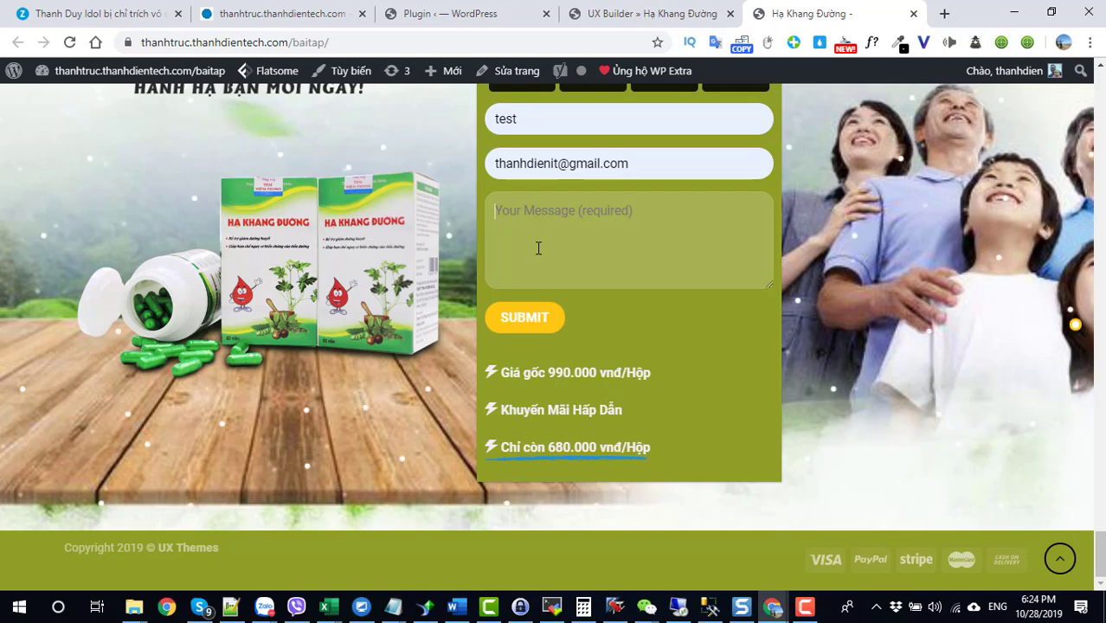
Step: Submit the message 'check' through the landing-page form and highlight the resulting sending error
{"action": "type", "text": "check"}
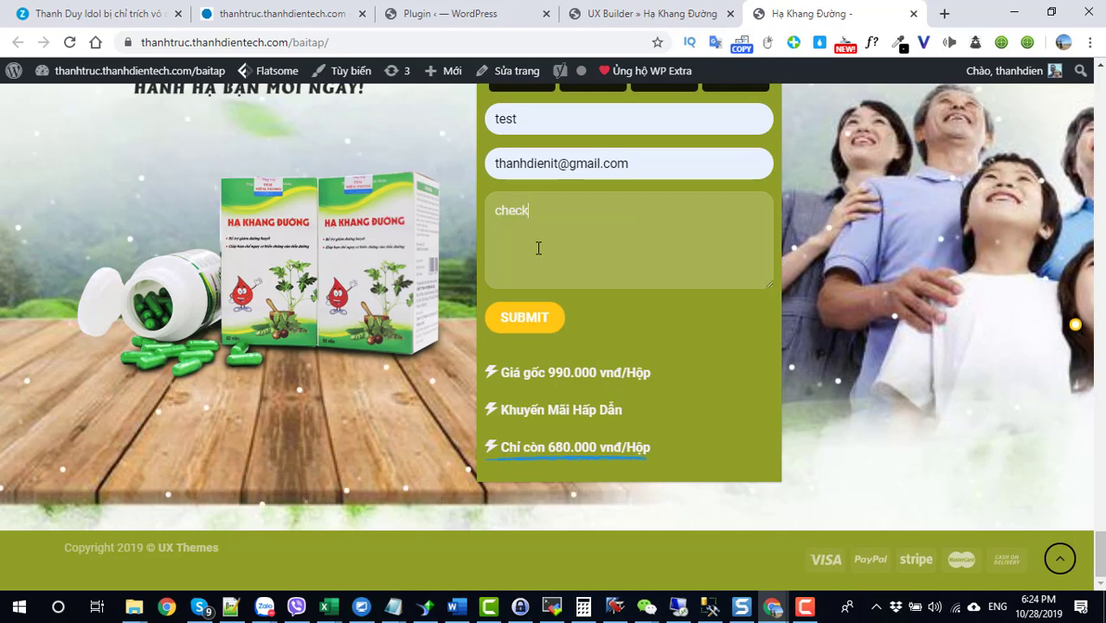
{"action": "left_click", "coordinate": [501, 324]}
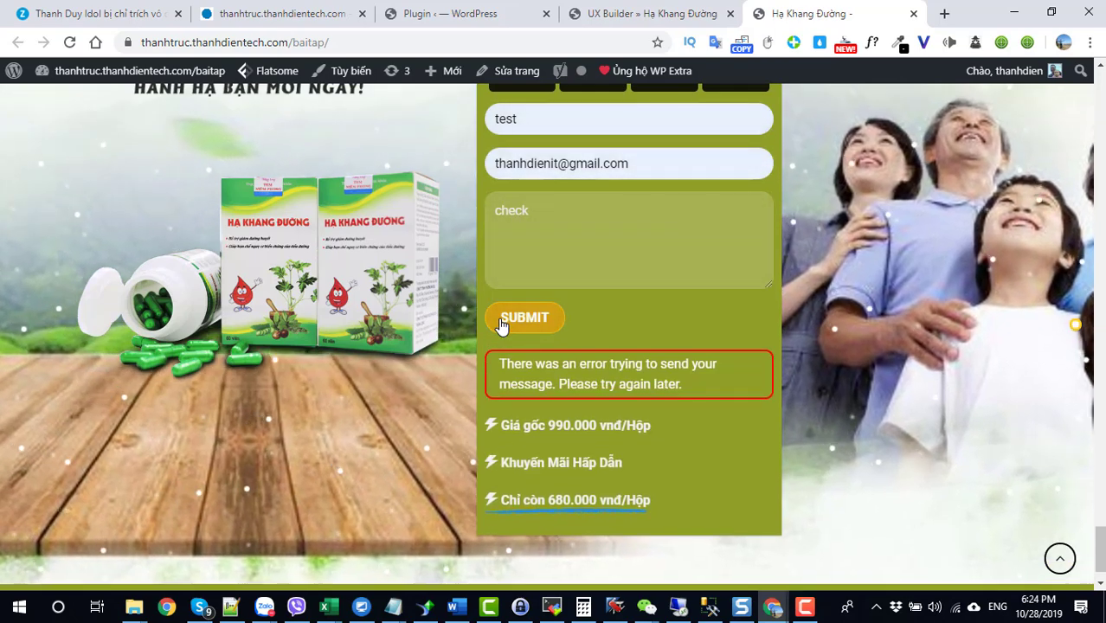
{"action": "left_click_drag", "start_coordinate": [685, 384], "coordinate": [503, 364]}
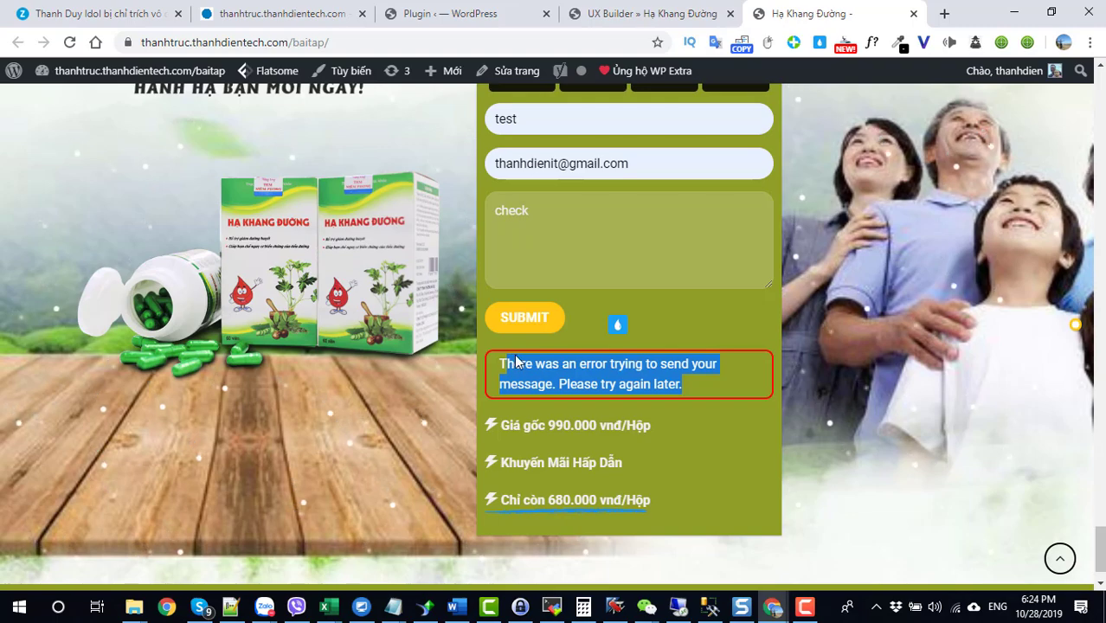
Step: Open the Gmail SMTP settings page and review its SSL encryption and SMTP authentication options
{"action": "left_click", "coordinate": [641, 20]}
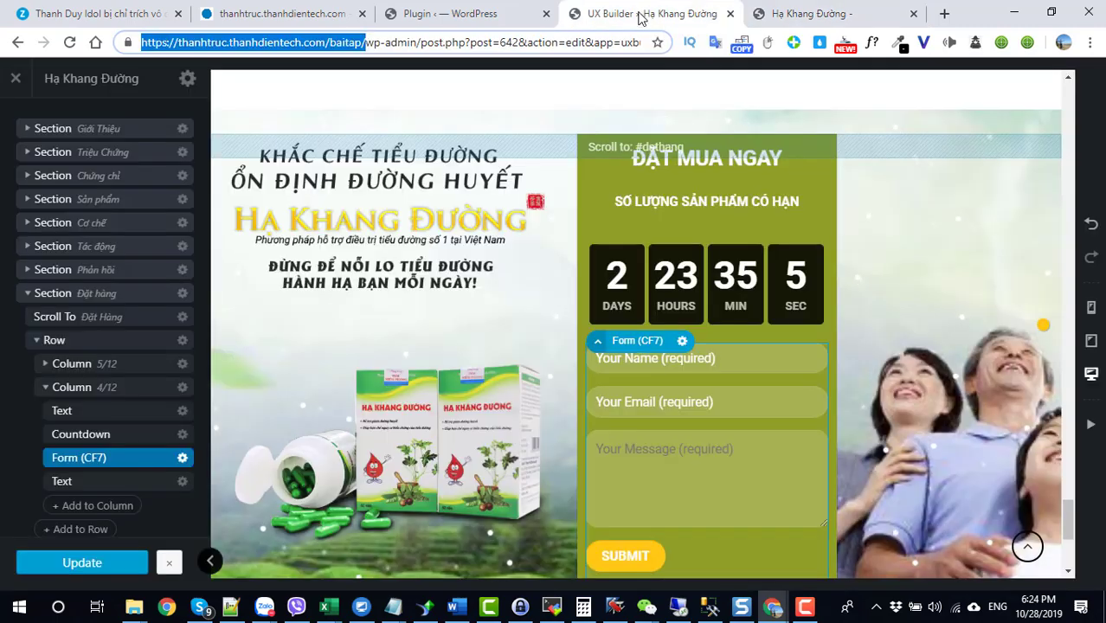
{"action": "left_click", "coordinate": [450, 13]}
{"action": "scroll", "coordinate": [34, 424], "scroll_direction": "down", "scroll_amount": 3}
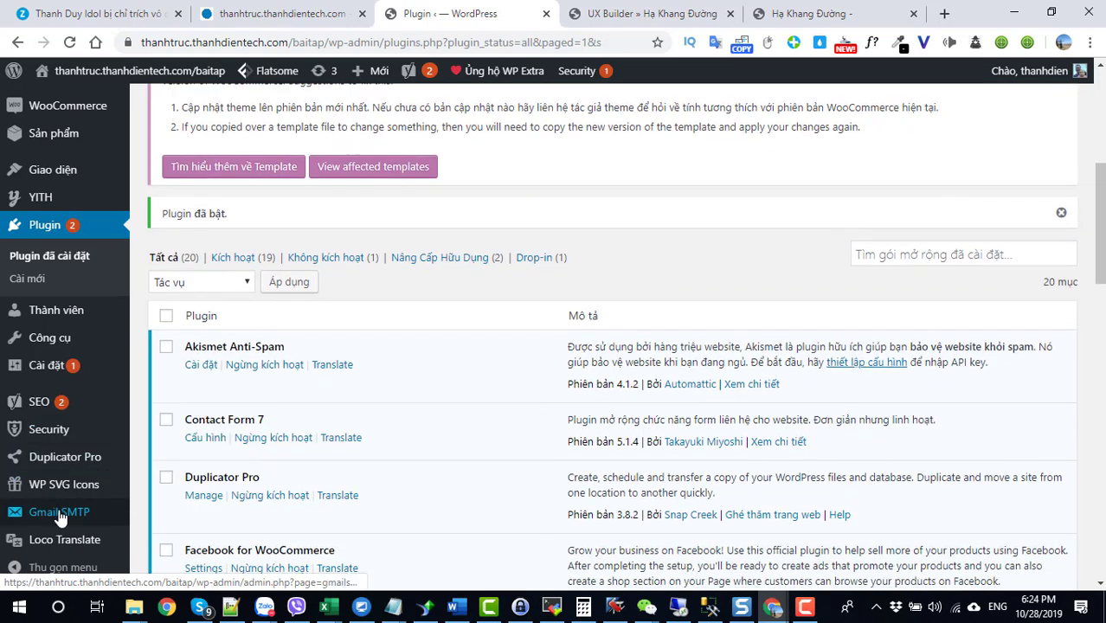
{"action": "left_click", "coordinate": [60, 517]}
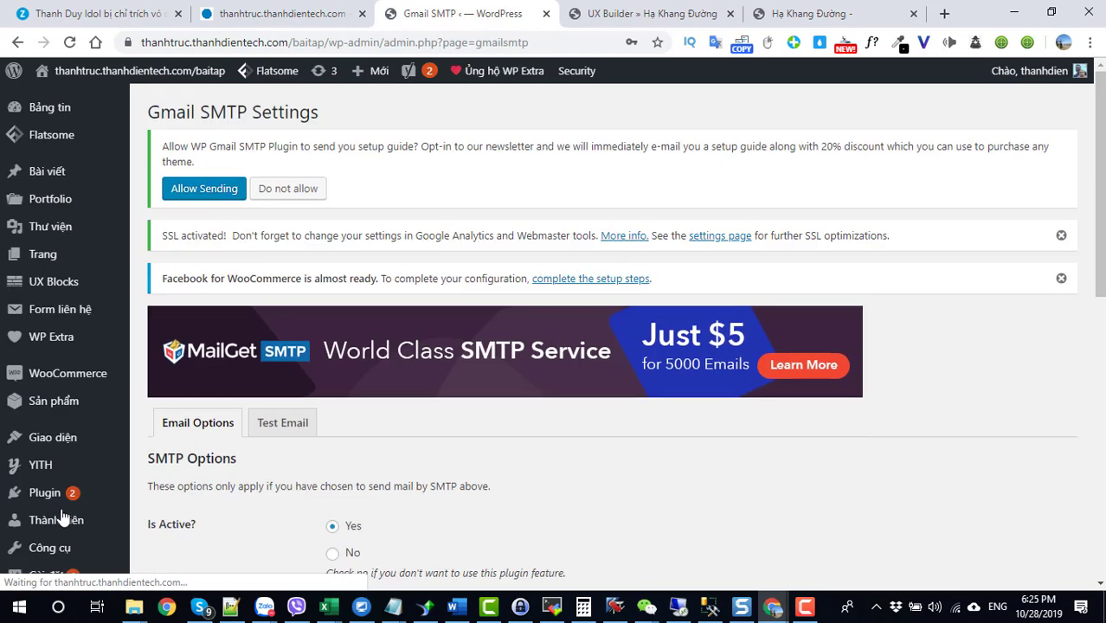
{"action": "scroll", "coordinate": [438, 438], "scroll_direction": "down", "scroll_amount": 4}
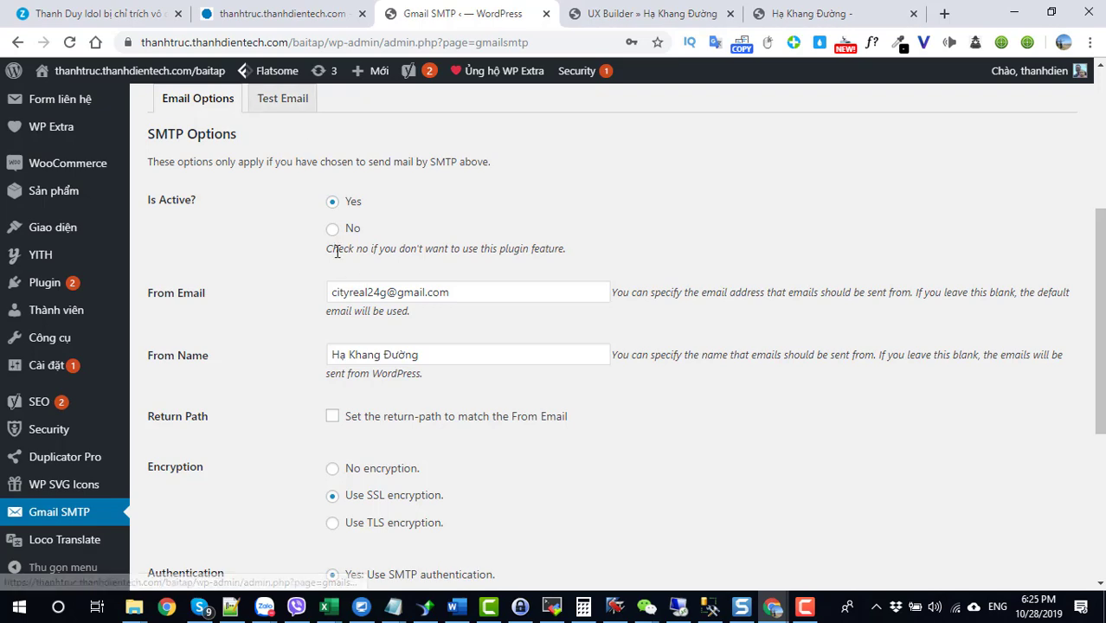
{"action": "scroll", "coordinate": [562, 385], "scroll_direction": "down", "scroll_amount": 3}
{"action": "scroll", "coordinate": [431, 444], "scroll_direction": "up", "scroll_amount": 2}
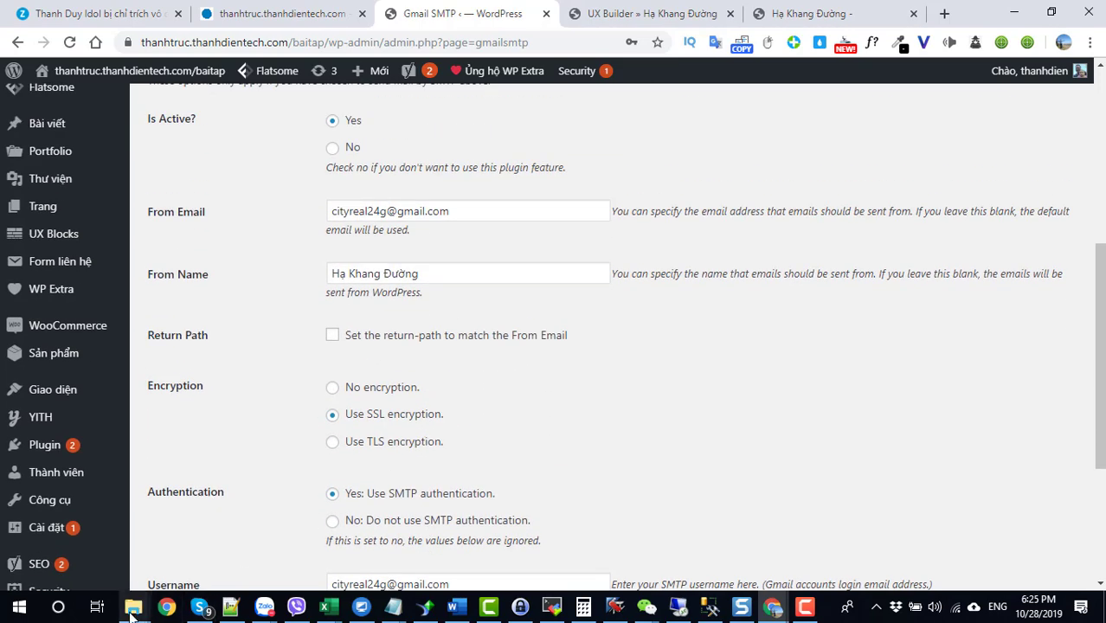
Step: Select the 'Bài 23 Cấu hình mail stmp' video in the VIDEO folder, then minimize the folder
{"action": "mouse_move", "coordinate": [132, 612]}
{"action": "left_click", "coordinate": [105, 558]}
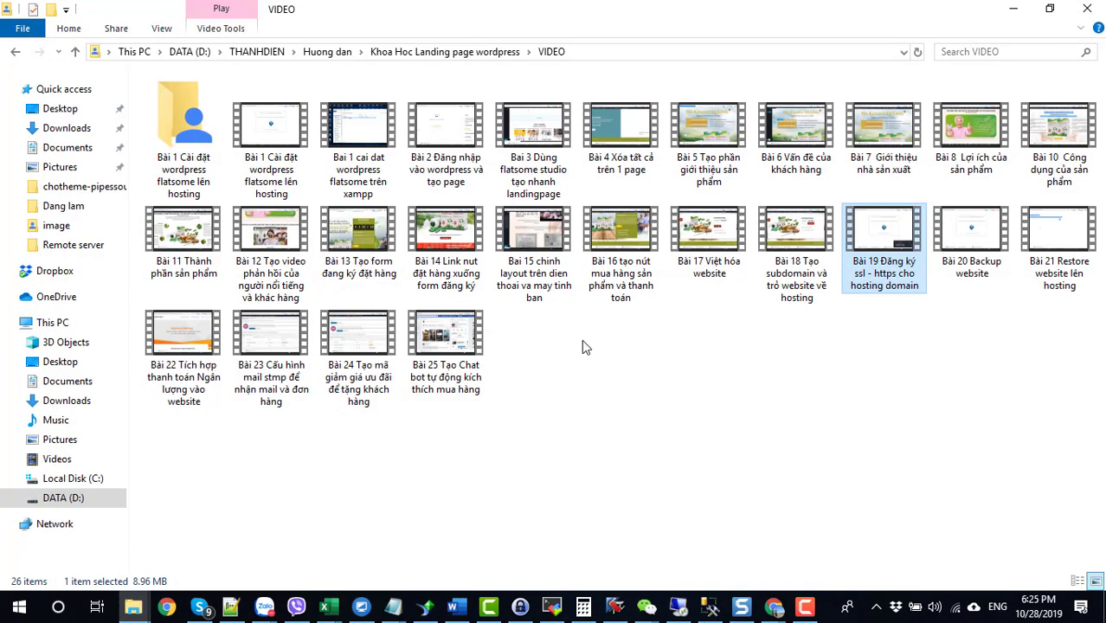
{"action": "left_click", "coordinate": [276, 357]}
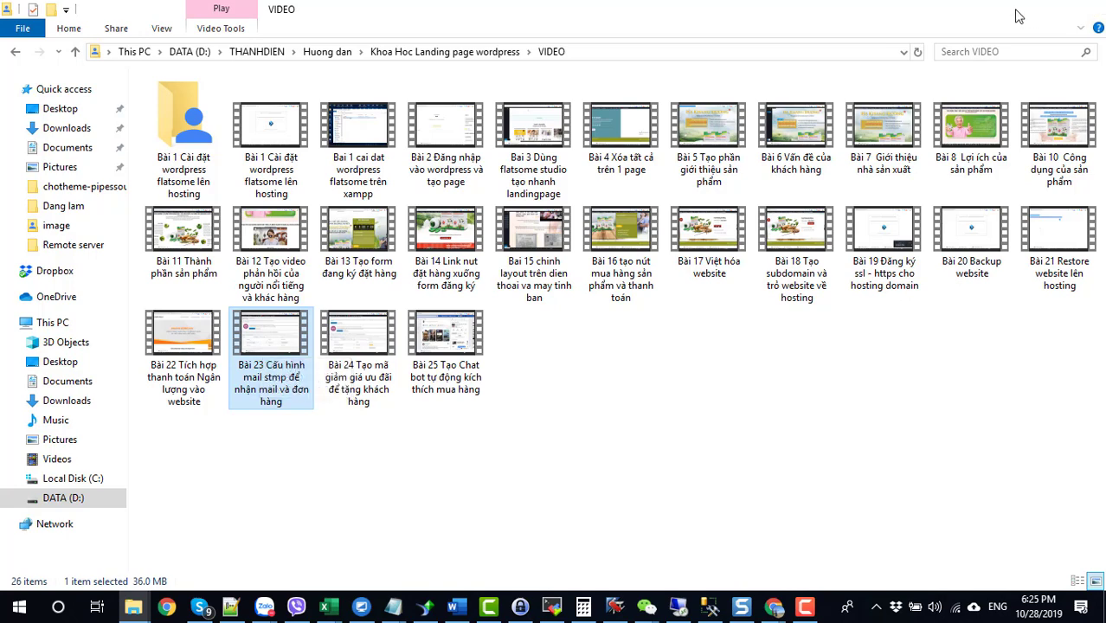
{"action": "left_click", "coordinate": [1013, 9]}
{"action": "scroll", "coordinate": [510, 371], "scroll_direction": "up", "scroll_amount": 4}
Step: Send a Gmail SMTP test email to the suggested recipient with subject 'Test EMAIL'
{"action": "left_click", "coordinate": [282, 341]}
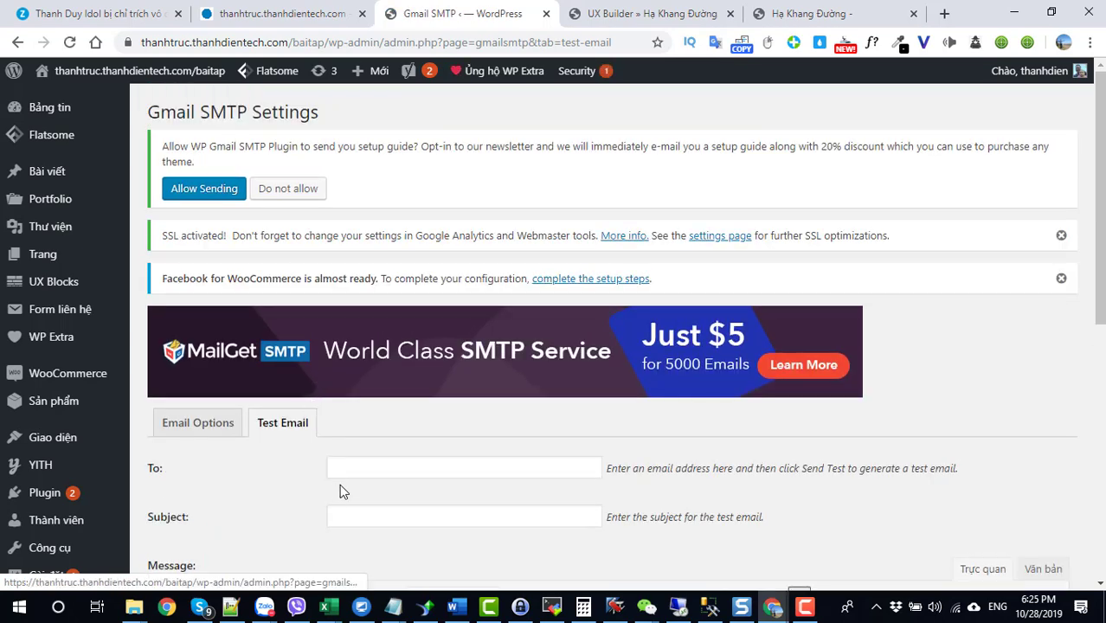
{"action": "left_click", "coordinate": [366, 476]}
{"action": "left_click", "coordinate": [375, 501]}
{"action": "left_click", "coordinate": [370, 520]}
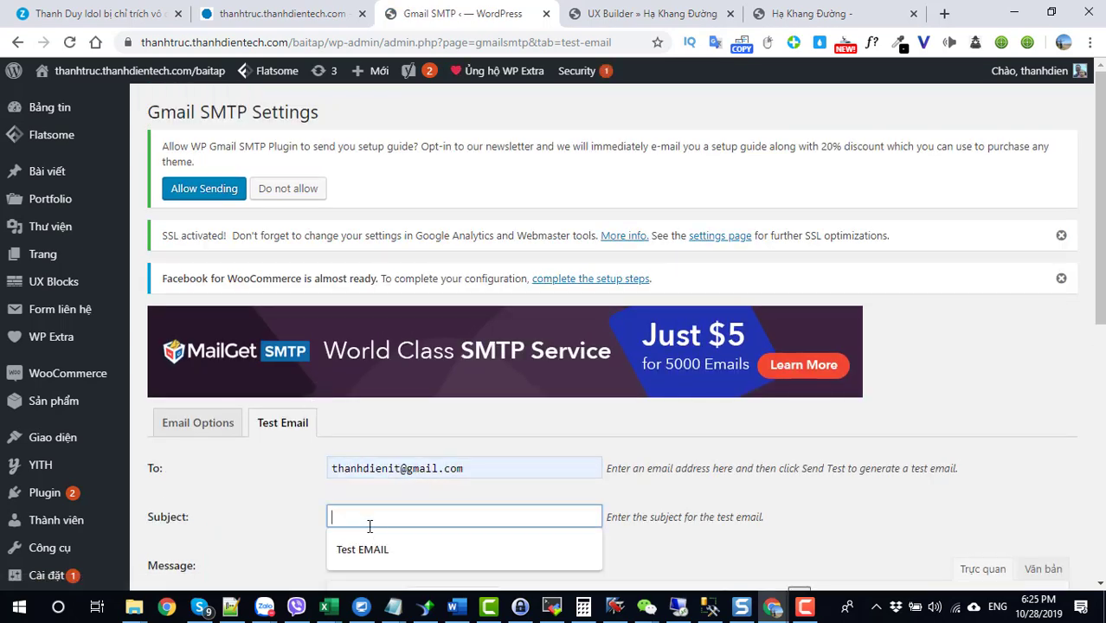
{"action": "left_click", "coordinate": [374, 550]}
{"action": "scroll", "coordinate": [375, 526], "scroll_direction": "down", "scroll_amount": 6}
{"action": "left_click", "coordinate": [188, 516]}
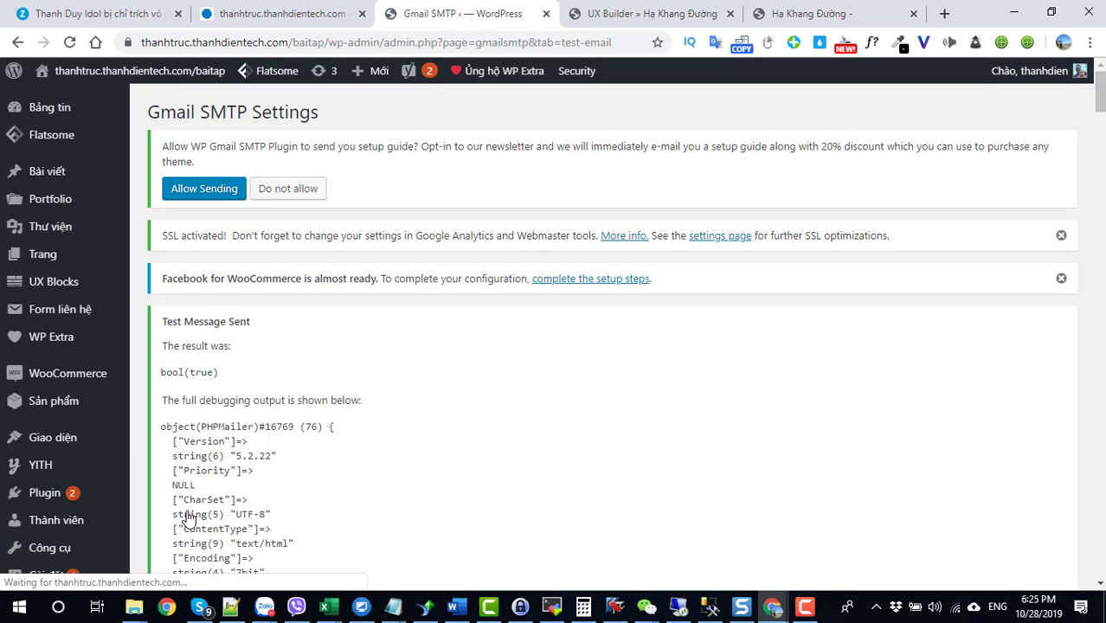
Step: Highlight the bool(true) result and the From address in the debugging output
{"action": "scroll", "coordinate": [216, 216], "scroll_direction": "down", "scroll_amount": 3}
{"action": "left_click_drag", "start_coordinate": [192, 212], "coordinate": [211, 212]}
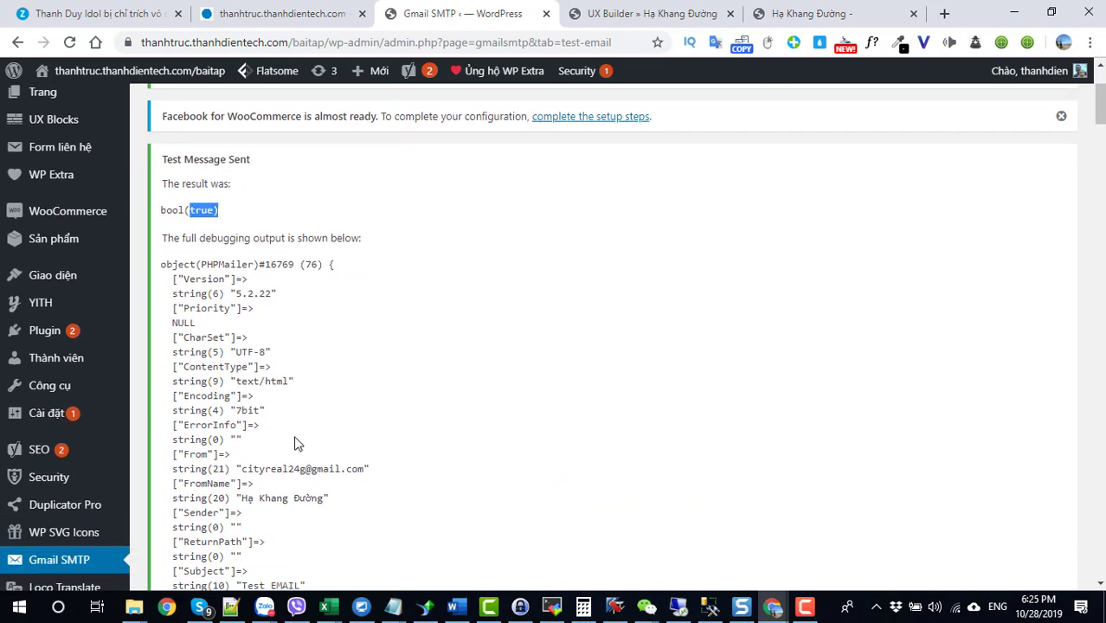
{"action": "left_click_drag", "start_coordinate": [242, 472], "coordinate": [367, 471]}
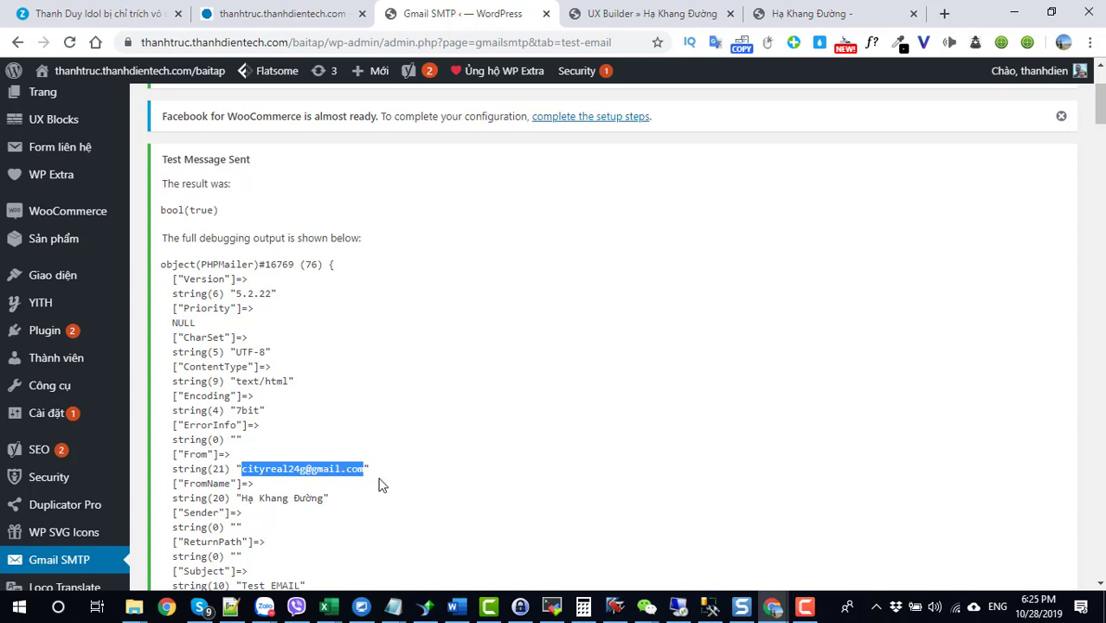
{"action": "scroll", "coordinate": [319, 475], "scroll_direction": "up", "scroll_amount": 3}
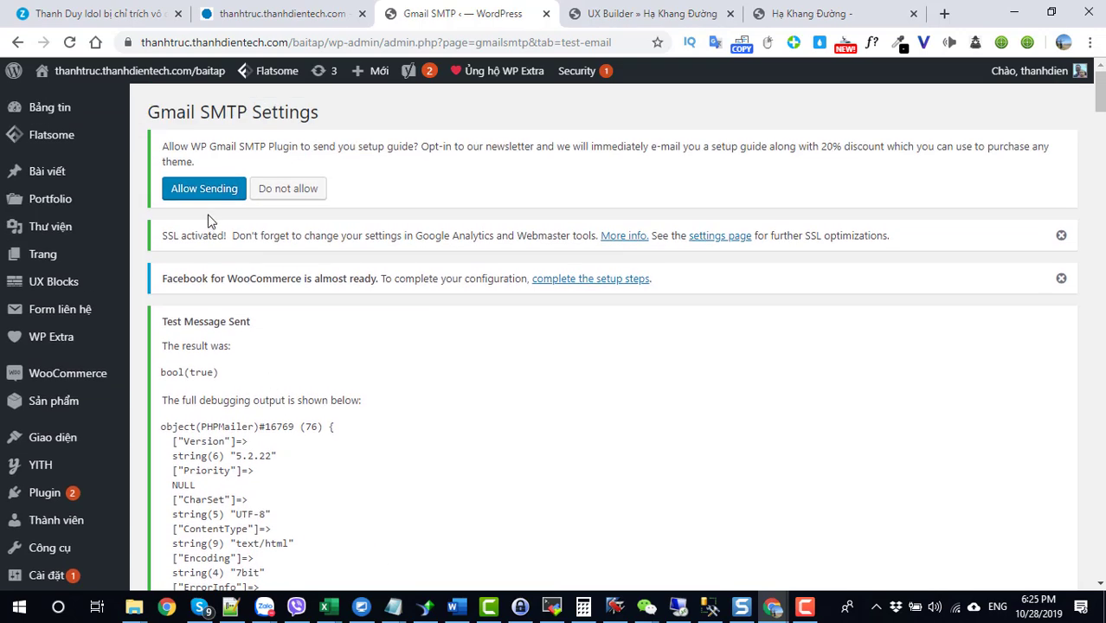
{"action": "scroll", "coordinate": [218, 316], "scroll_direction": "down", "scroll_amount": 4}
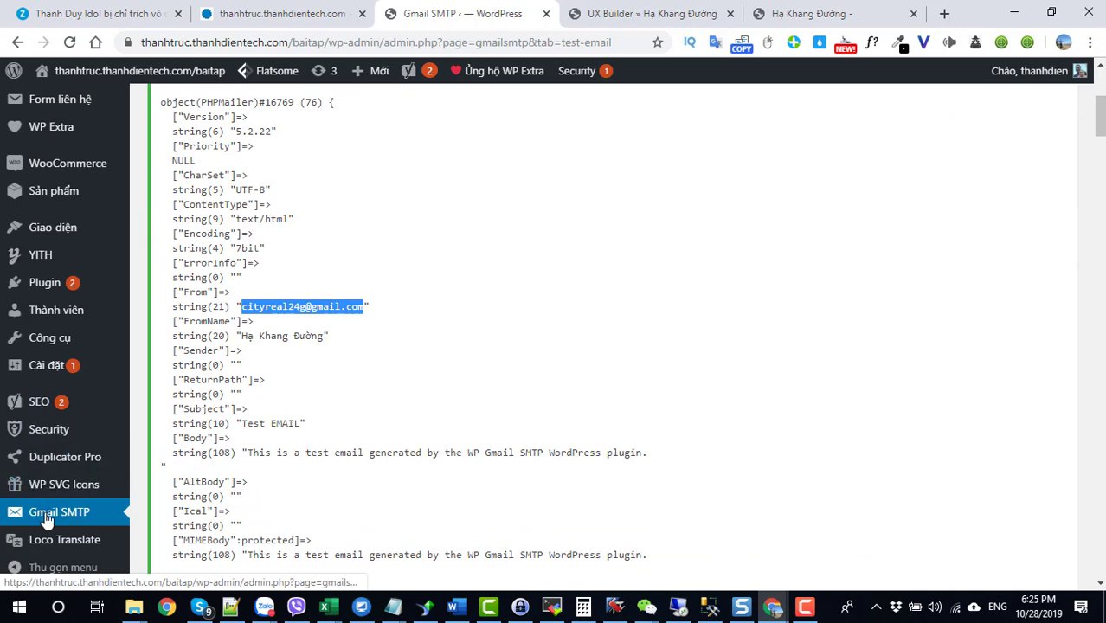
{"action": "scroll", "coordinate": [279, 358], "scroll_direction": "up", "scroll_amount": 3}
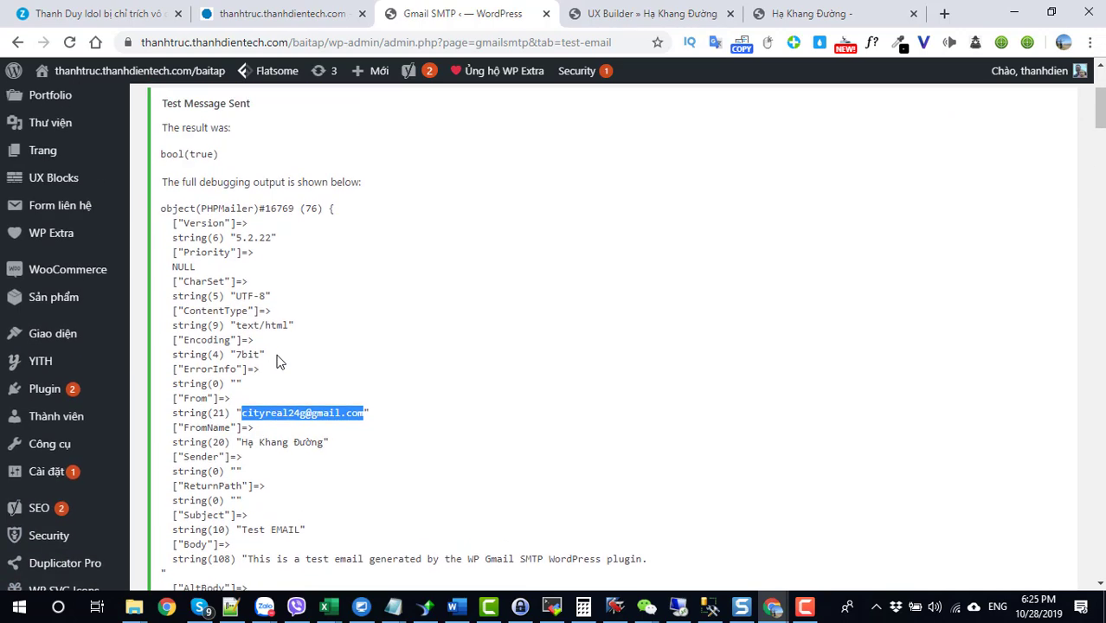
{"action": "scroll", "coordinate": [269, 456], "scroll_direction": "down", "scroll_amount": 1}
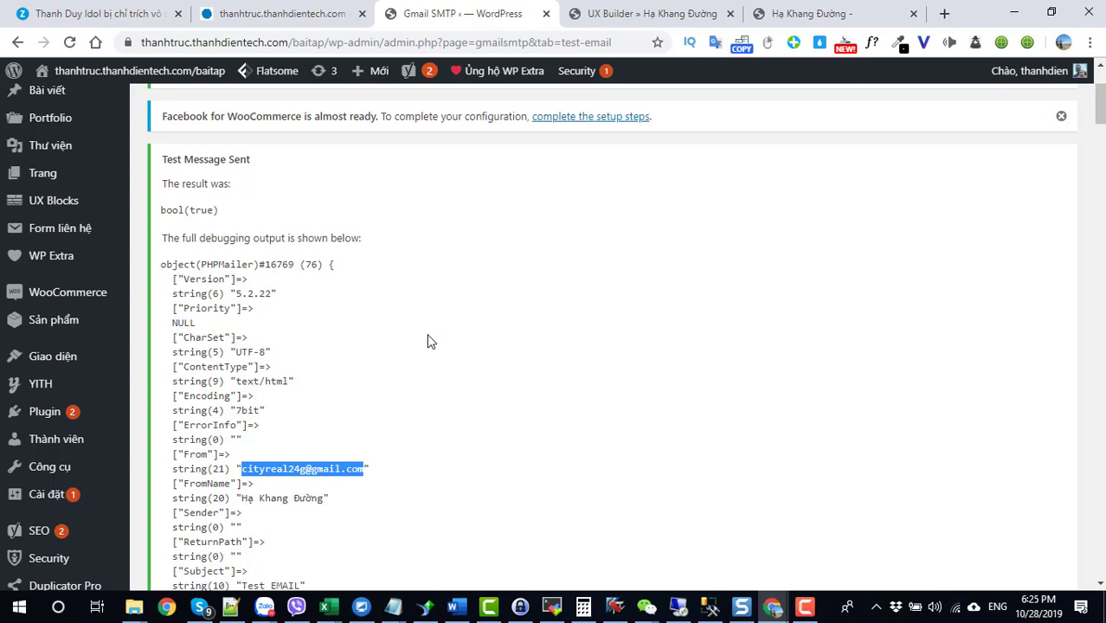
Step: Confirm in UX Builder that the landing-page form uses Contact Form Flat, then open it for editing
{"action": "left_click", "coordinate": [27, 232]}
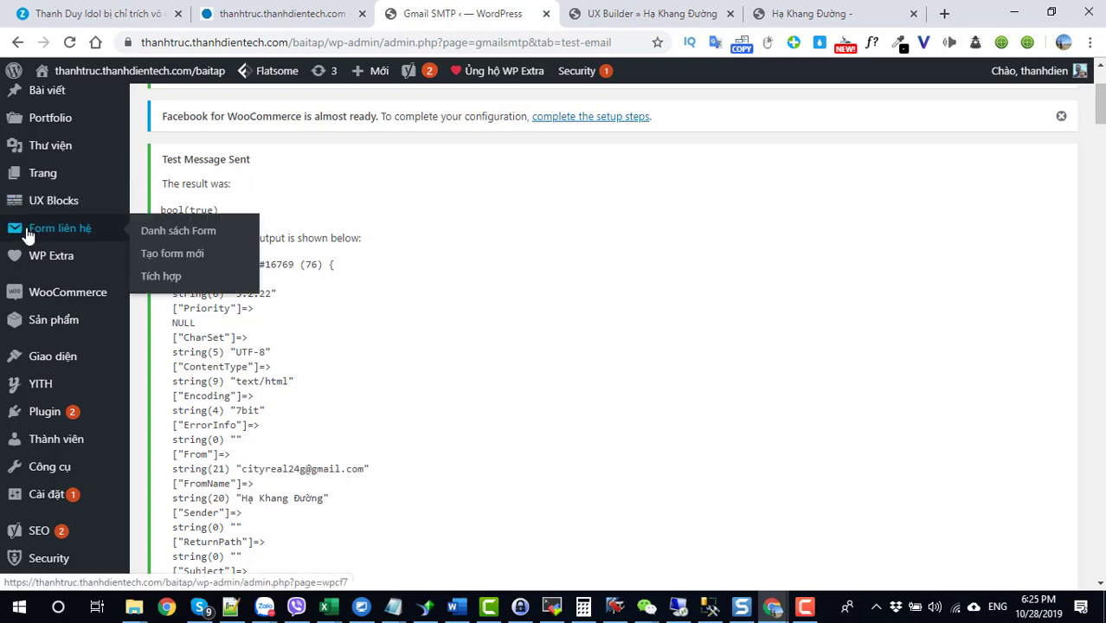
{"action": "scroll", "coordinate": [358, 294], "scroll_direction": "down", "scroll_amount": 5}
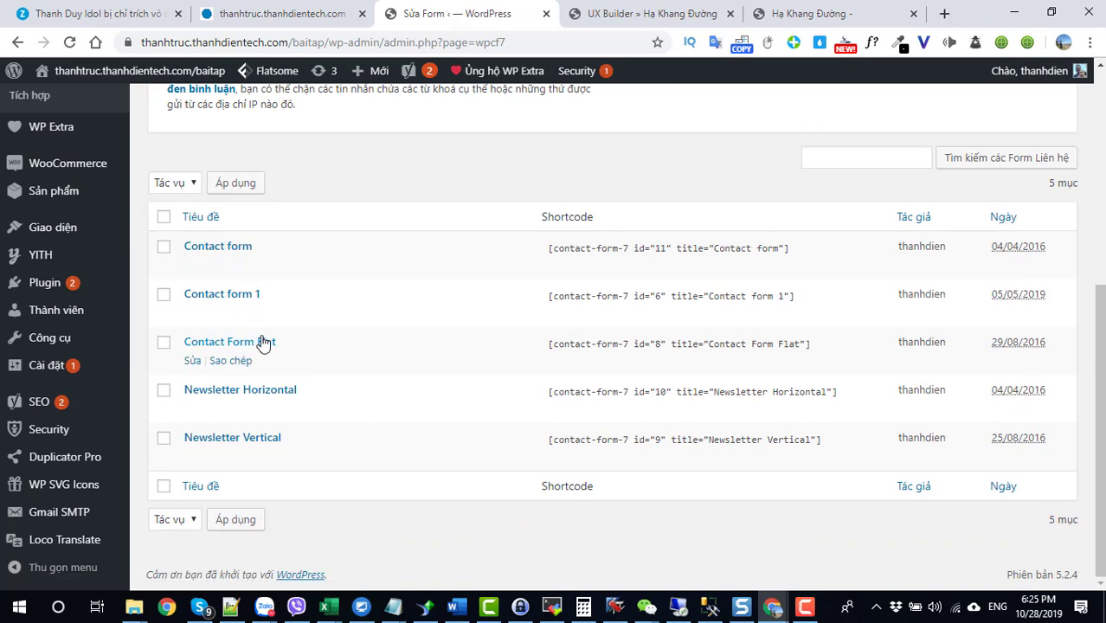
{"action": "left_click", "coordinate": [659, 21]}
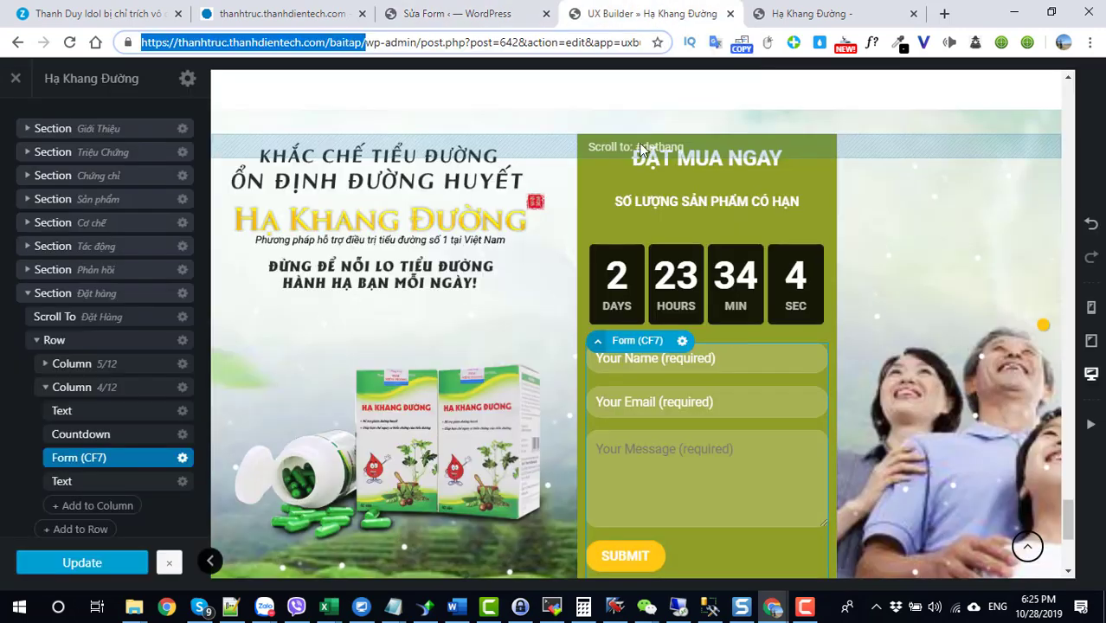
{"action": "left_click", "coordinate": [682, 341]}
{"action": "left_click", "coordinate": [658, 384]}
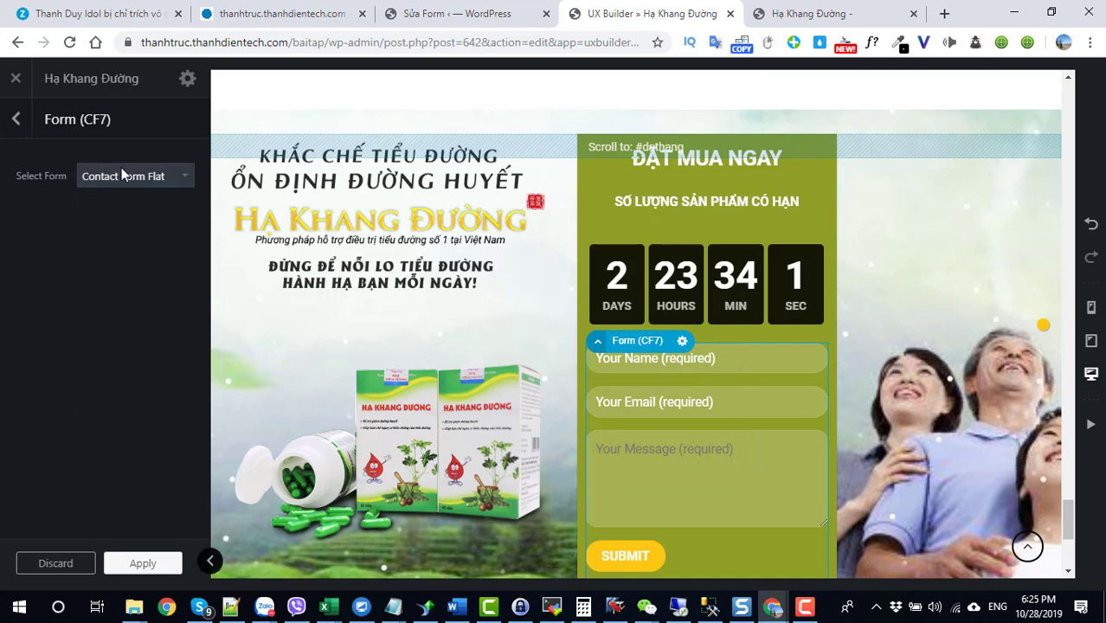
{"action": "left_click", "coordinate": [459, 13]}
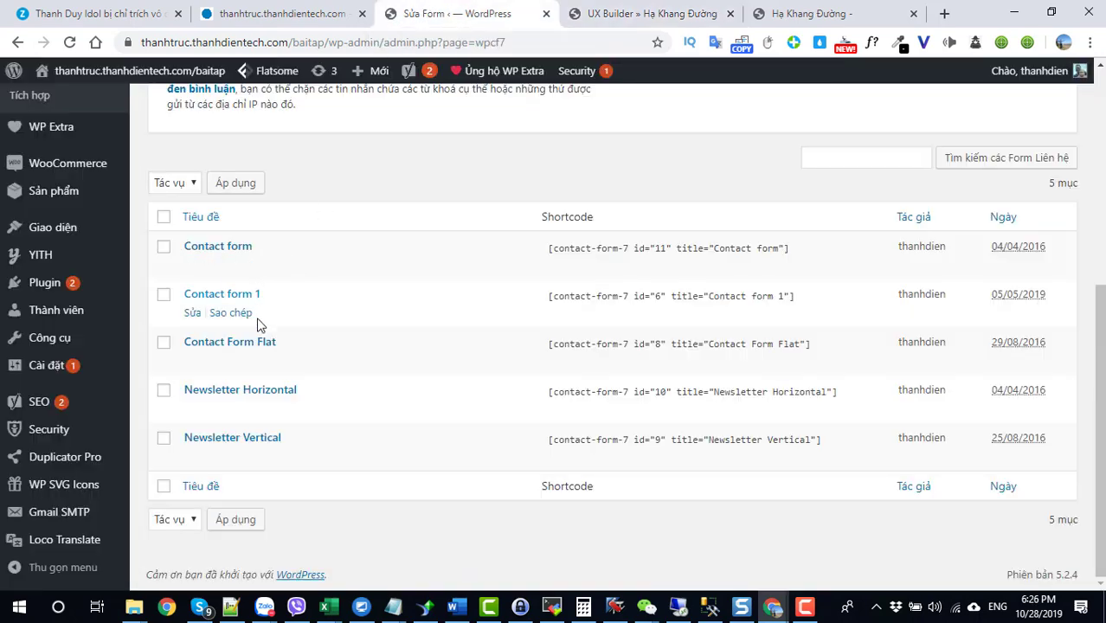
{"action": "left_click", "coordinate": [253, 345]}
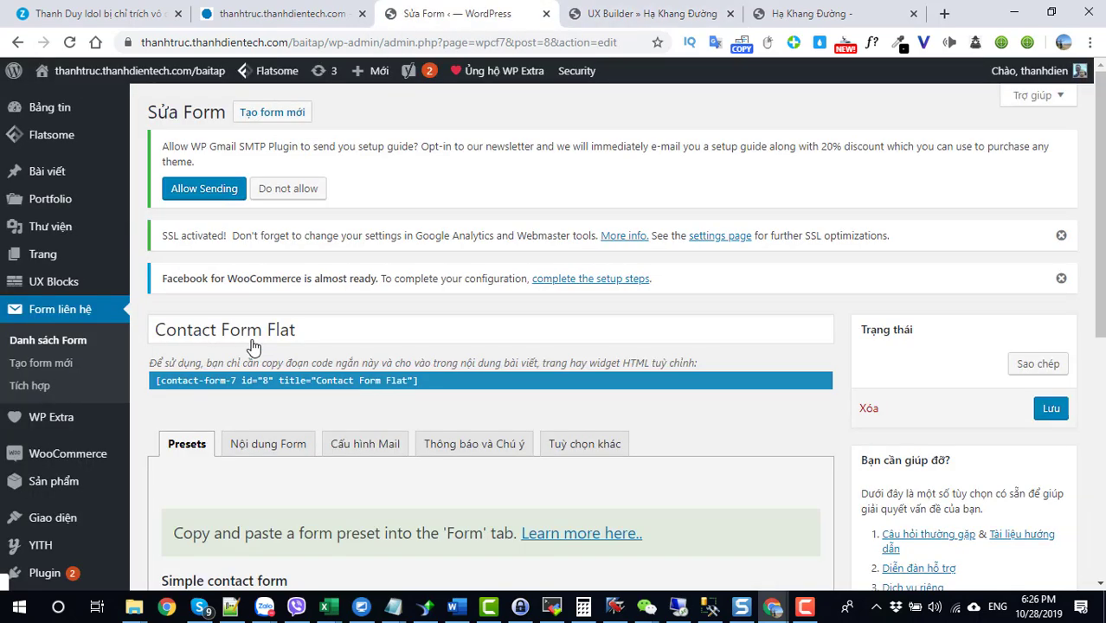
{"action": "scroll", "coordinate": [338, 349], "scroll_direction": "down", "scroll_amount": 5}
{"action": "scroll", "coordinate": [295, 218], "scroll_direction": "up", "scroll_amount": 1}
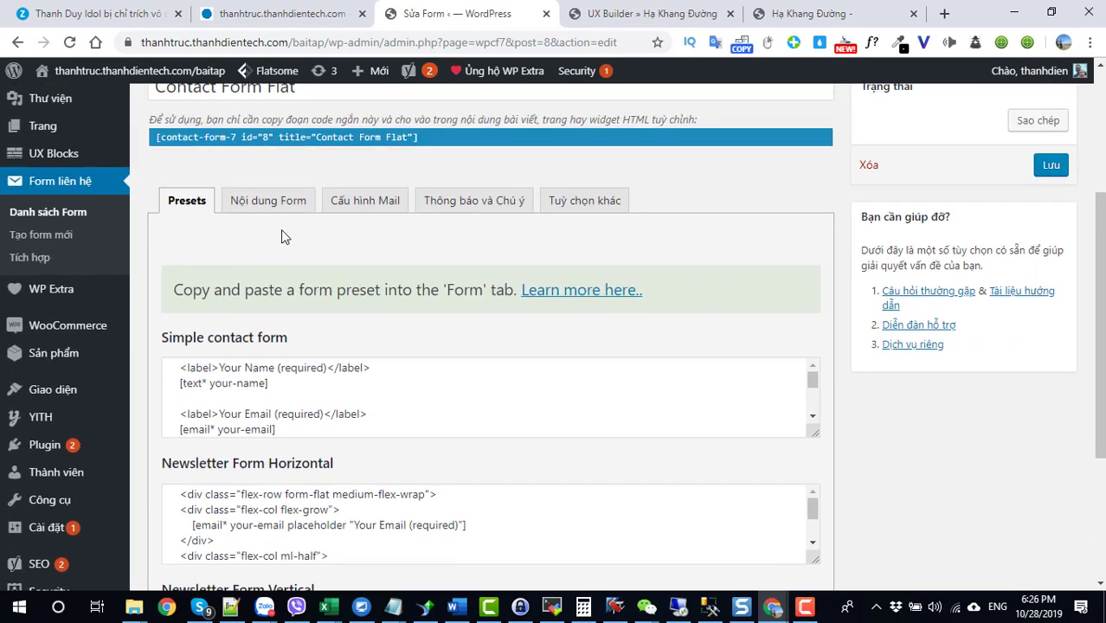
Step: Change the Your Name and Your Email placeholders to 'Tên bạn' and 'Email của bạn'
{"action": "left_click", "coordinate": [268, 206]}
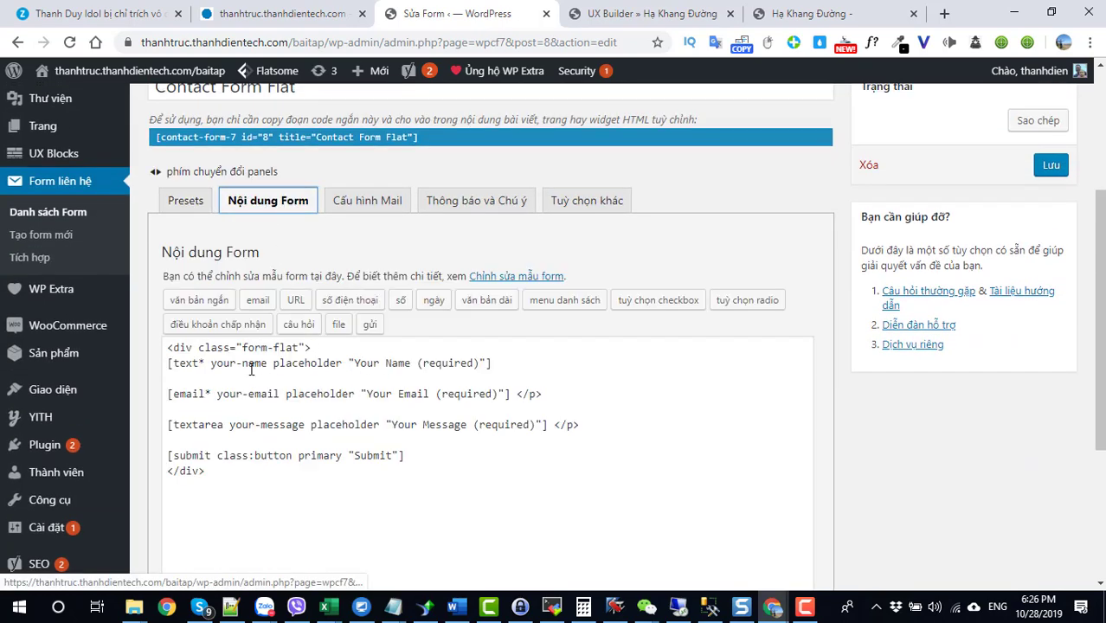
{"action": "left_click_drag", "start_coordinate": [168, 345], "coordinate": [374, 473]}
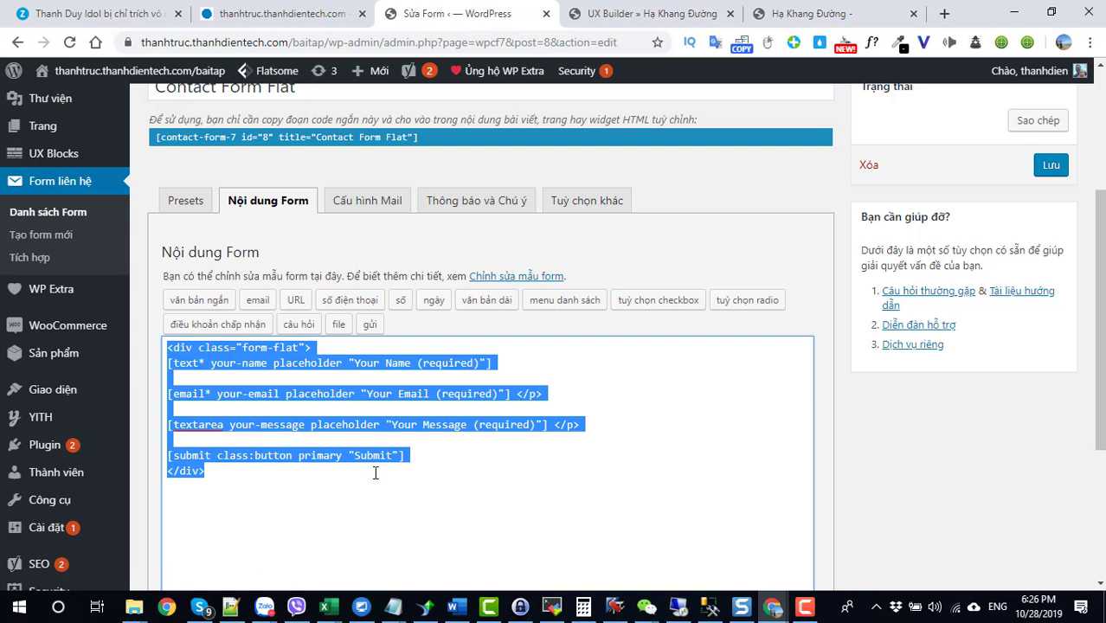
{"action": "left_click", "coordinate": [272, 410]}
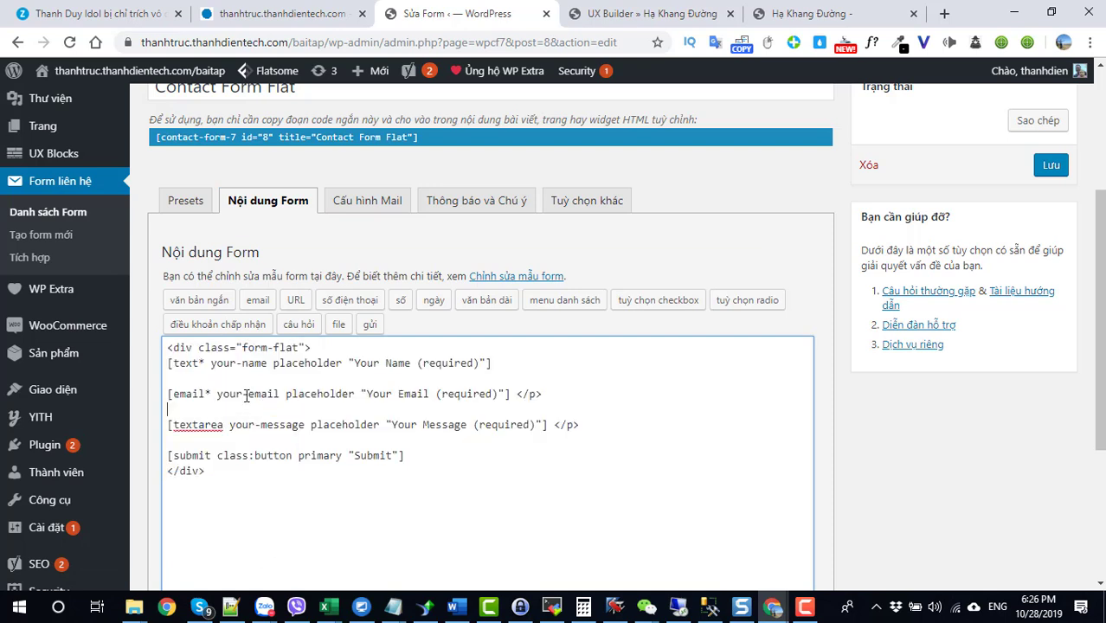
{"action": "left_click_drag", "start_coordinate": [511, 363], "coordinate": [360, 367]}
{"action": "left_click", "coordinate": [296, 372]}
{"action": "type", "text": "Tên bạn"}
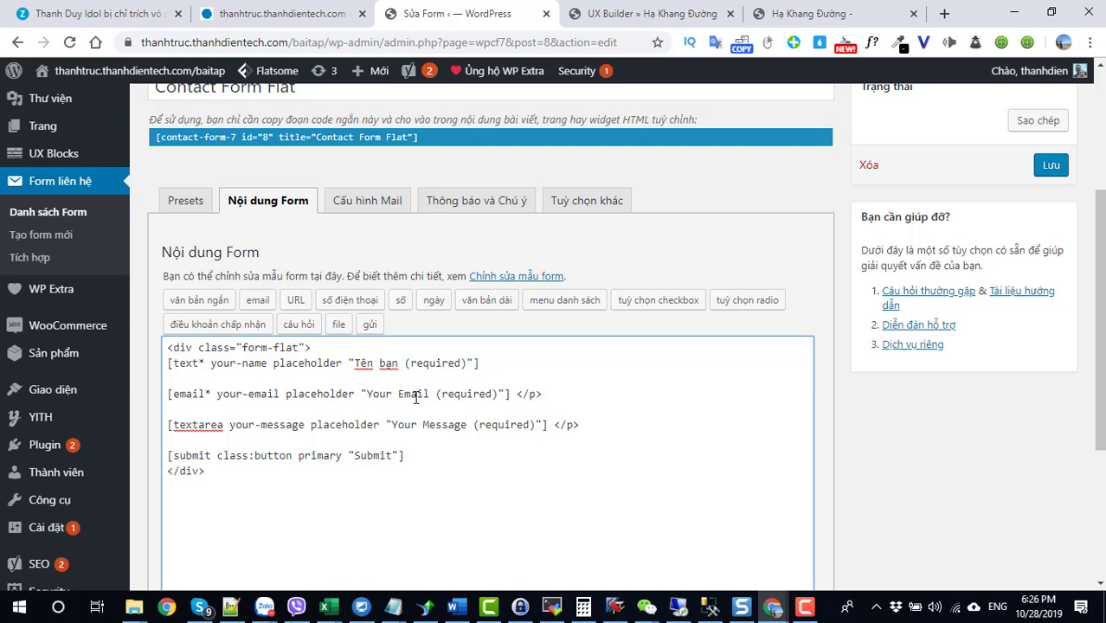
{"action": "left_click_drag", "start_coordinate": [392, 394], "coordinate": [370, 396]}
{"action": "key", "text": "BackSpace"}
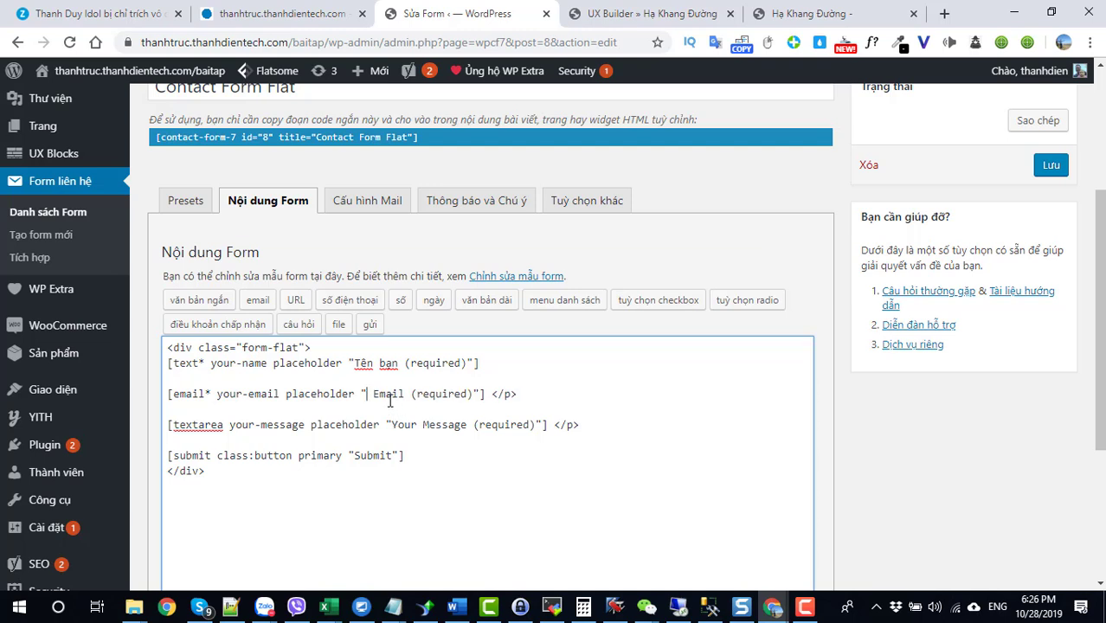
{"action": "key", "text": "Delete"}
{"action": "type", "text": "của bạn"}
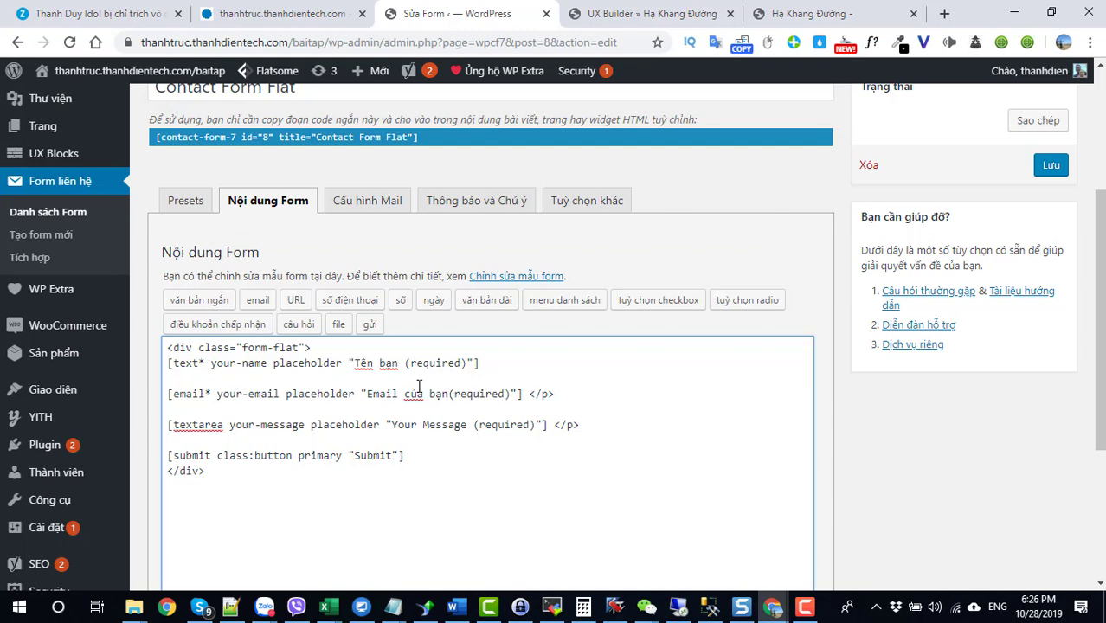
Step: Replace the Your Message placeholder with 'Nội dung' and the Submit label with 'Gửi'
{"action": "left_click_drag", "start_coordinate": [467, 424], "coordinate": [395, 424]}
{"action": "type", "text": "No"}
{"action": "type", "text": "ội dung"}
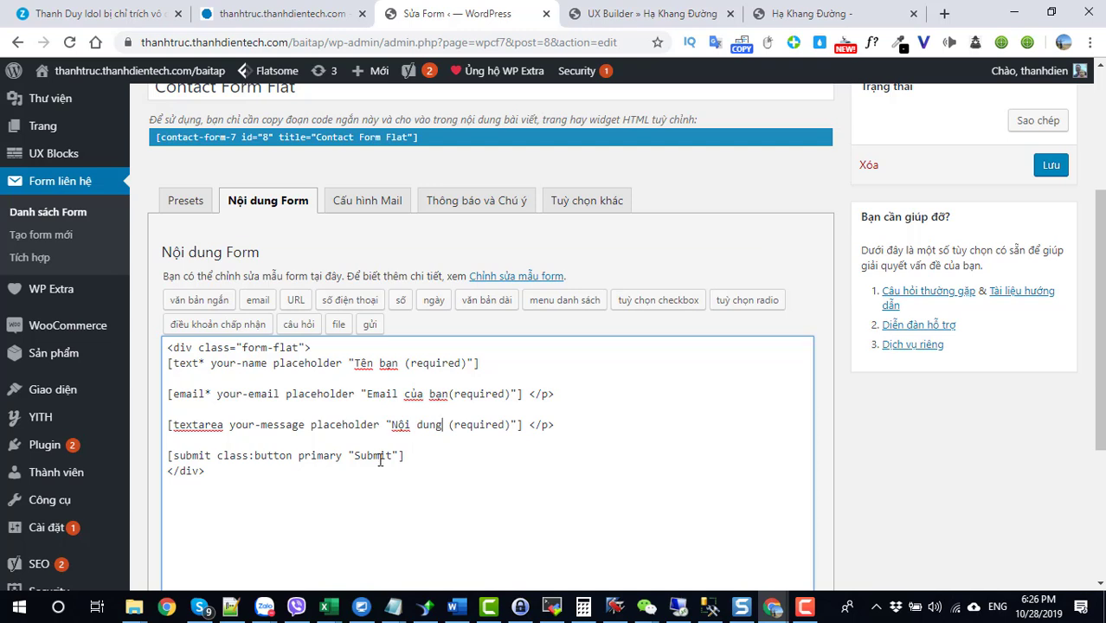
{"action": "left_click_drag", "start_coordinate": [395, 457], "coordinate": [356, 458]}
{"action": "type", "text": "Gửi"}
{"action": "key", "text": "BackSpace"}
{"action": "key", "text": "BackSpace"}
{"action": "type", "text": "guiui"}
{"action": "scroll", "coordinate": [432, 388], "scroll_direction": "down", "scroll_amount": 3}
Step: Save the form and reload the landing page to confirm the Vietnamese fields and Gửi button
{"action": "left_click", "coordinate": [163, 509]}
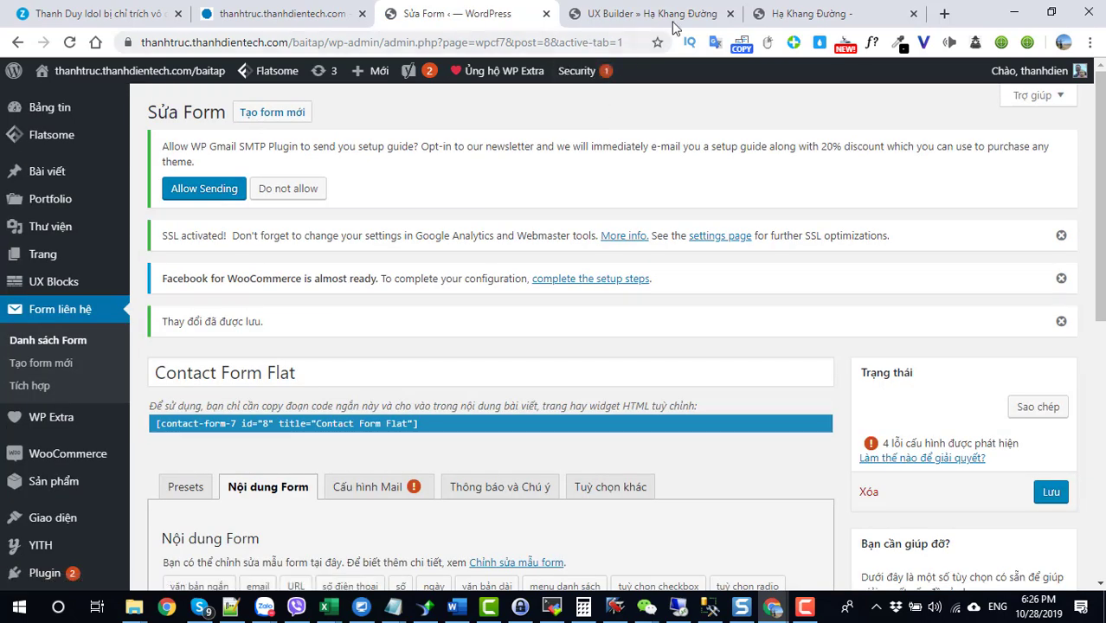
{"action": "left_click", "coordinate": [810, 13]}
{"action": "left_click", "coordinate": [70, 42]}
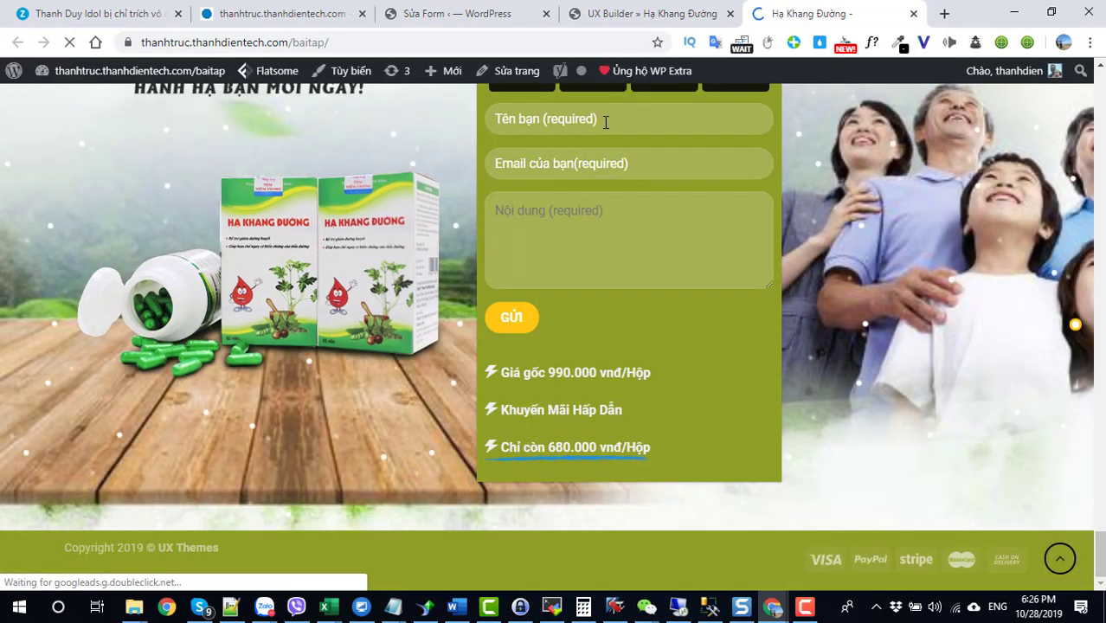
{"action": "left_click", "coordinate": [591, 163]}
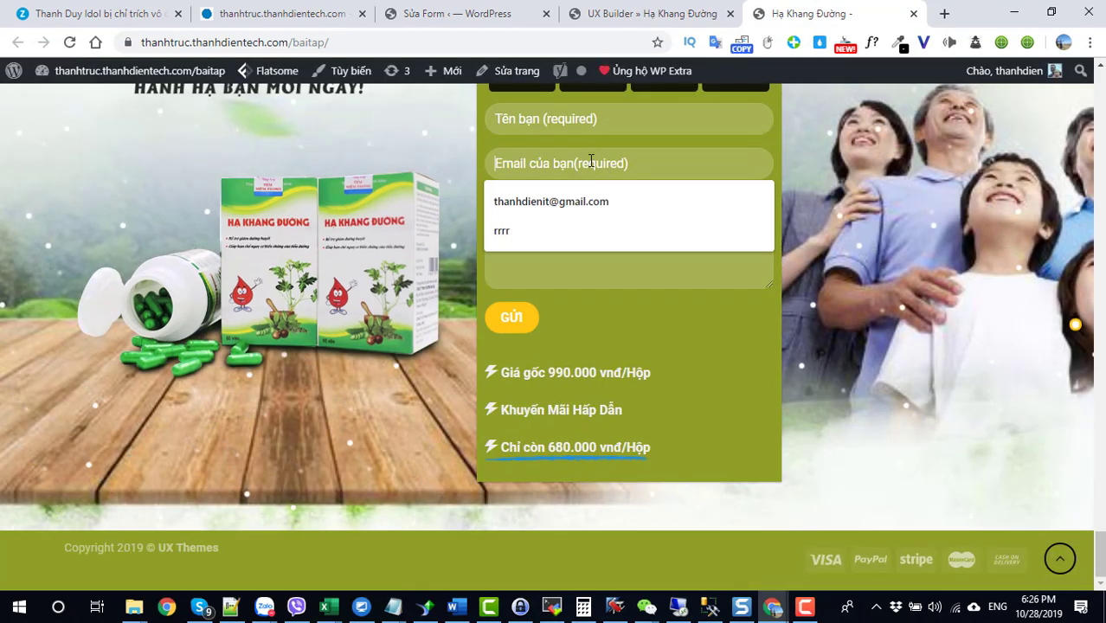
Step: Return to the Contact Form Flat editor and save the form again with Ctrl+S
{"action": "left_click", "coordinate": [594, 13]}
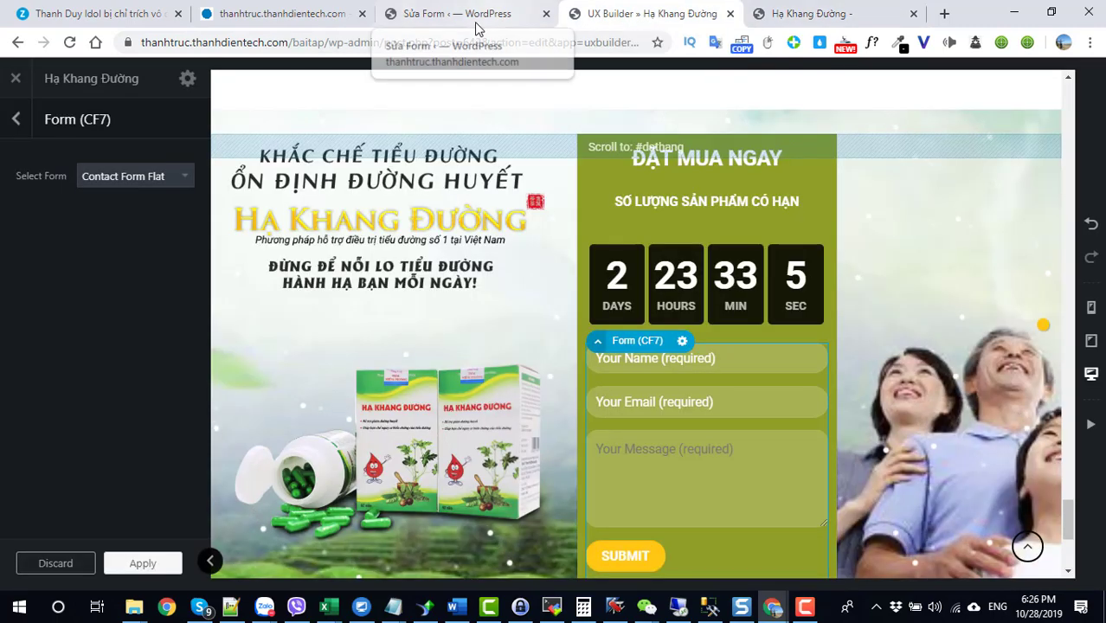
{"action": "left_click", "coordinate": [417, 14]}
{"action": "scroll", "coordinate": [477, 470], "scroll_direction": "down", "scroll_amount": 5}
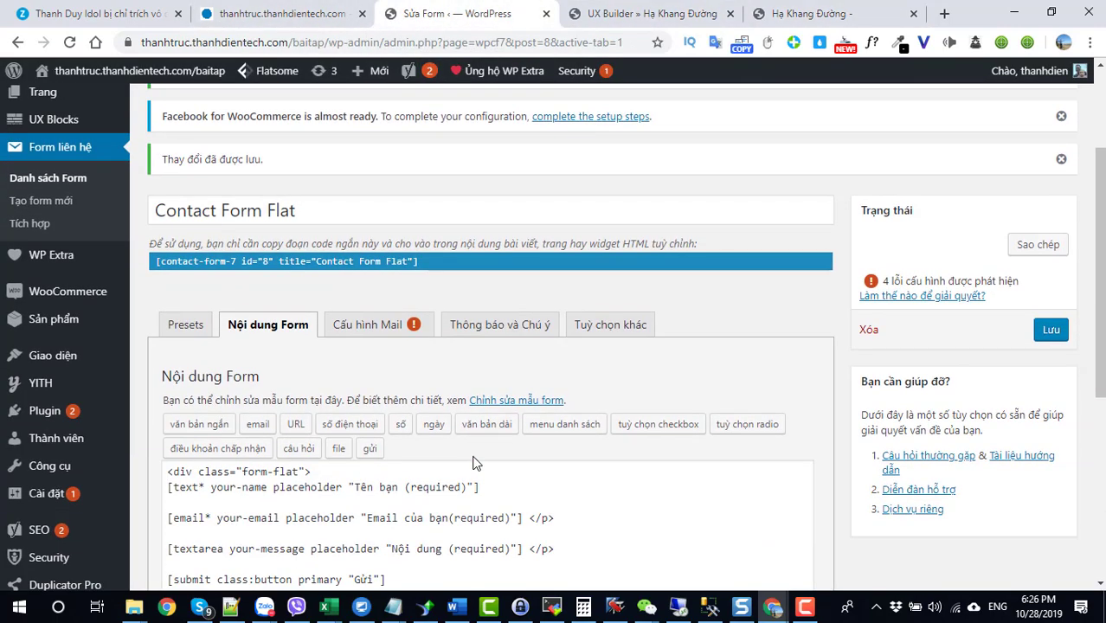
{"action": "left_click", "coordinate": [437, 244]}
{"action": "key", "text": "ctrl+s"}
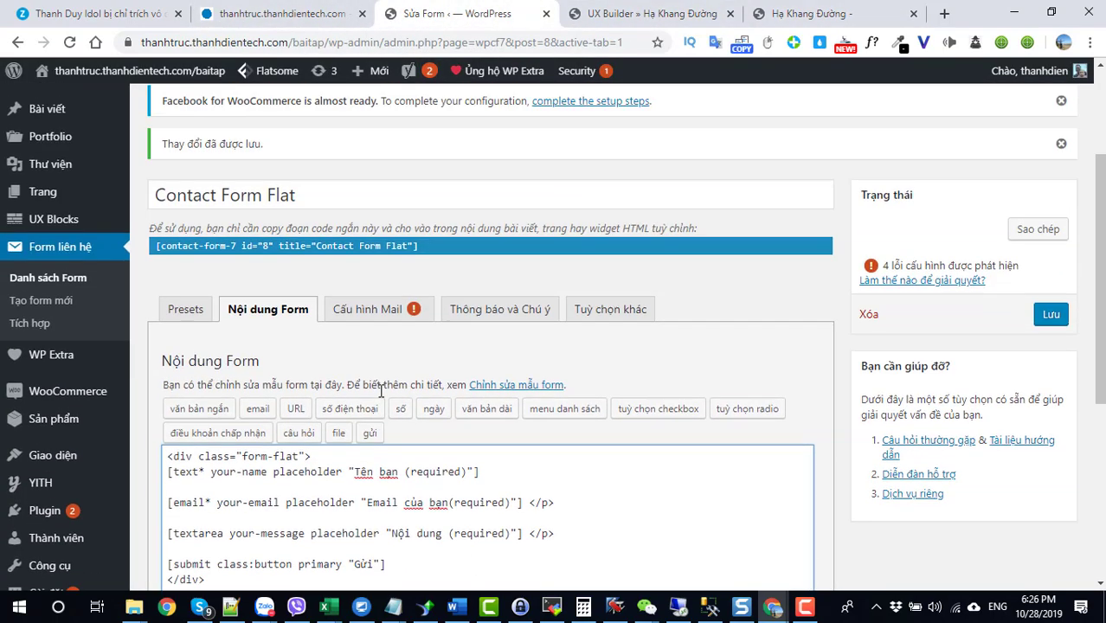
Step: Set both the Mail nhận recipient and Mail gửi sender to the saved Gmail address
{"action": "left_click", "coordinate": [373, 334]}
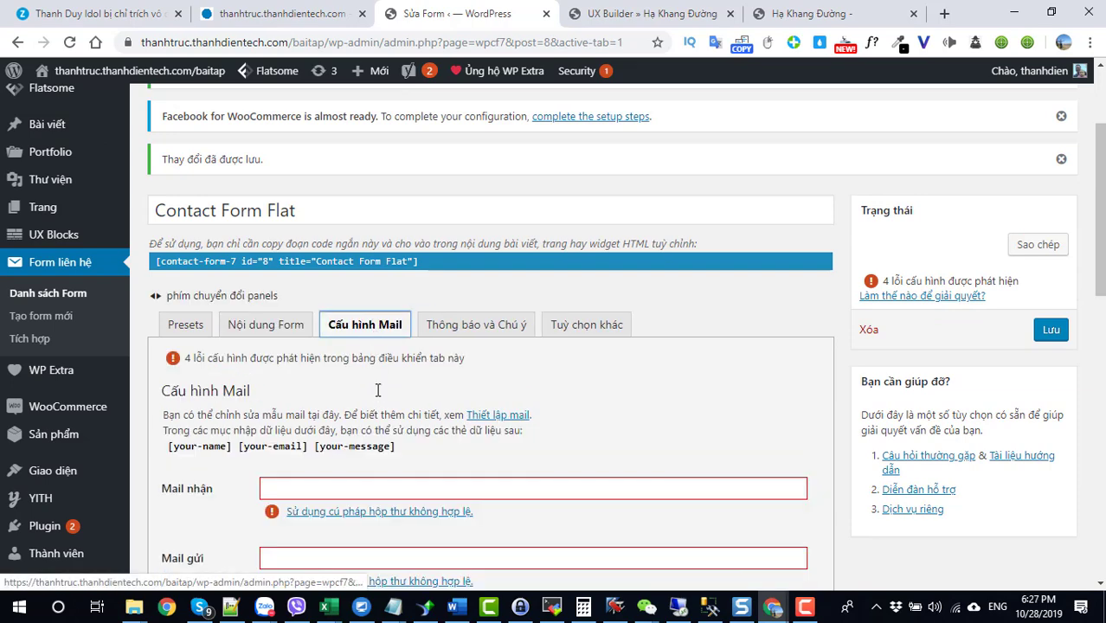
{"action": "scroll", "coordinate": [376, 390], "scroll_direction": "down", "scroll_amount": 2}
{"action": "left_click", "coordinate": [318, 325]}
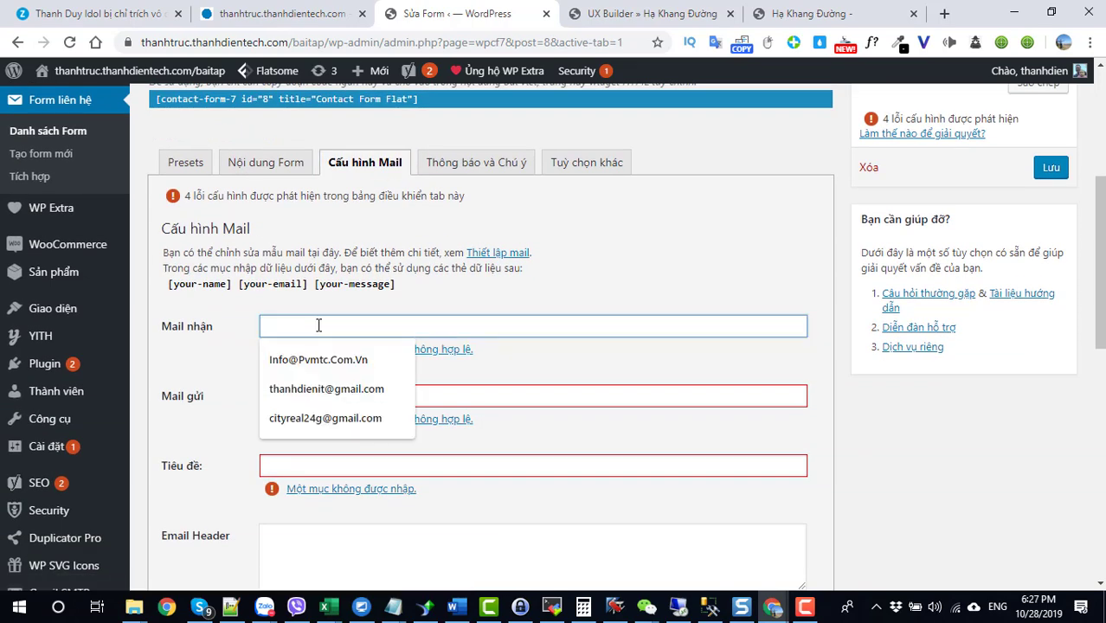
{"action": "left_click", "coordinate": [329, 418]}
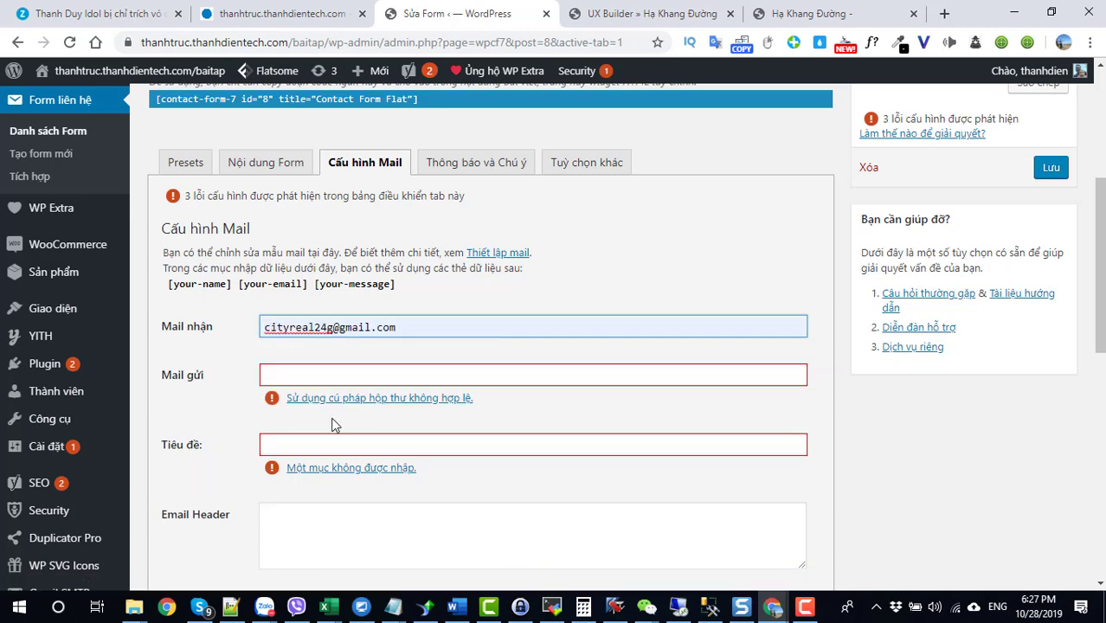
{"action": "left_click", "coordinate": [312, 375]}
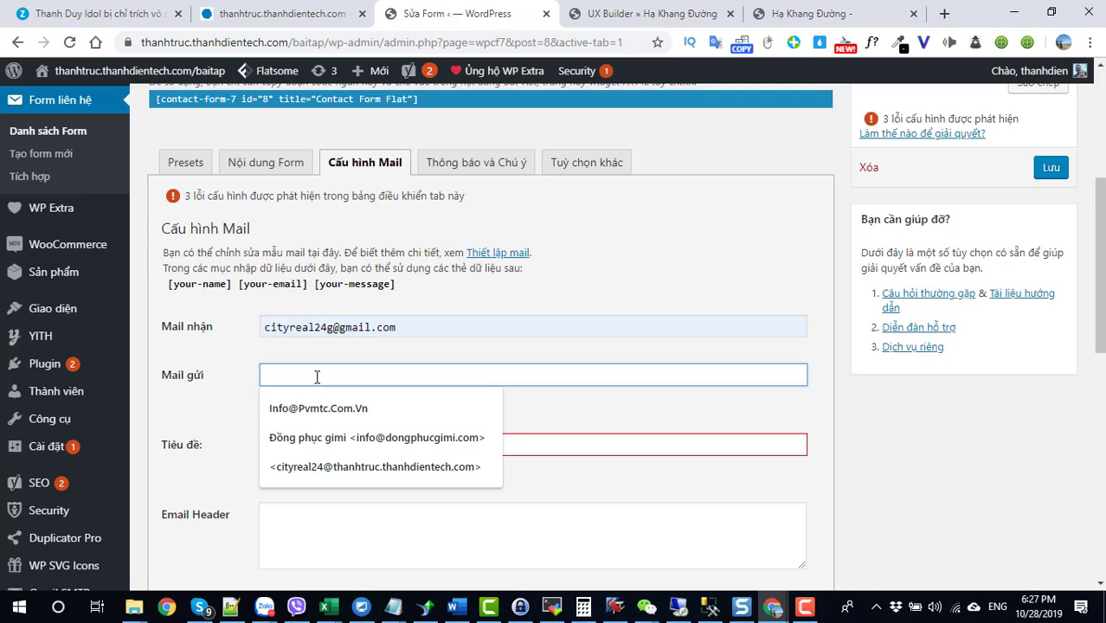
{"action": "left_click_drag", "start_coordinate": [396, 332], "coordinate": [237, 339]}
{"action": "key", "text": "ctrl+c"}
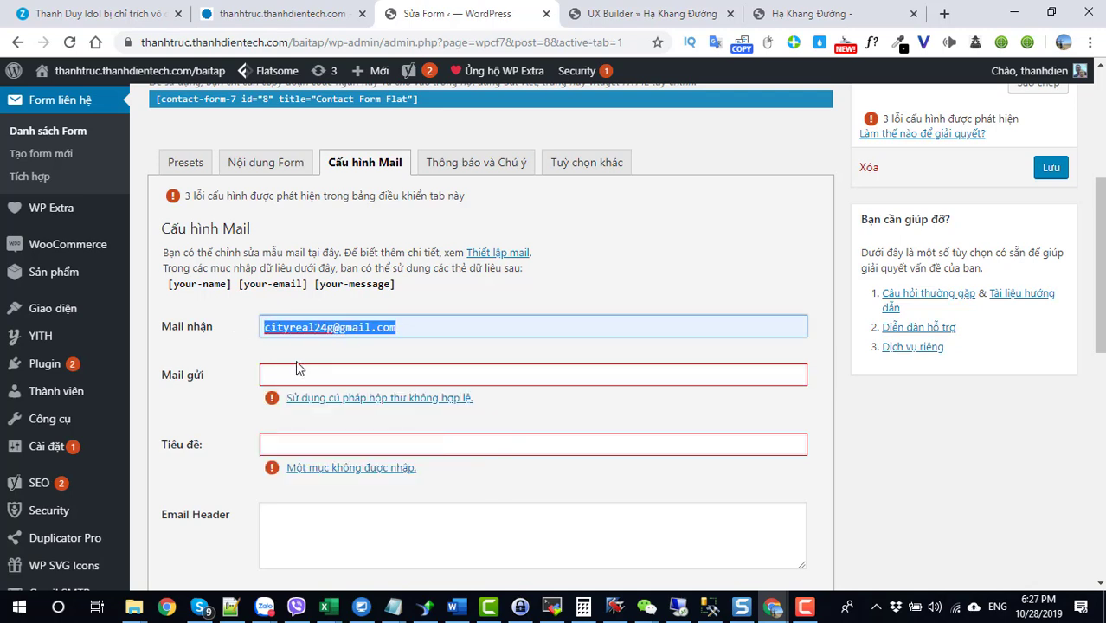
{"action": "left_click", "coordinate": [301, 374]}
{"action": "key", "text": "ctrl+v"}
Step: Enter 'Khách hàng điền form' as the mail subject (Tiêu đề)
{"action": "left_click", "coordinate": [401, 446]}
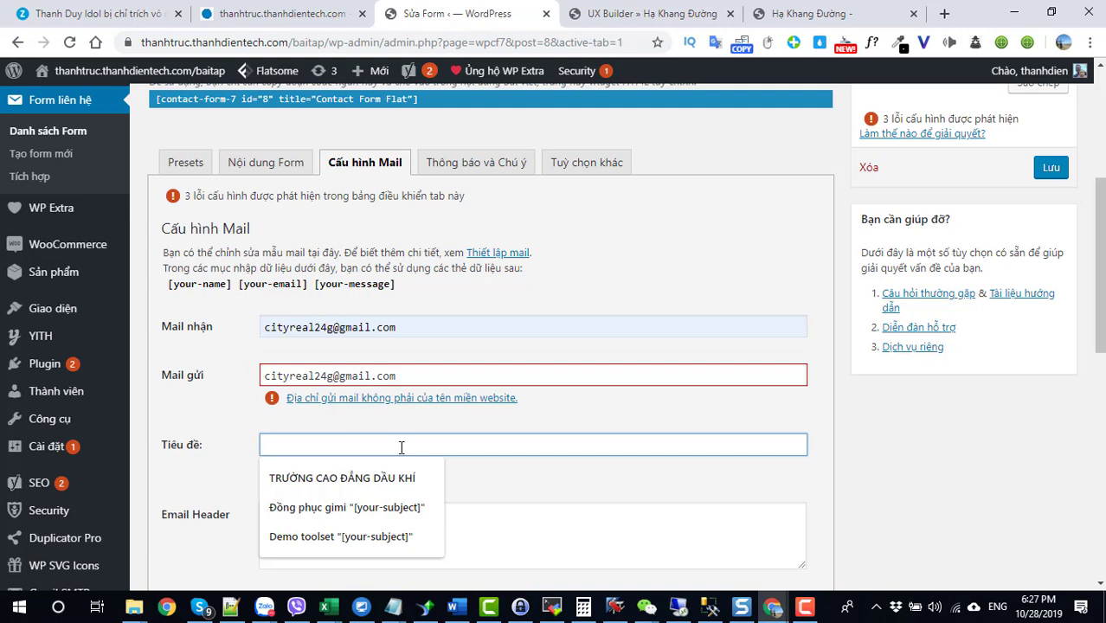
{"action": "type", "text": "k"}
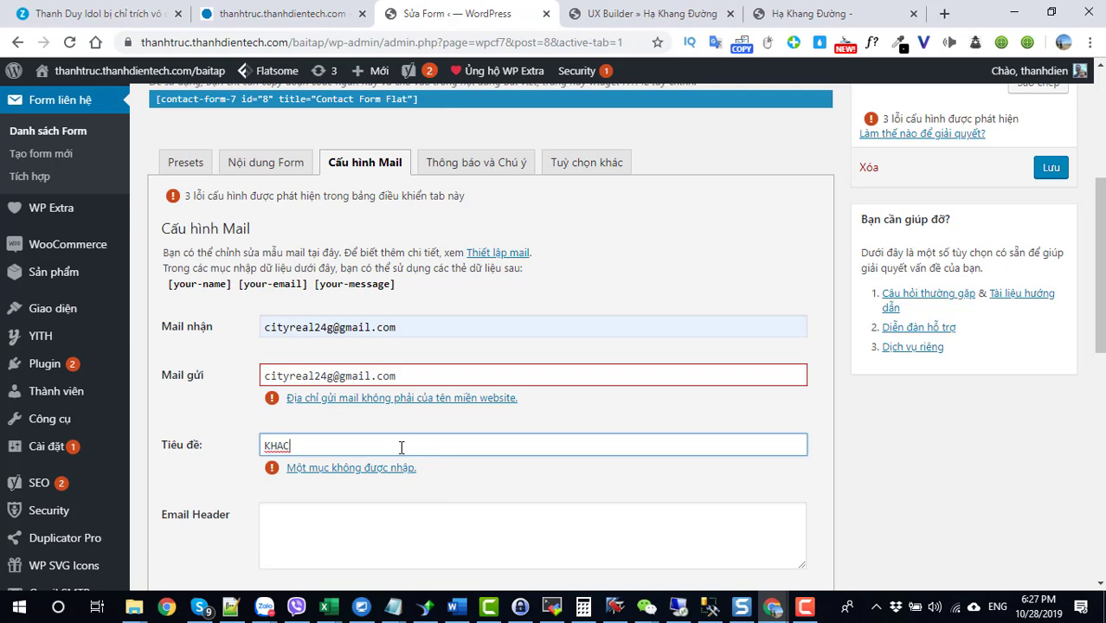
{"action": "type", "text": "hachs  ha"}
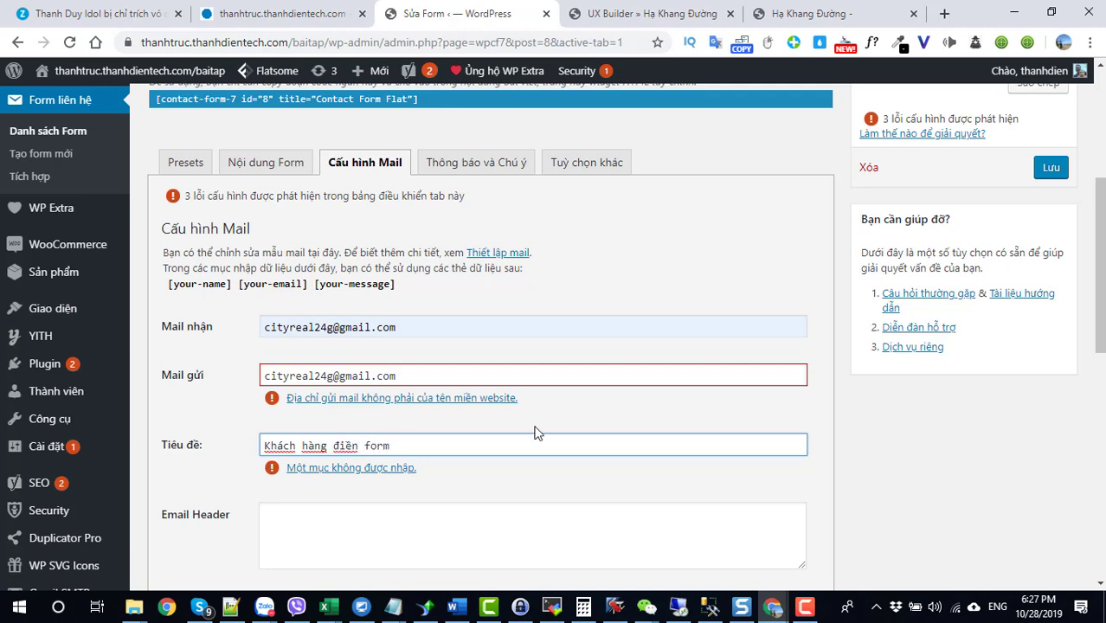
{"action": "scroll", "coordinate": [519, 437], "scroll_direction": "down", "scroll_amount": 3}
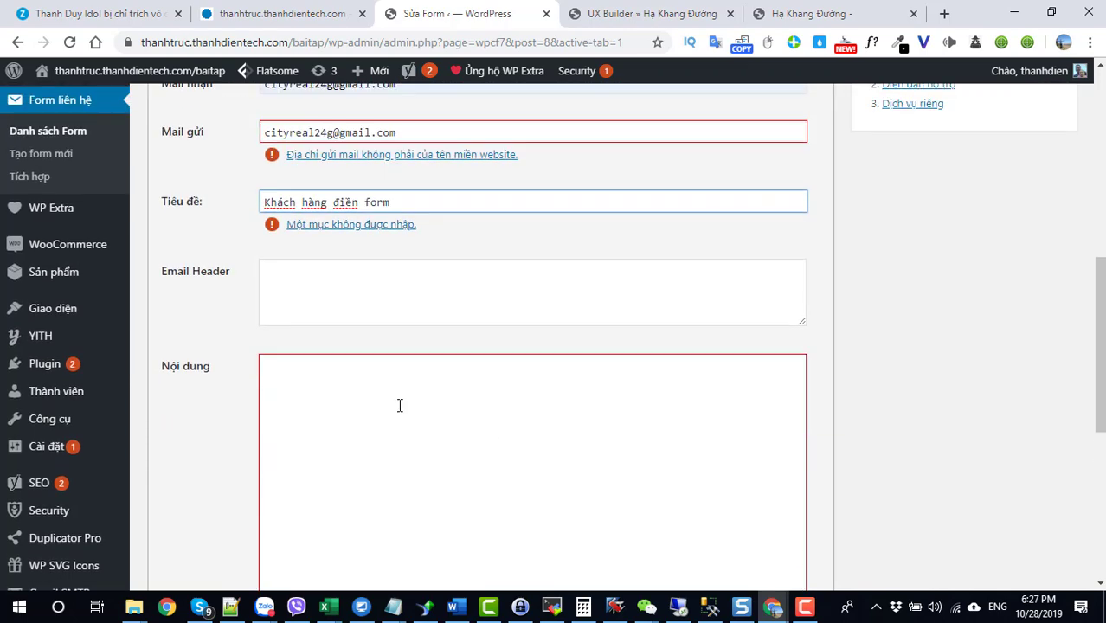
Step: Add the line 'Họ tên : [your-name]' to the mail body
{"action": "left_click", "coordinate": [400, 405]}
{"action": "scroll", "coordinate": [372, 380], "scroll_direction": "down", "scroll_amount": 2}
{"action": "scroll", "coordinate": [312, 301], "scroll_direction": "up", "scroll_amount": 5}
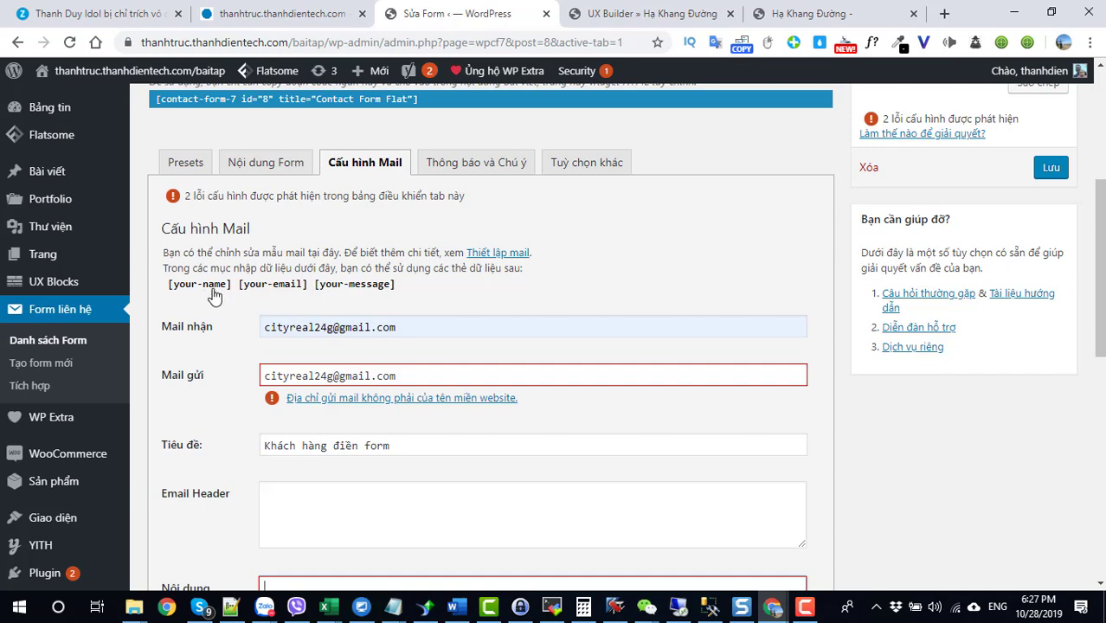
{"action": "left_click_drag", "start_coordinate": [234, 291], "coordinate": [169, 286]}
{"action": "key", "text": "ctrl+c"}
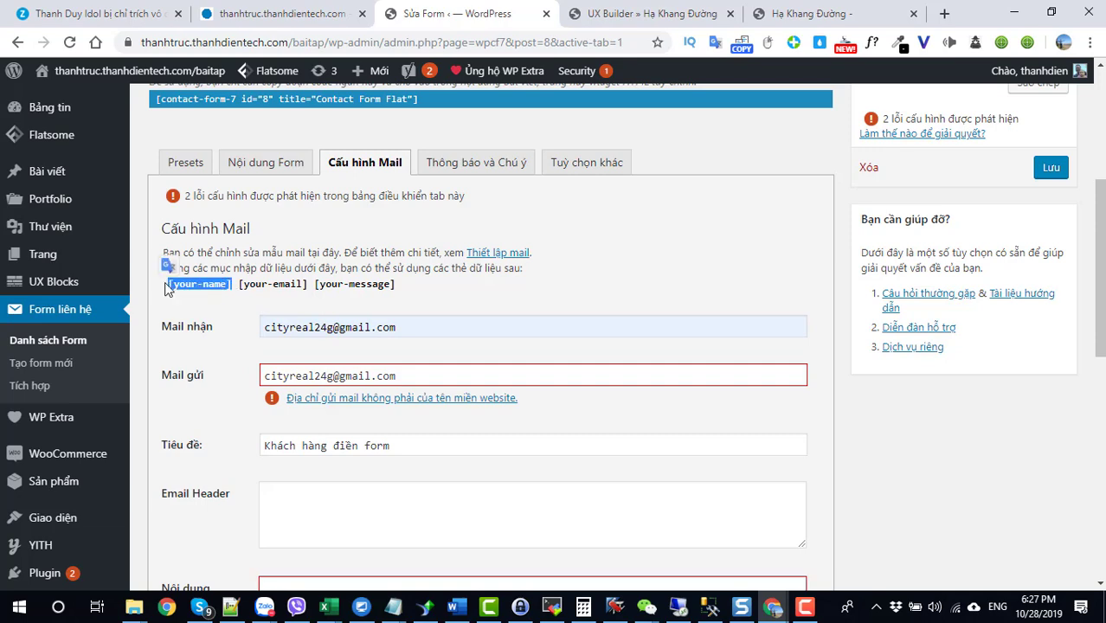
{"action": "scroll", "coordinate": [303, 502], "scroll_direction": "down", "scroll_amount": 3}
{"action": "left_click", "coordinate": [329, 405]}
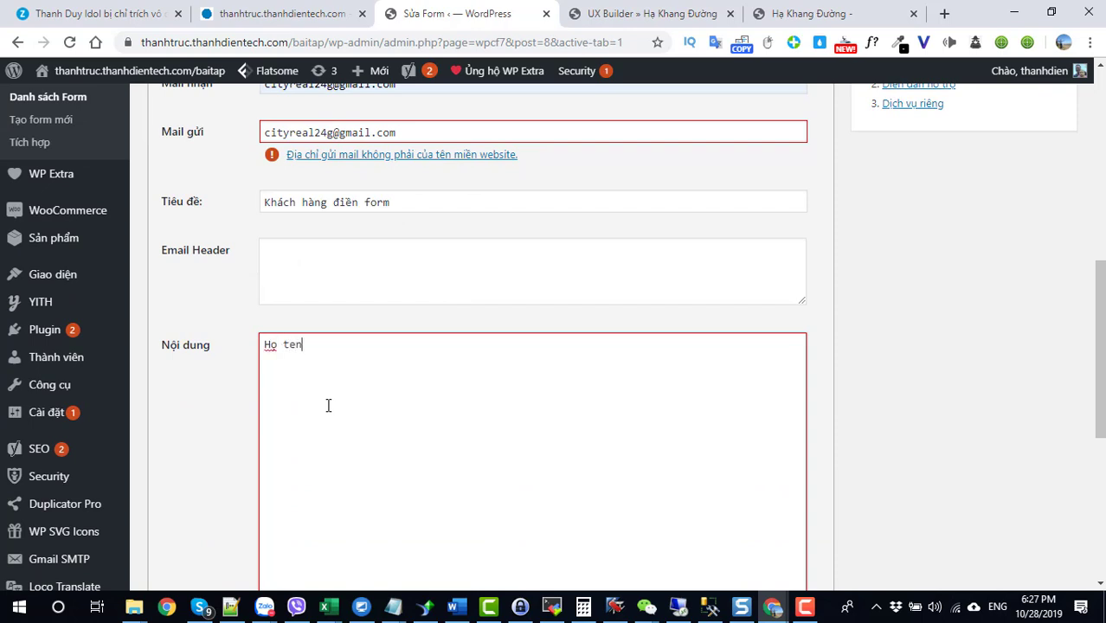
{"action": "type", "text": "Họ tên  :"}
{"action": "key", "text": "ctrl+v"}
Step: Add the line 'Email: [your-email]' below the name line in the mail body
{"action": "left_click_drag", "start_coordinate": [395, 346], "coordinate": [236, 374]}
{"action": "key", "text": "ctrl+c"}
{"action": "scroll", "coordinate": [321, 346], "scroll_direction": "up", "scroll_amount": 4}
{"action": "scroll", "coordinate": [328, 432], "scroll_direction": "down", "scroll_amount": 3}
{"action": "left_click", "coordinate": [408, 354]}
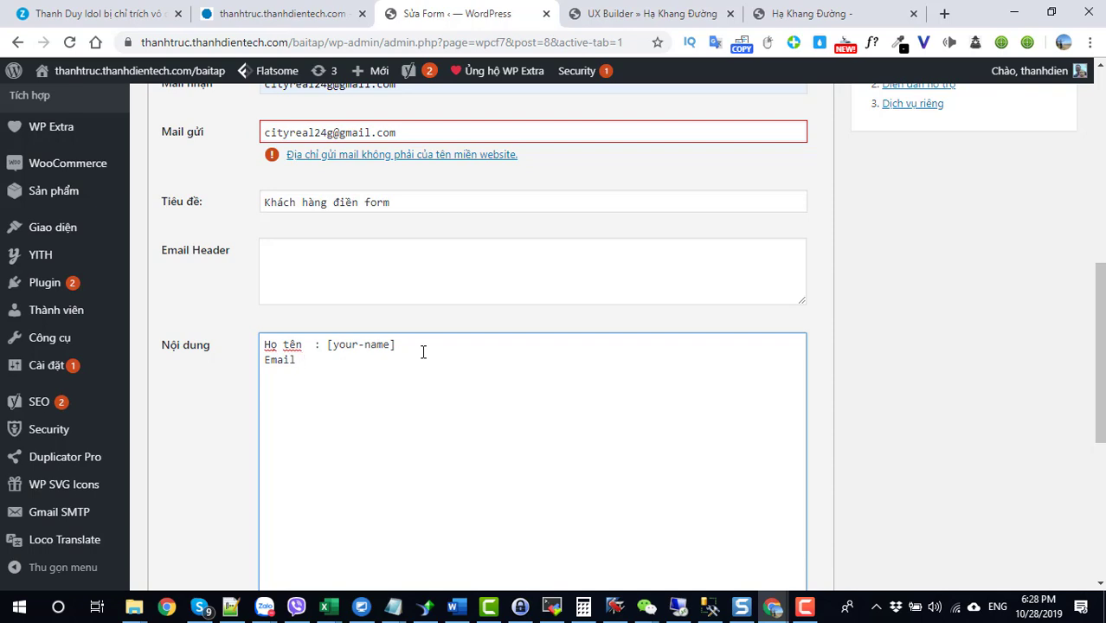
{"action": "scroll", "coordinate": [423, 351], "scroll_direction": "down", "scroll_amount": 5}
{"action": "scroll", "coordinate": [328, 355], "scroll_direction": "up", "scroll_amount": 5}
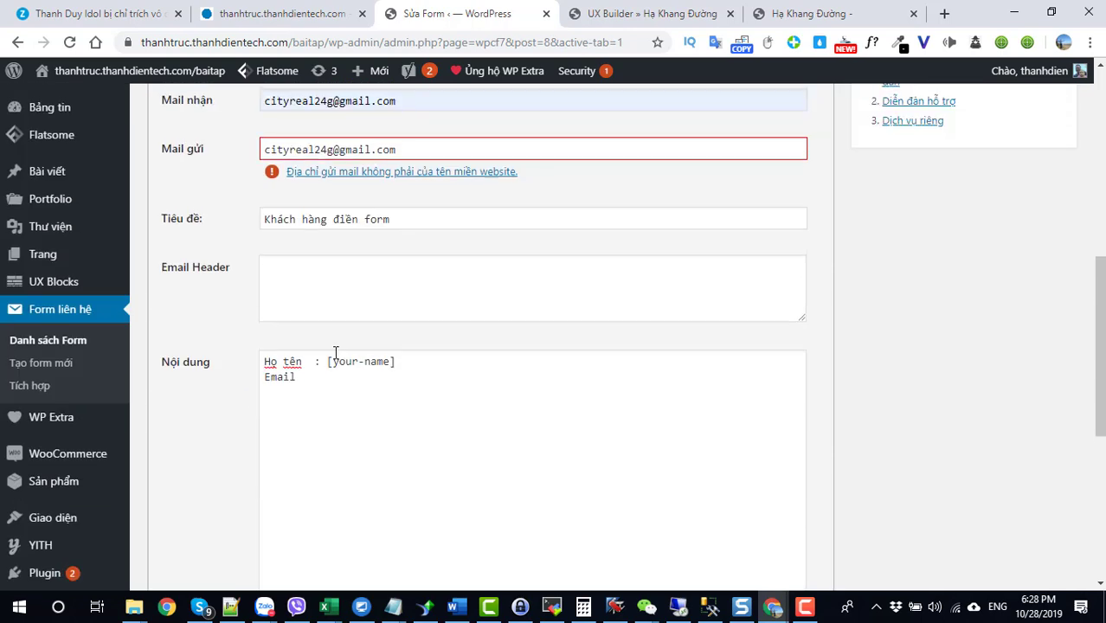
{"action": "left_click", "coordinate": [321, 394]}
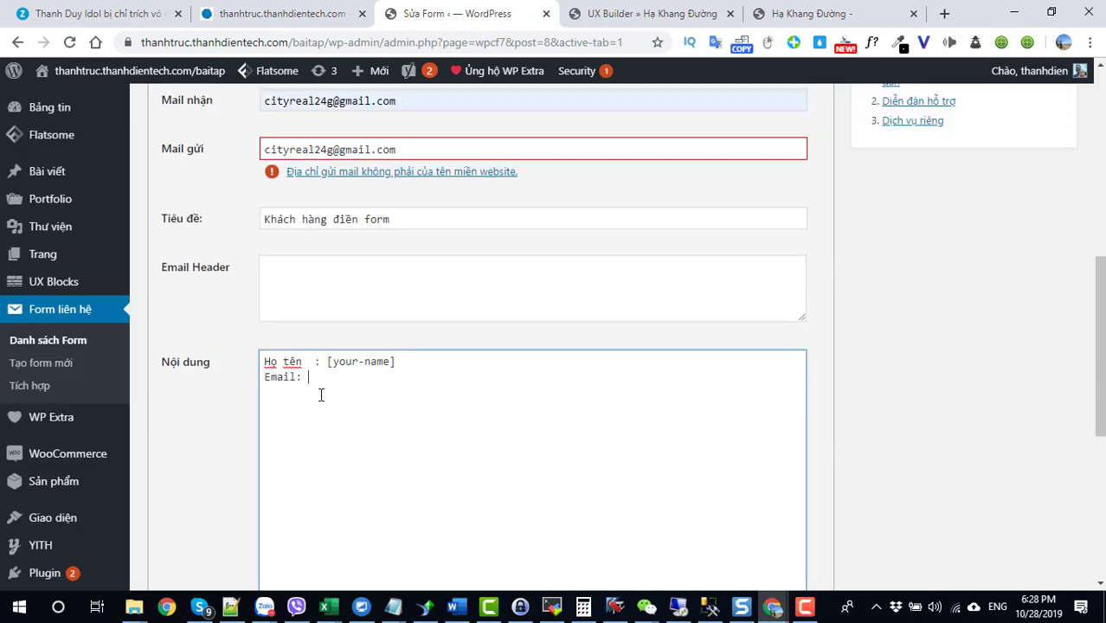
{"action": "key", "text": "ctrl+v"}
Step: Complete the line 'Nội dung : [your-message]' in the mail body and save the form
{"action": "scroll", "coordinate": [320, 394], "scroll_direction": "up", "scroll_amount": 2}
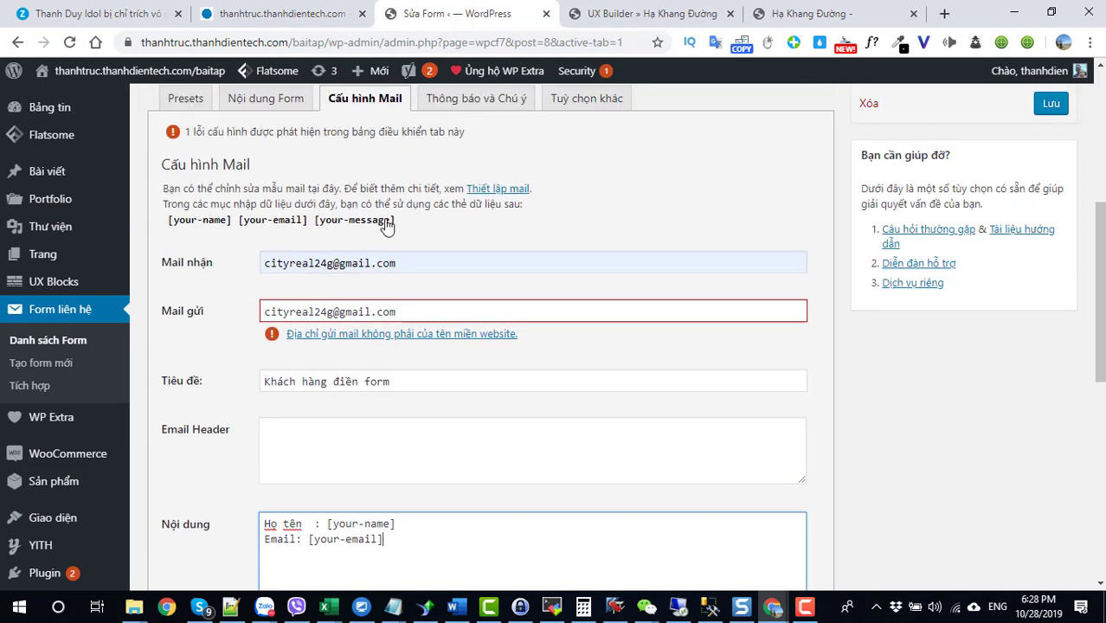
{"action": "left_click_drag", "start_coordinate": [397, 221], "coordinate": [318, 227]}
{"action": "key", "text": "ctrl+c"}
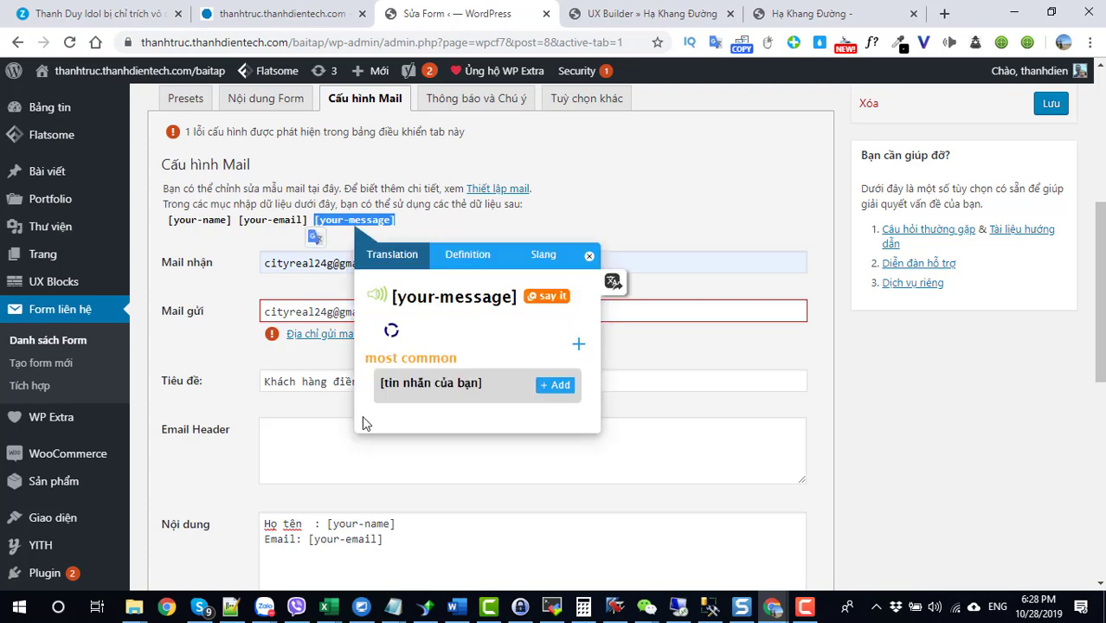
{"action": "scroll", "coordinate": [363, 415], "scroll_direction": "down", "scroll_amount": 3}
{"action": "left_click", "coordinate": [403, 299]}
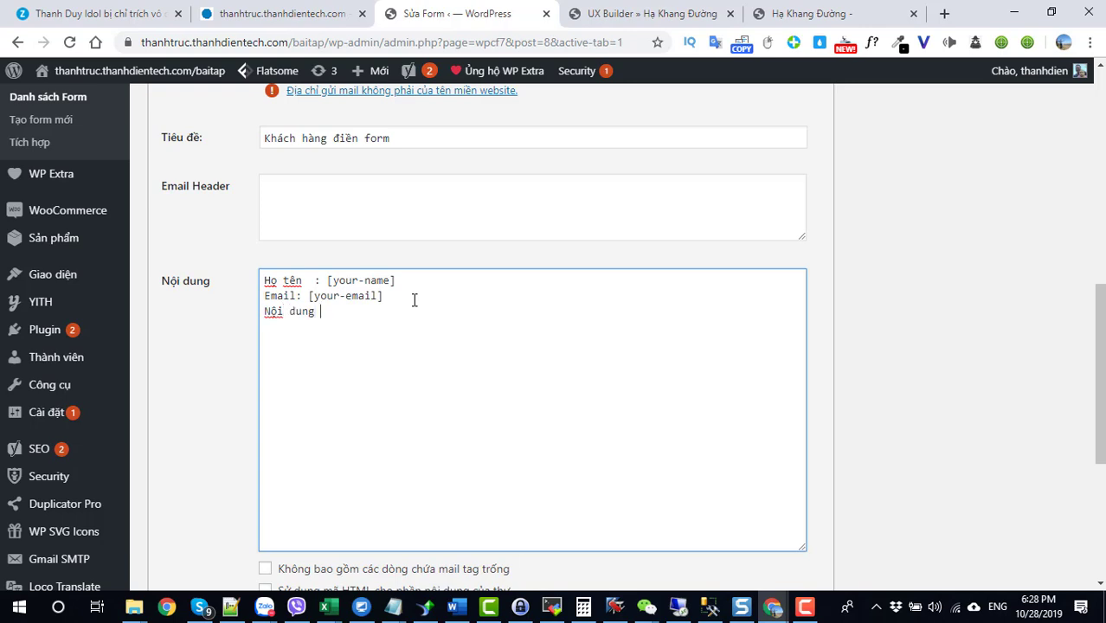
{"action": "key", "text": "ctrl+v"}
{"action": "scroll", "coordinate": [429, 311], "scroll_direction": "down", "scroll_amount": 3}
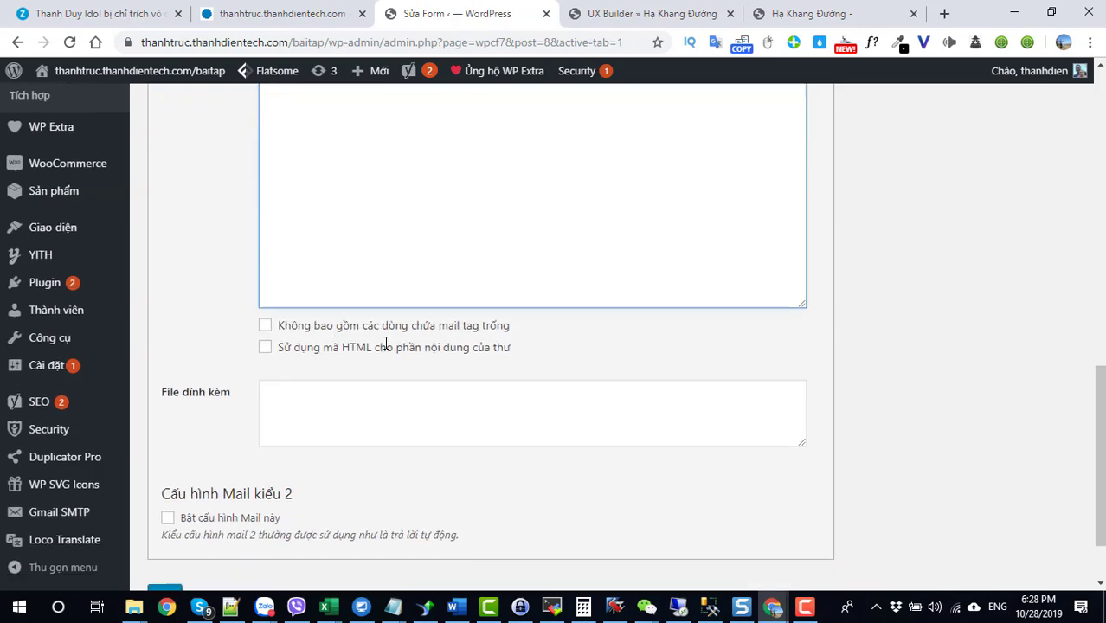
{"action": "scroll", "coordinate": [282, 434], "scroll_direction": "down", "scroll_amount": 1}
{"action": "left_click", "coordinate": [158, 522]}
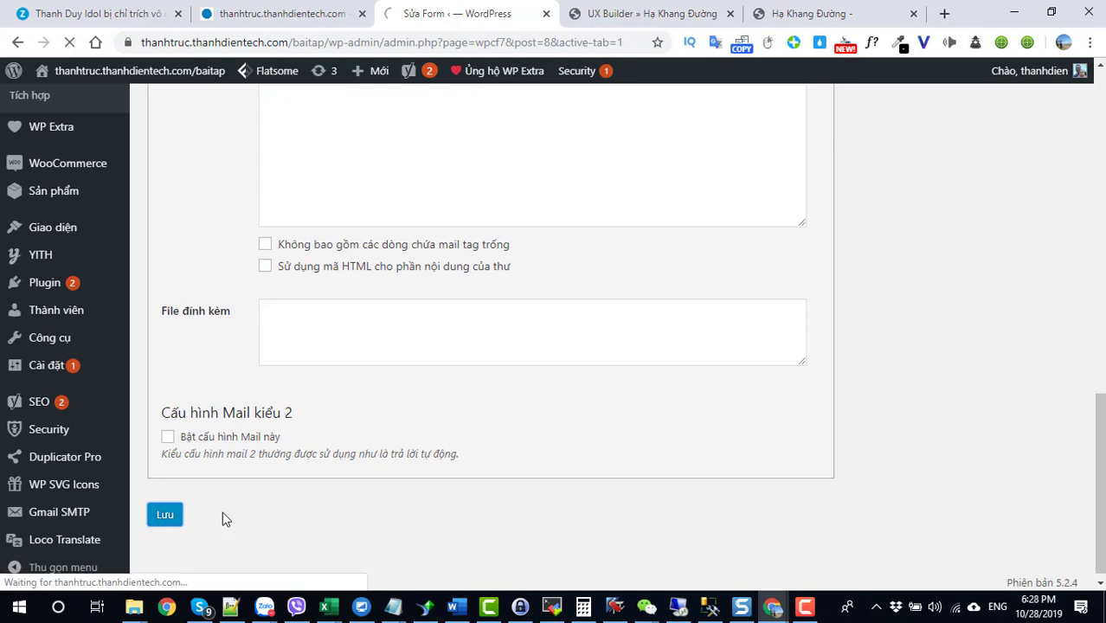
Step: Open the Nội dung Form template and place the caret on the blank line below the email field
{"action": "scroll", "coordinate": [248, 489], "scroll_direction": "down", "scroll_amount": 6}
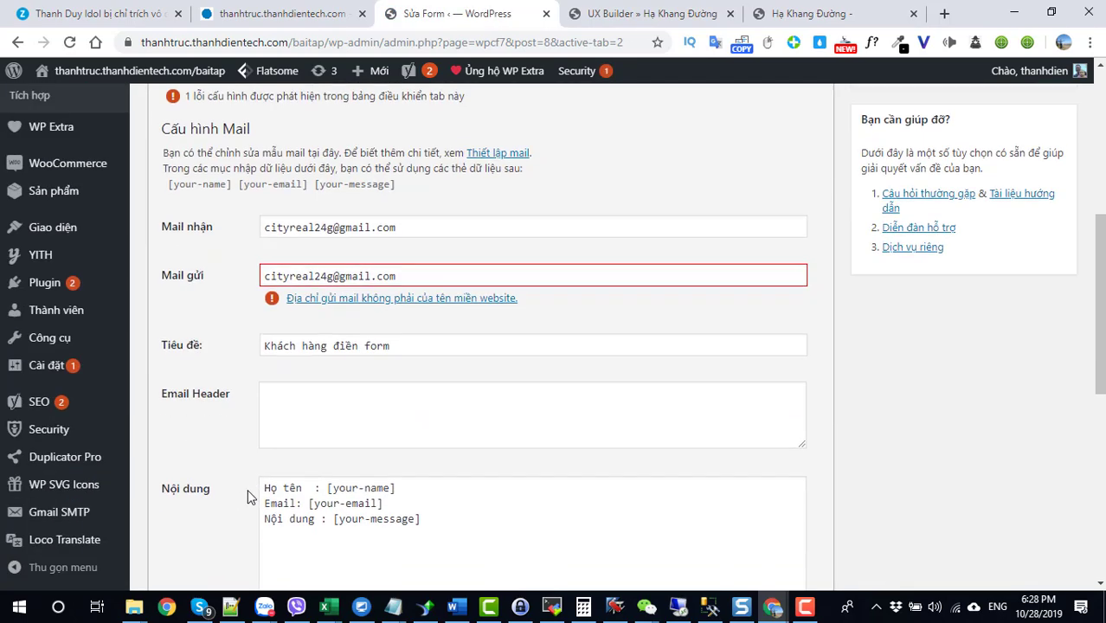
{"action": "scroll", "coordinate": [356, 461], "scroll_direction": "up", "scroll_amount": 2}
{"action": "scroll", "coordinate": [355, 461], "scroll_direction": "up", "scroll_amount": 1}
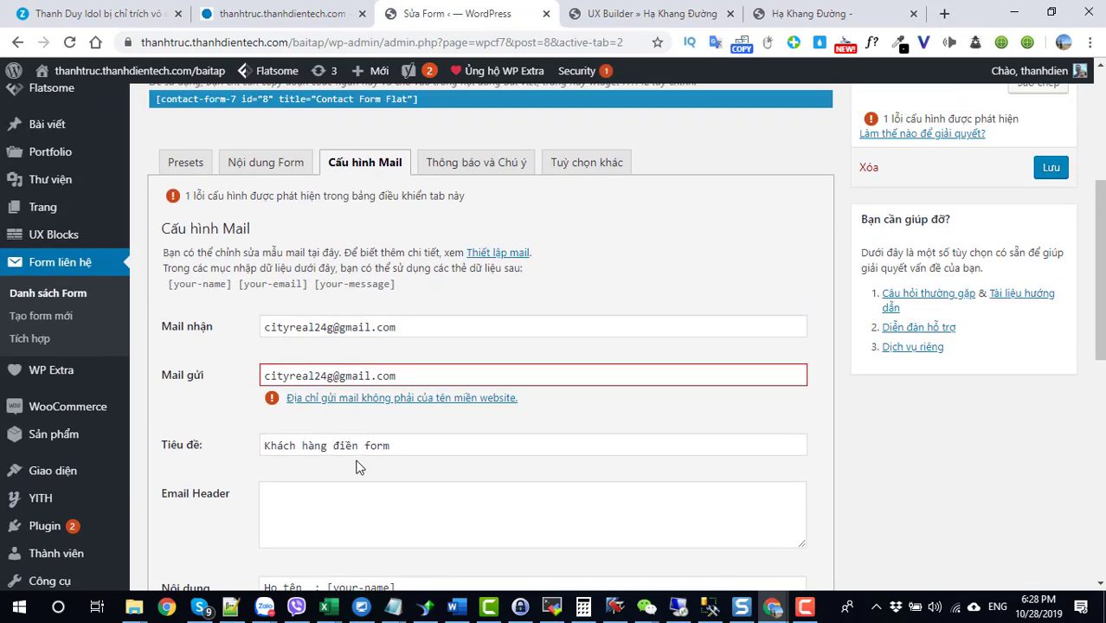
{"action": "scroll", "coordinate": [359, 467], "scroll_direction": "down", "scroll_amount": 3}
{"action": "scroll", "coordinate": [383, 356], "scroll_direction": "up", "scroll_amount": 2}
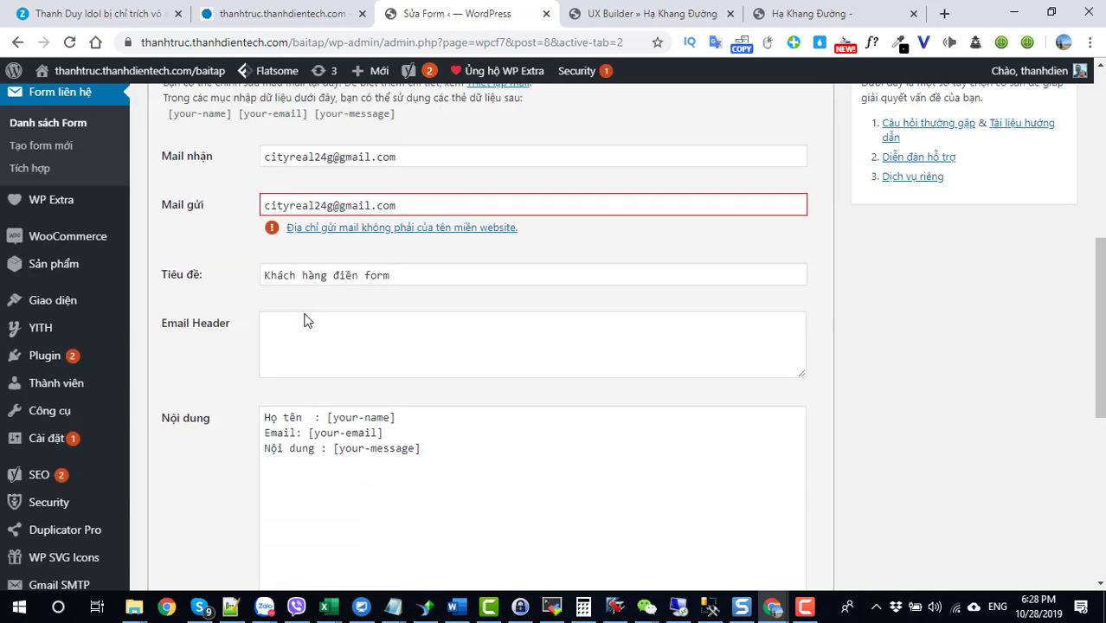
{"action": "scroll", "coordinate": [267, 219], "scroll_direction": "up", "scroll_amount": 2}
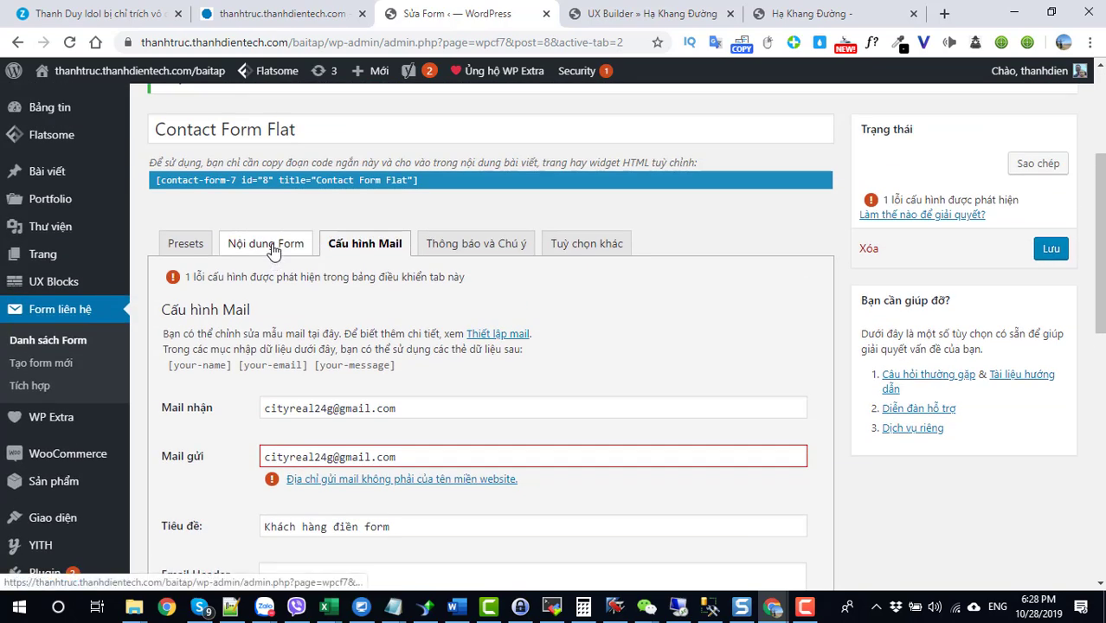
{"action": "left_click", "coordinate": [266, 244]}
{"action": "scroll", "coordinate": [321, 370], "scroll_direction": "down", "scroll_amount": 2}
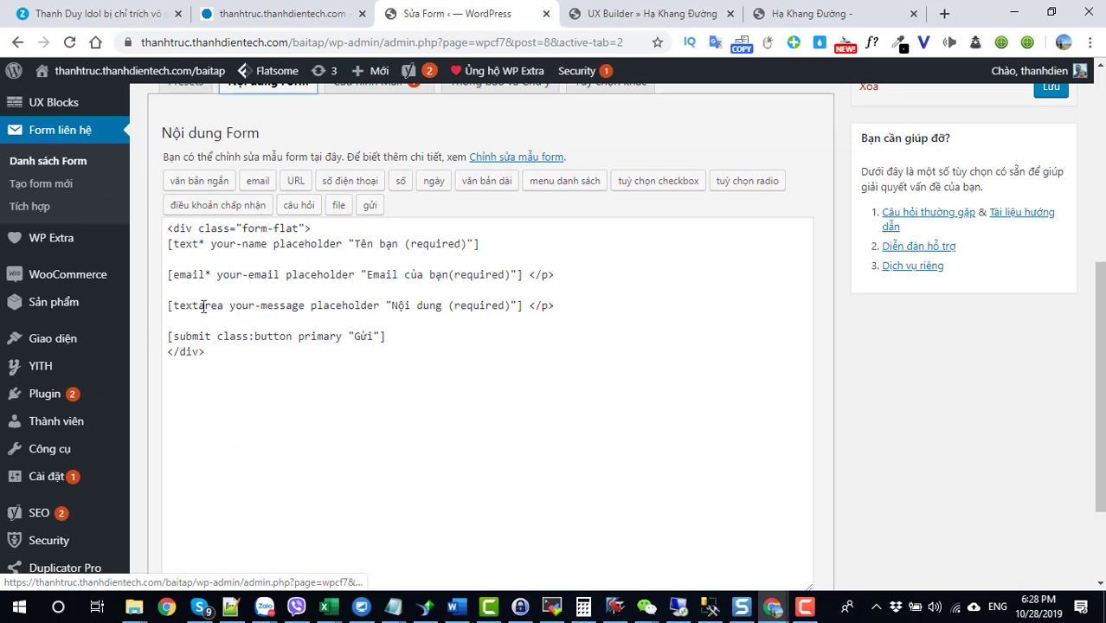
{"action": "left_click", "coordinate": [177, 293]}
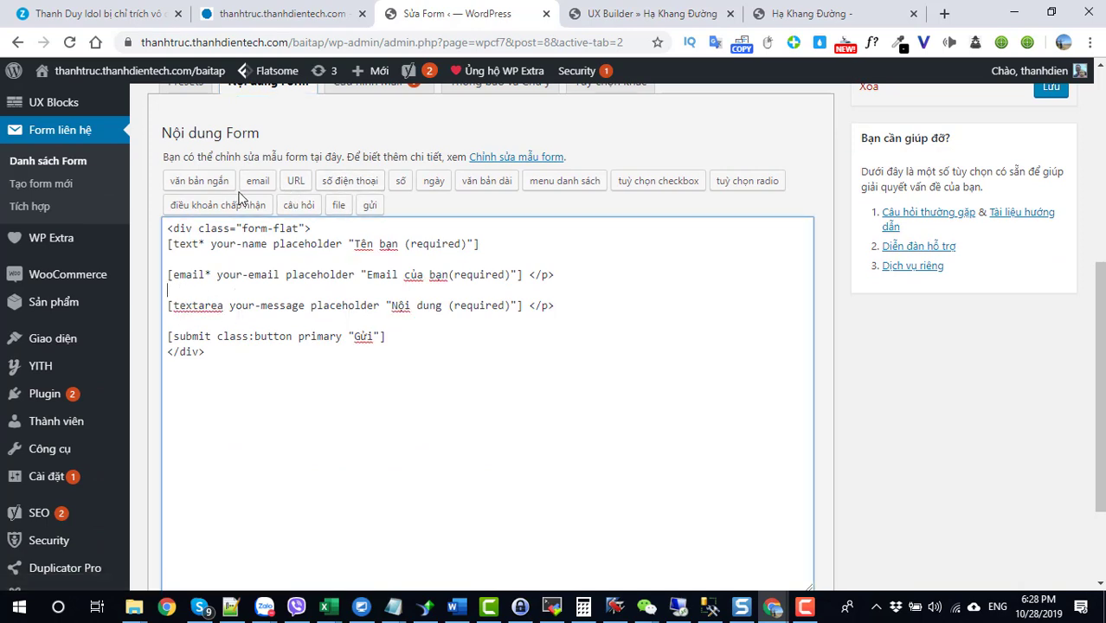
Step: Insert a required tel field named phone with placeholder 'Nhập số điện thoại bạn' into the form
{"action": "left_click", "coordinate": [353, 184]}
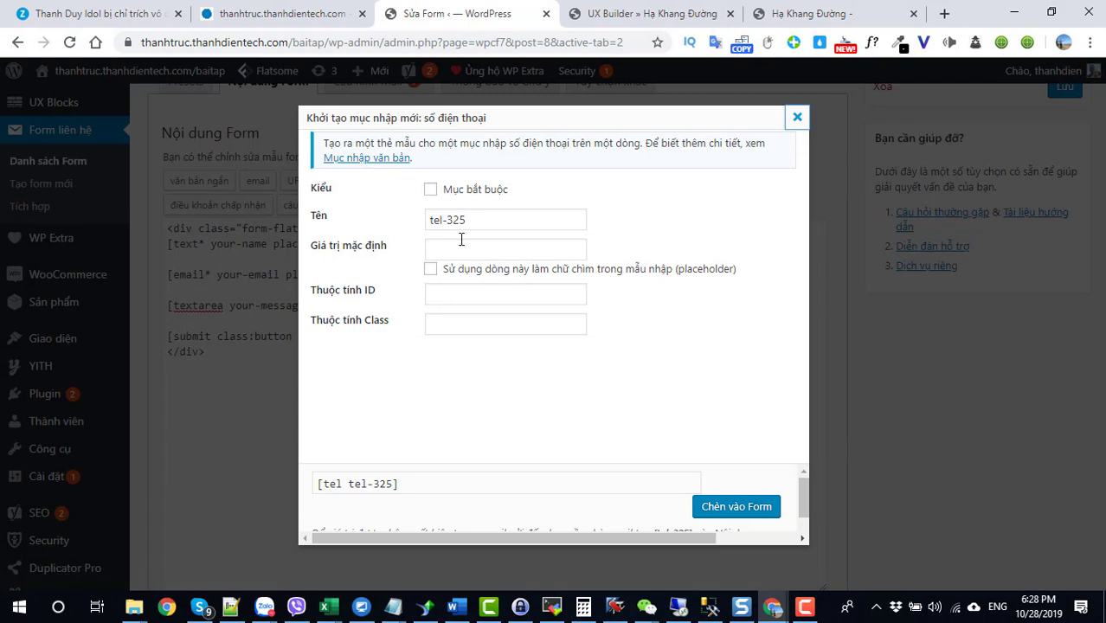
{"action": "left_click_drag", "start_coordinate": [469, 219], "coordinate": [408, 236]}
{"action": "type", "text": "phone"}
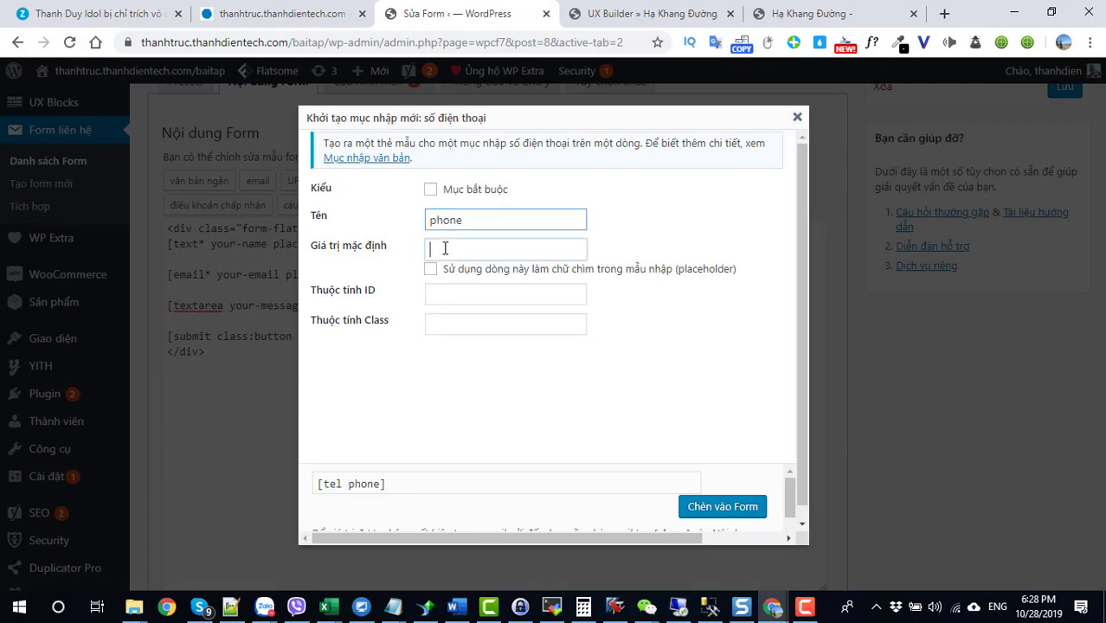
{"action": "left_click", "coordinate": [436, 250]}
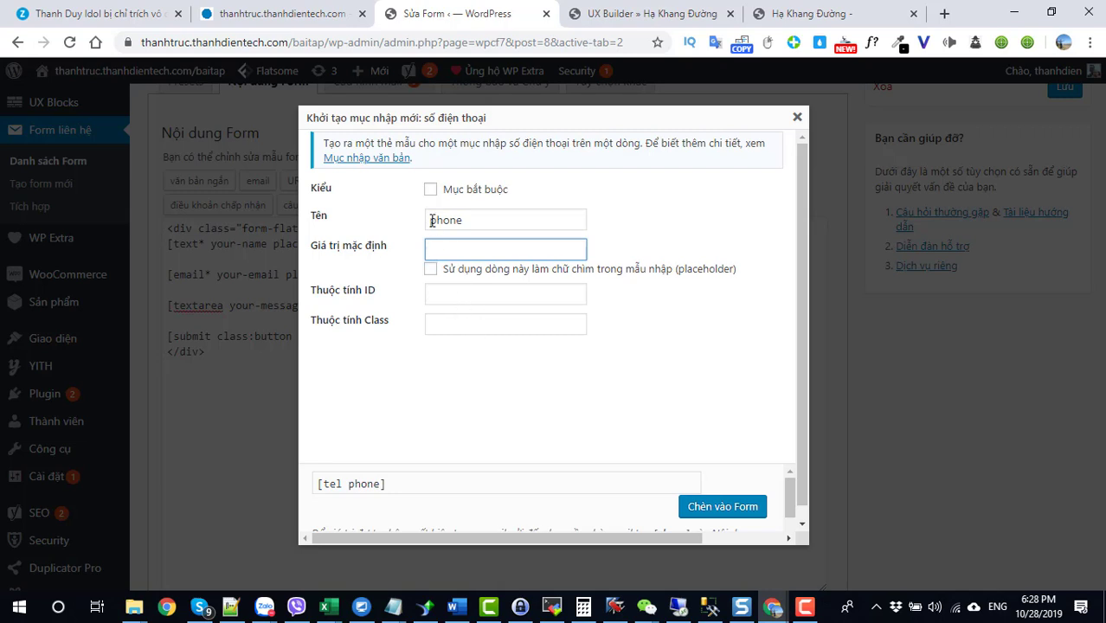
{"action": "left_click", "coordinate": [430, 189]}
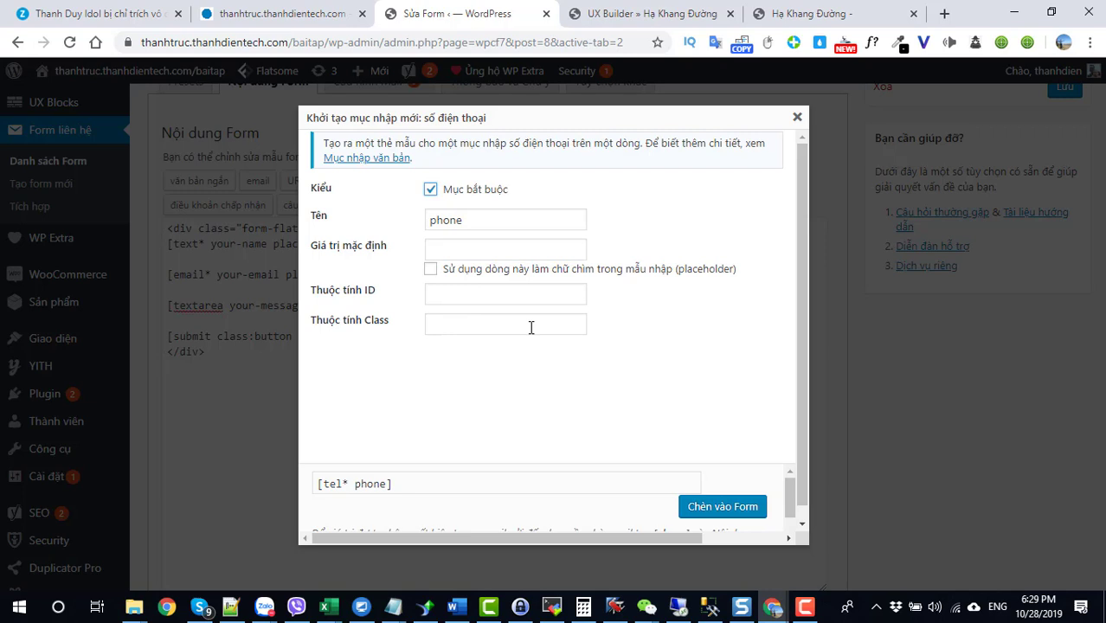
{"action": "left_click", "coordinate": [431, 270]}
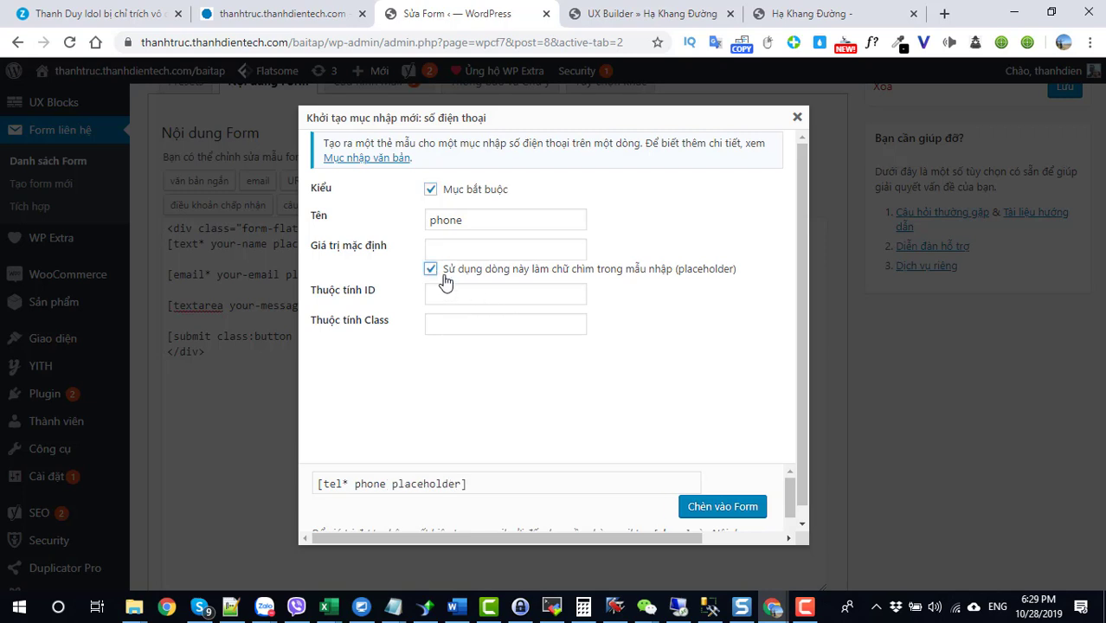
{"action": "left_click", "coordinate": [447, 250]}
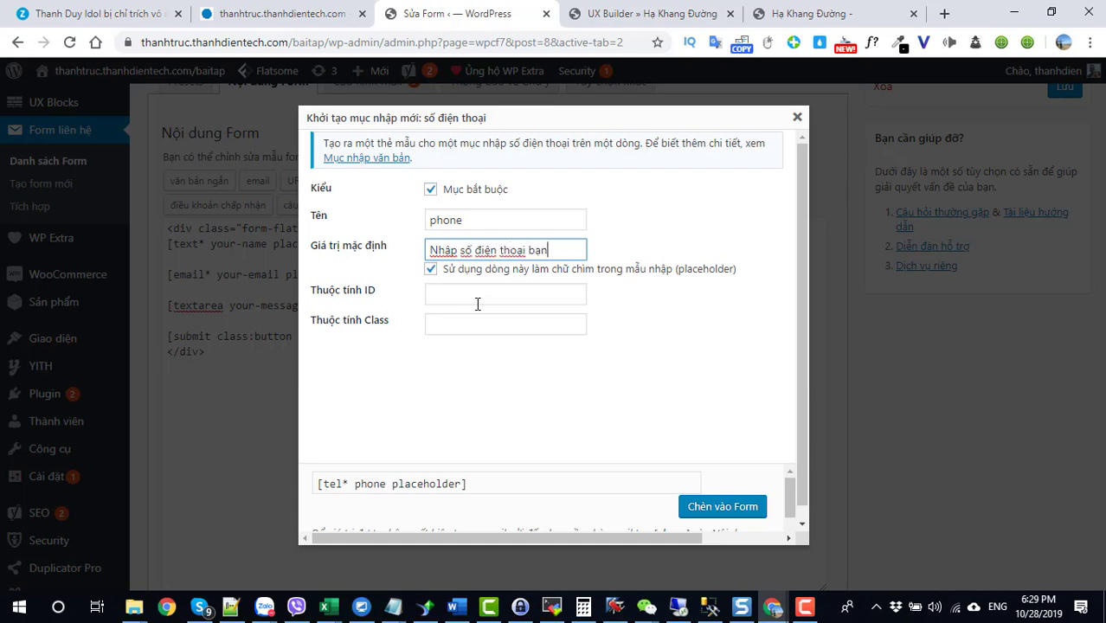
{"action": "left_click", "coordinate": [727, 508]}
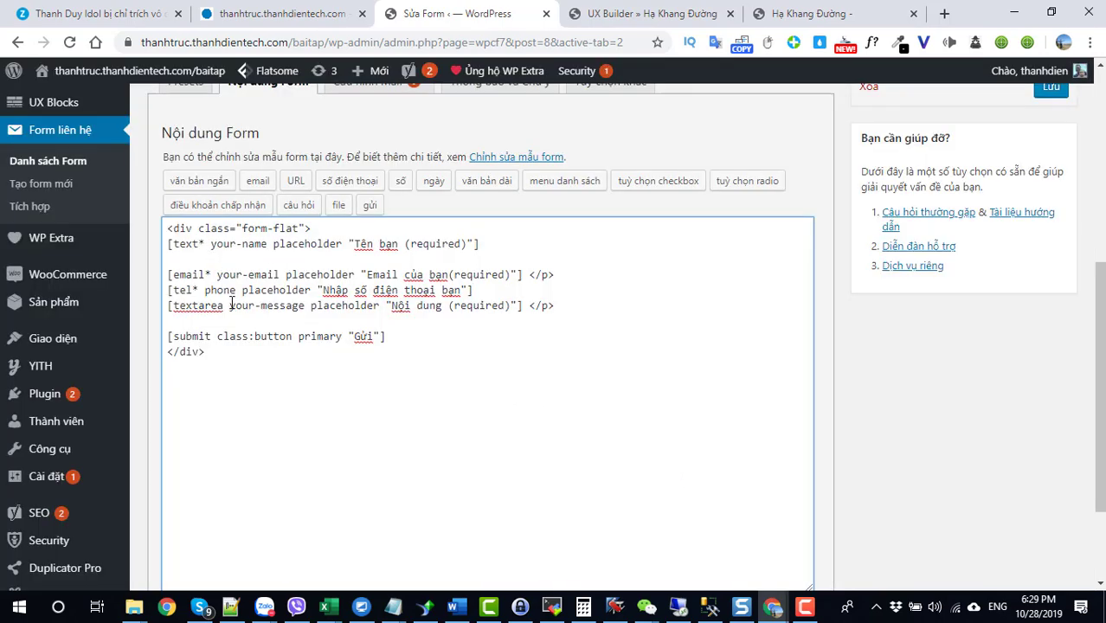
Step: Save the contact form with its new phone field
{"action": "scroll", "coordinate": [303, 233], "scroll_direction": "up", "scroll_amount": 2}
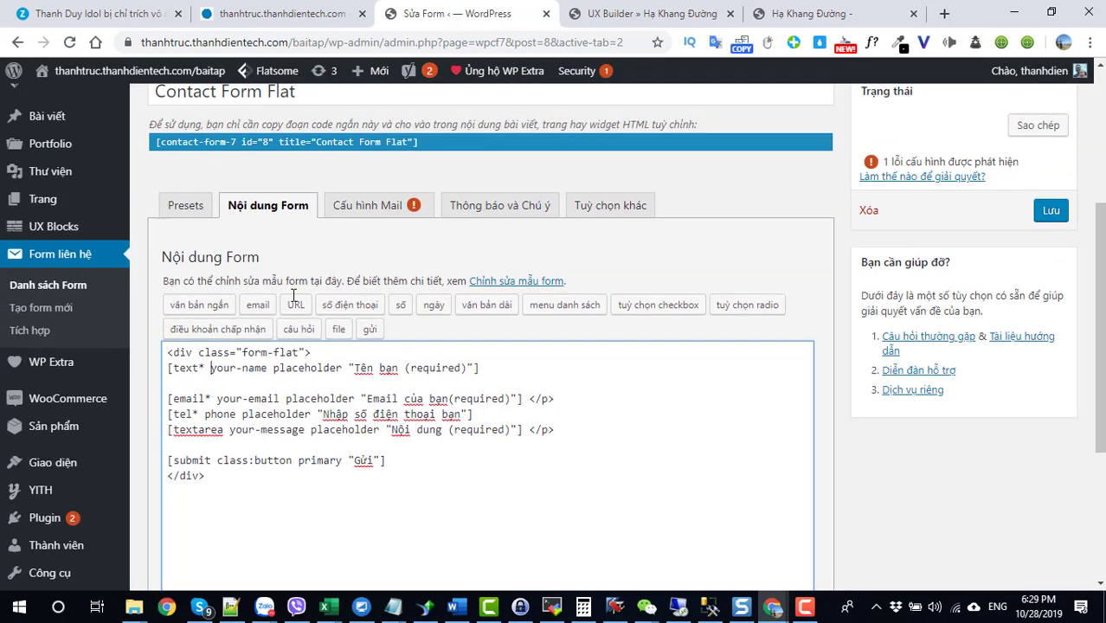
{"action": "left_click", "coordinate": [358, 251]}
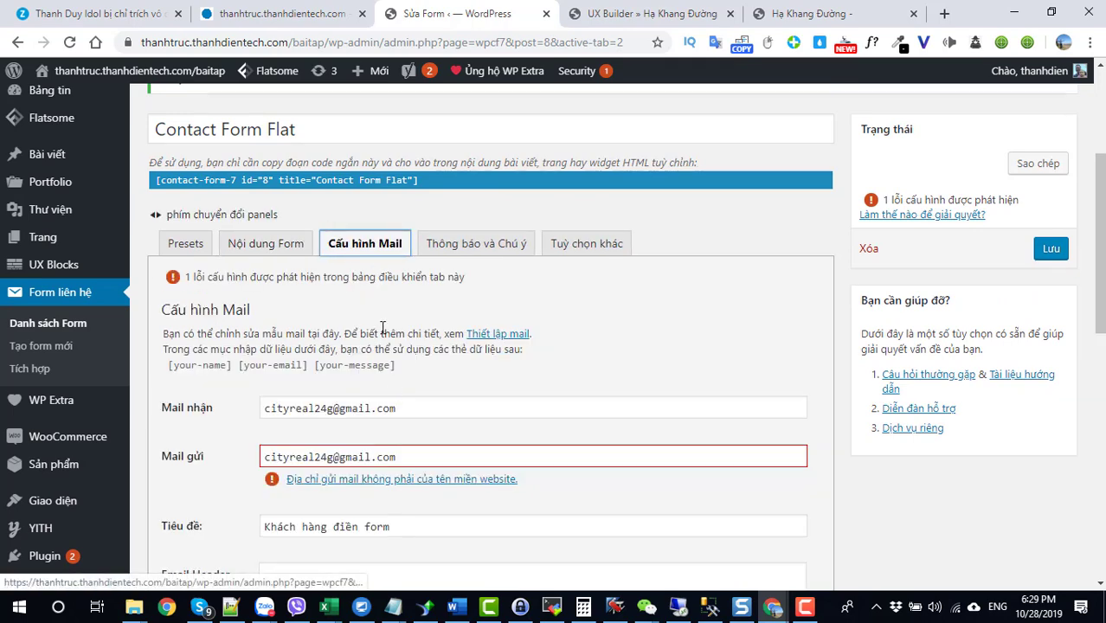
{"action": "scroll", "coordinate": [383, 333], "scroll_direction": "up", "scroll_amount": 1}
{"action": "scroll", "coordinate": [383, 337], "scroll_direction": "down", "scroll_amount": 4}
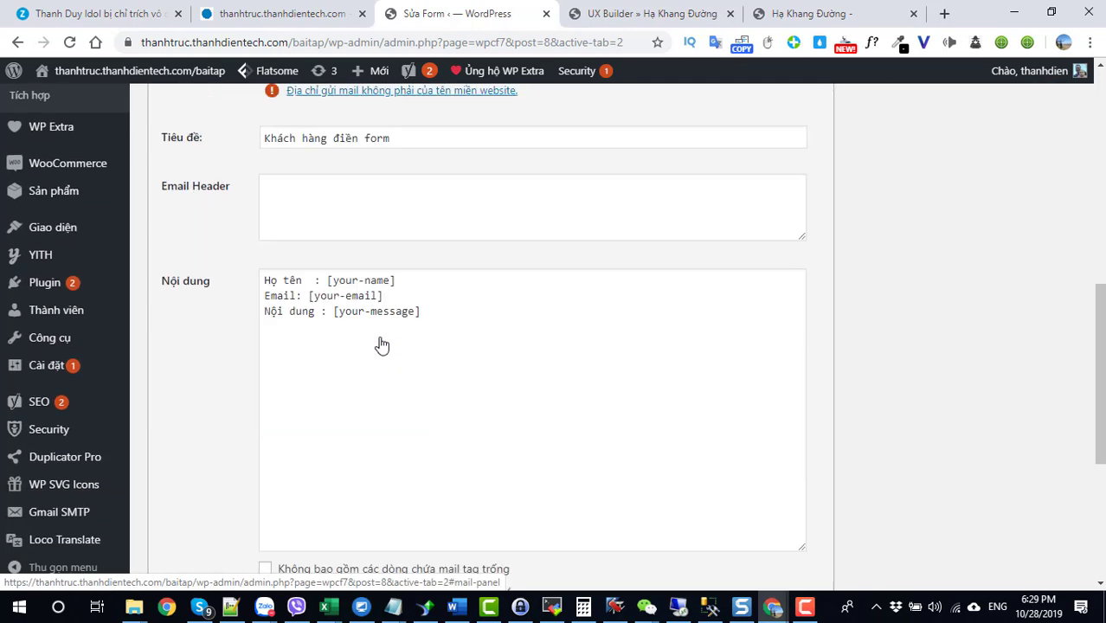
{"action": "scroll", "coordinate": [381, 342], "scroll_direction": "up", "scroll_amount": 4}
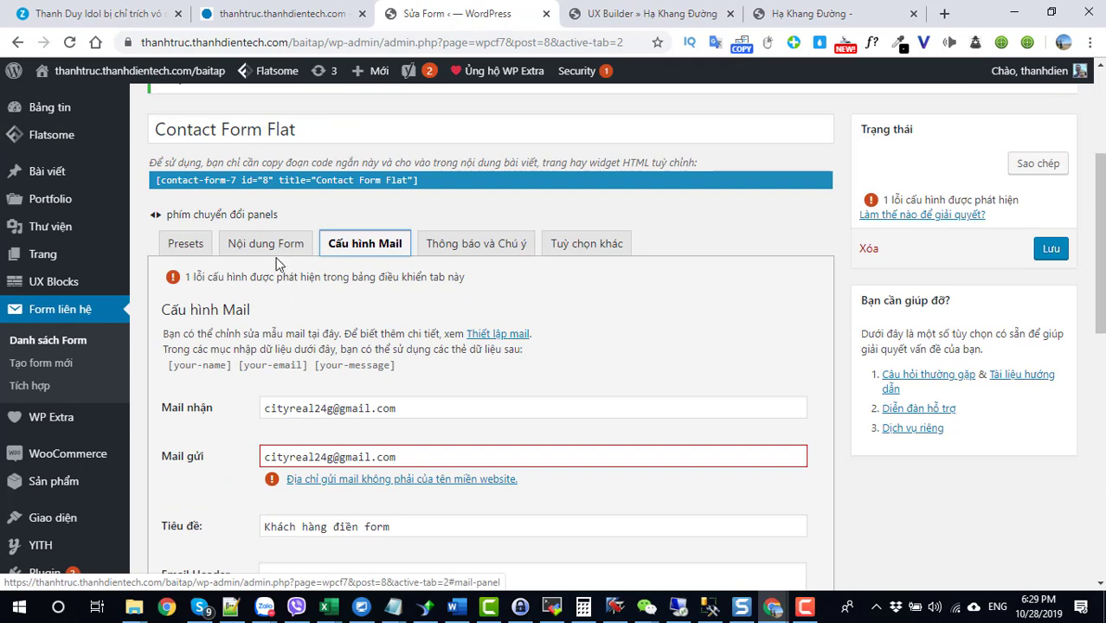
{"action": "left_click", "coordinate": [270, 246]}
{"action": "scroll", "coordinate": [288, 377], "scroll_direction": "down", "scroll_amount": 3}
{"action": "left_click", "coordinate": [166, 509]}
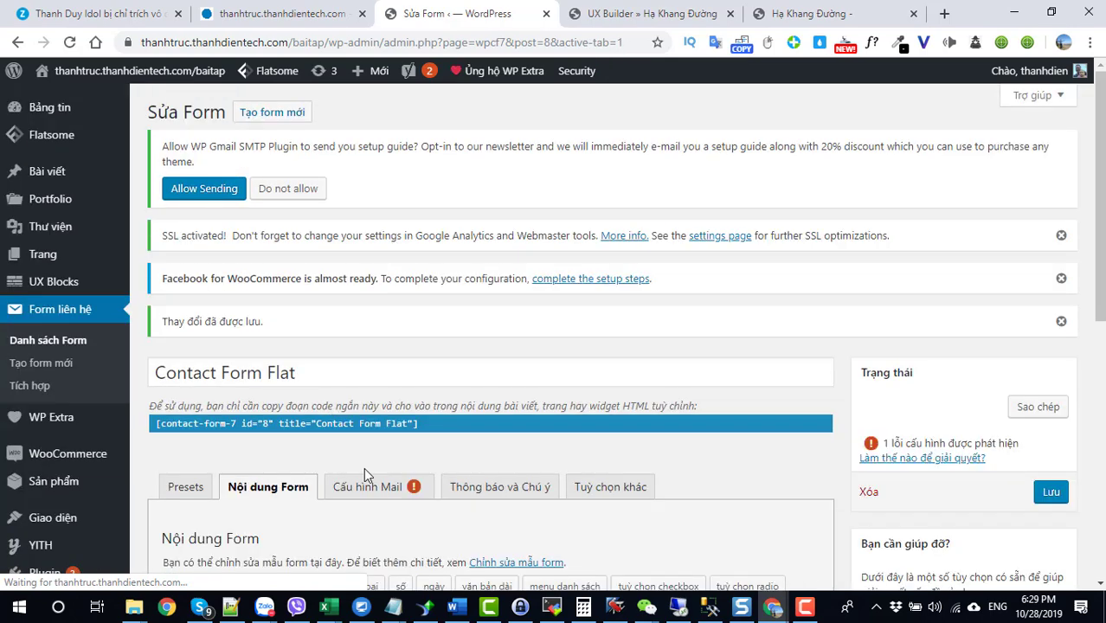
Step: Add the line 'Điện thoại : [phone]' under the email line of the mail body and save
{"action": "left_click", "coordinate": [372, 487]}
{"action": "scroll", "coordinate": [380, 463], "scroll_direction": "down", "scroll_amount": 3}
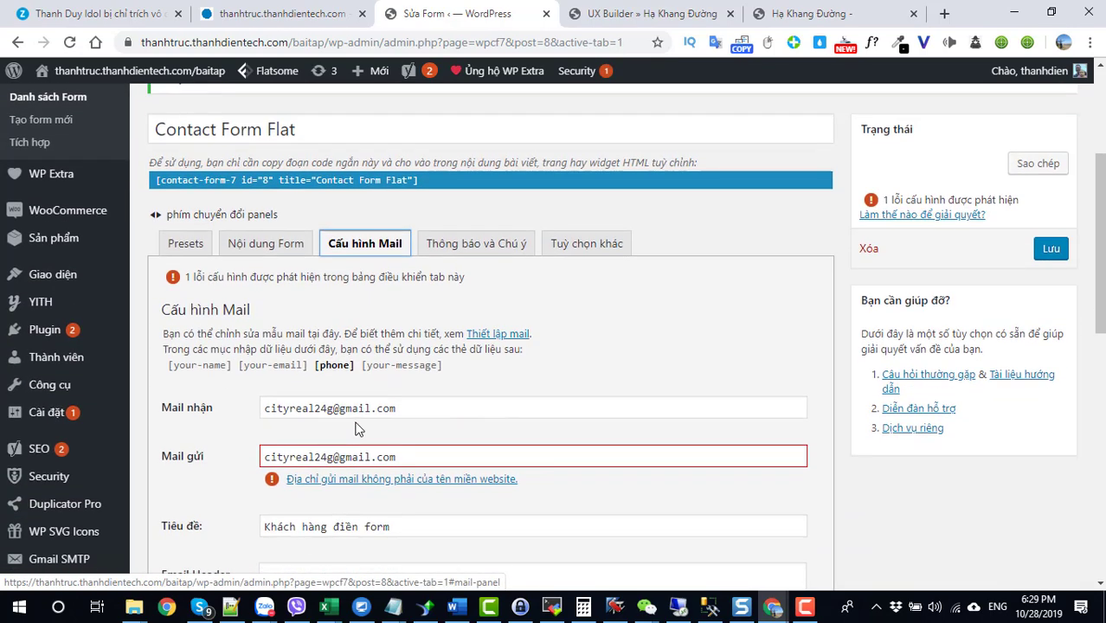
{"action": "left_click_drag", "start_coordinate": [353, 366], "coordinate": [323, 368]}
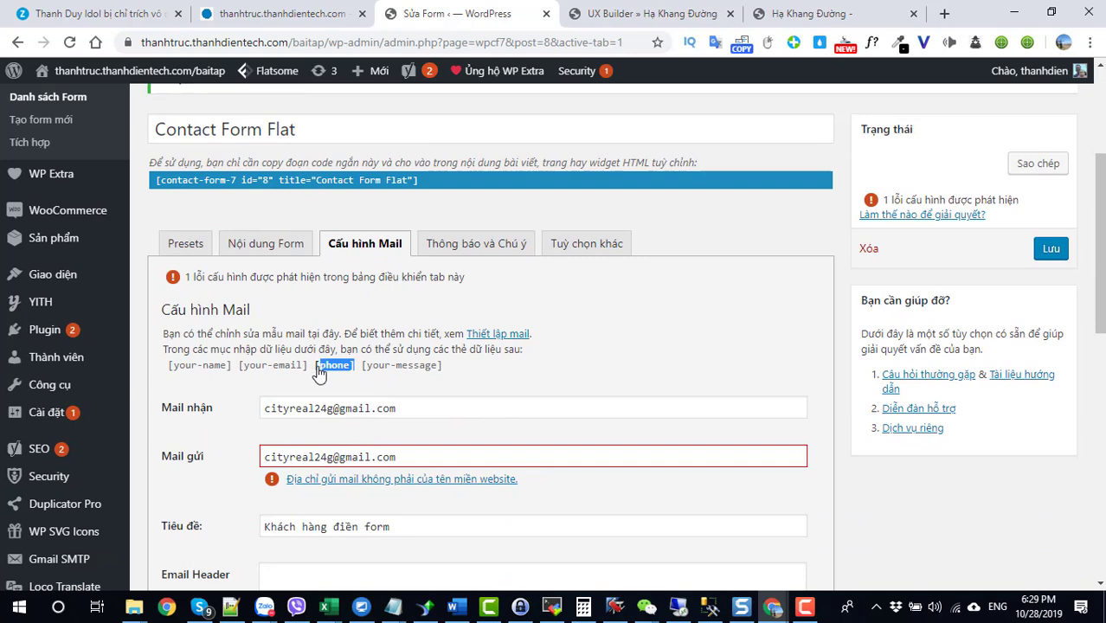
{"action": "scroll", "coordinate": [320, 407], "scroll_direction": "down", "scroll_amount": 4}
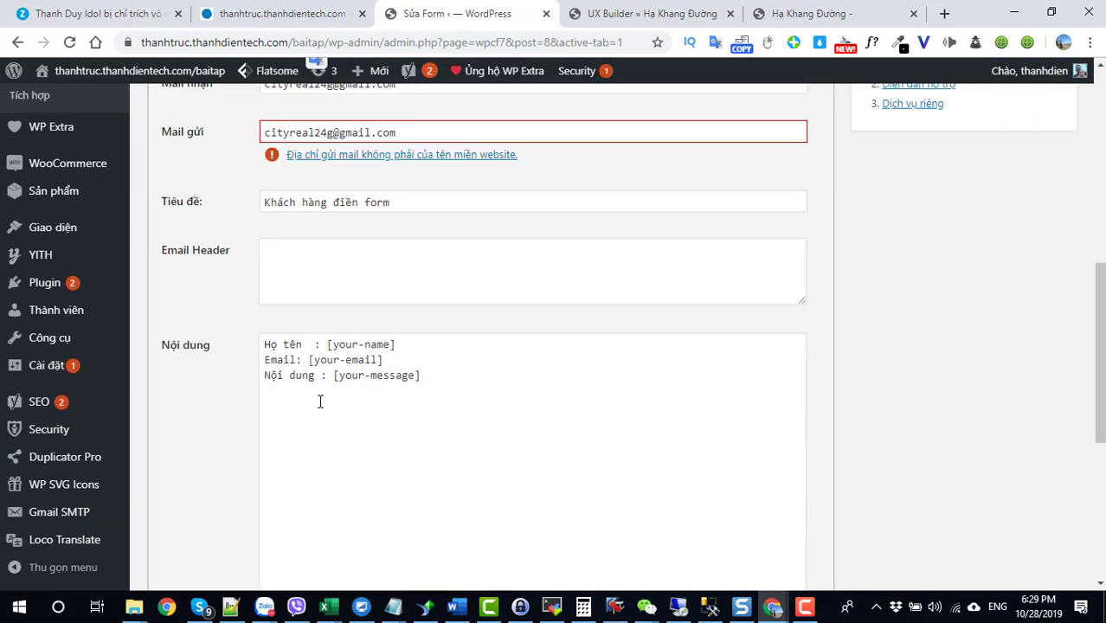
{"action": "left_click", "coordinate": [397, 358]}
{"action": "key", "text": "Return"}
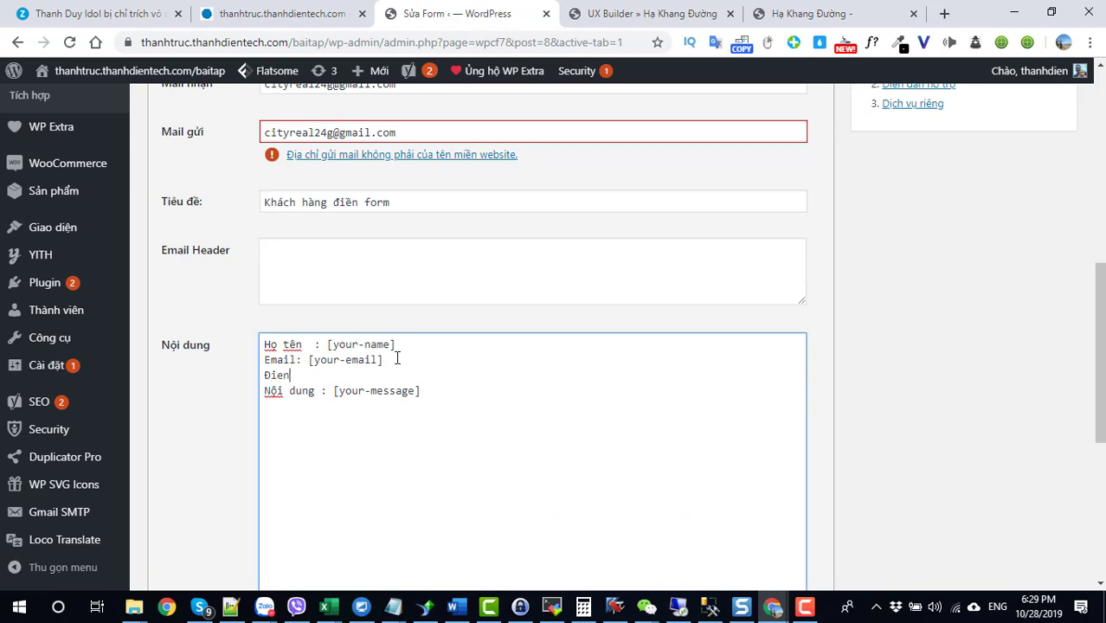
{"action": "type", "text": "Điện thoại : [phone]"}
{"action": "scroll", "coordinate": [402, 369], "scroll_direction": "down", "scroll_amount": 5}
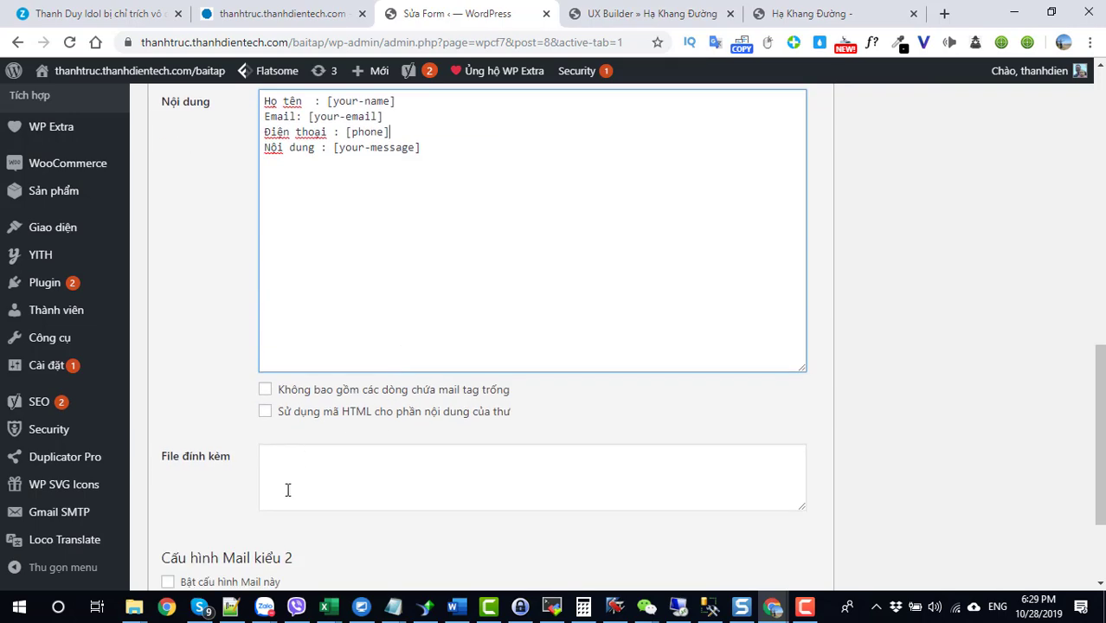
{"action": "left_click", "coordinate": [166, 507]}
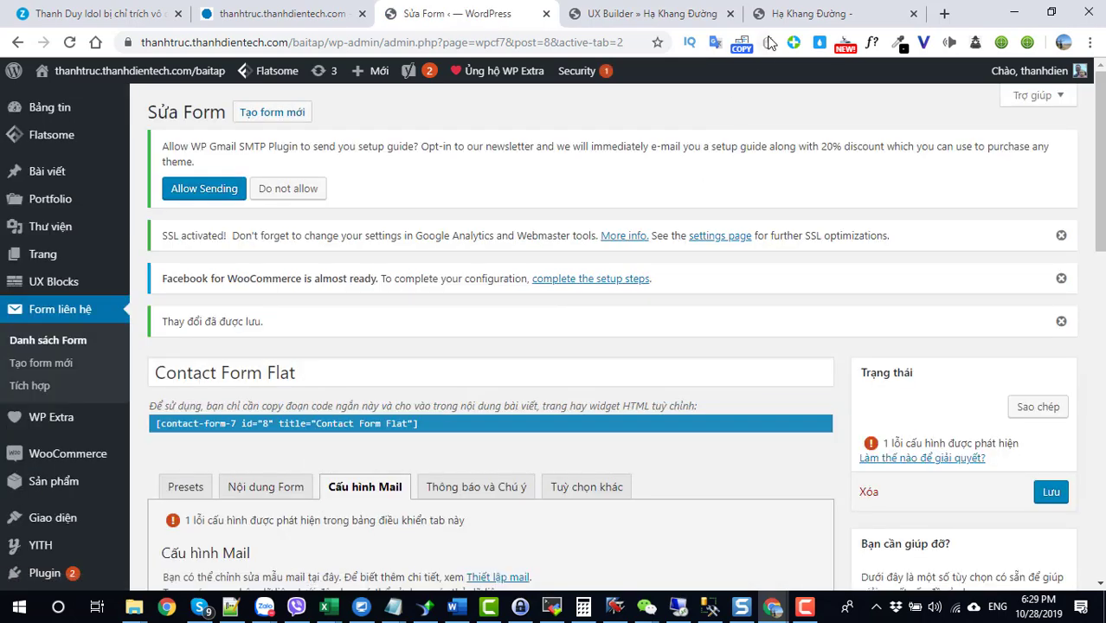
Step: Reload the landing page and try the new phone field, then type 'test' in the email field
{"action": "left_click", "coordinate": [813, 13]}
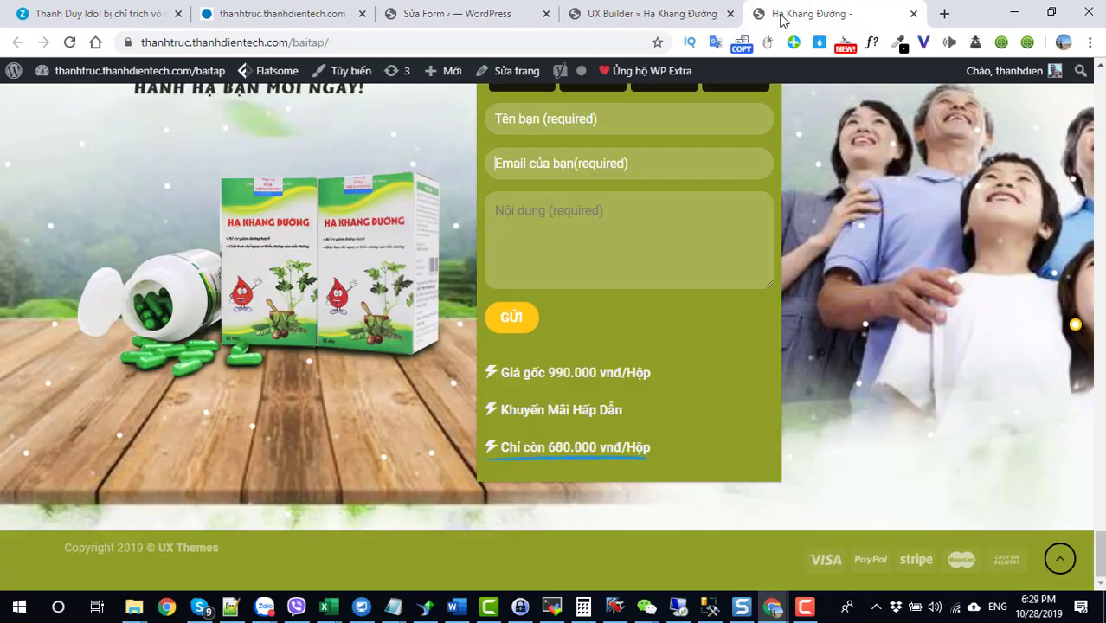
{"action": "left_click", "coordinate": [69, 42]}
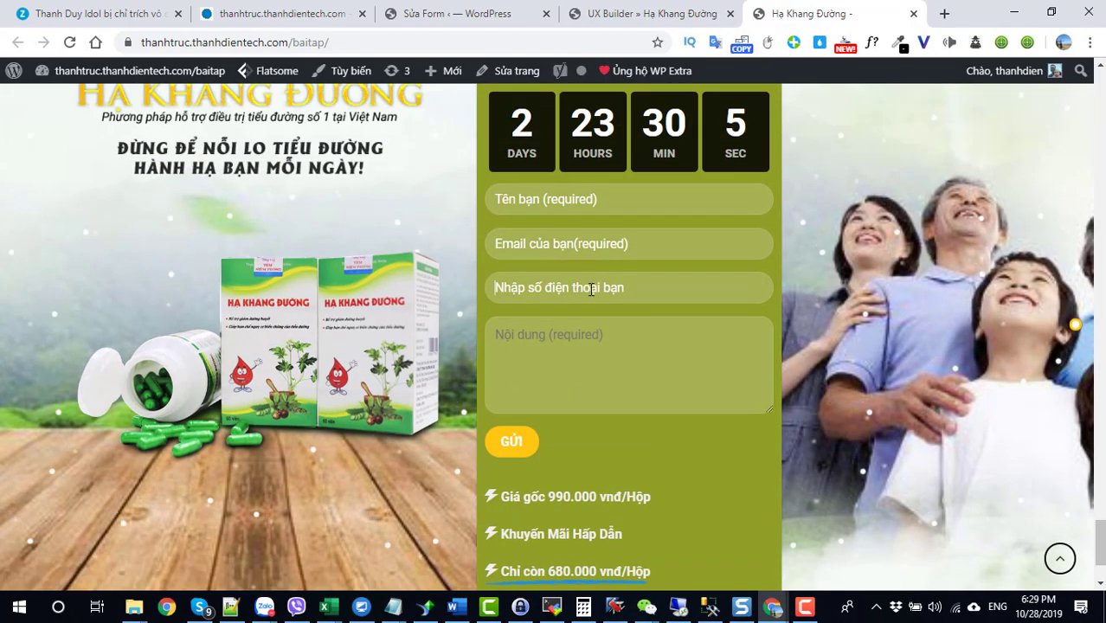
{"action": "left_click", "coordinate": [591, 289]}
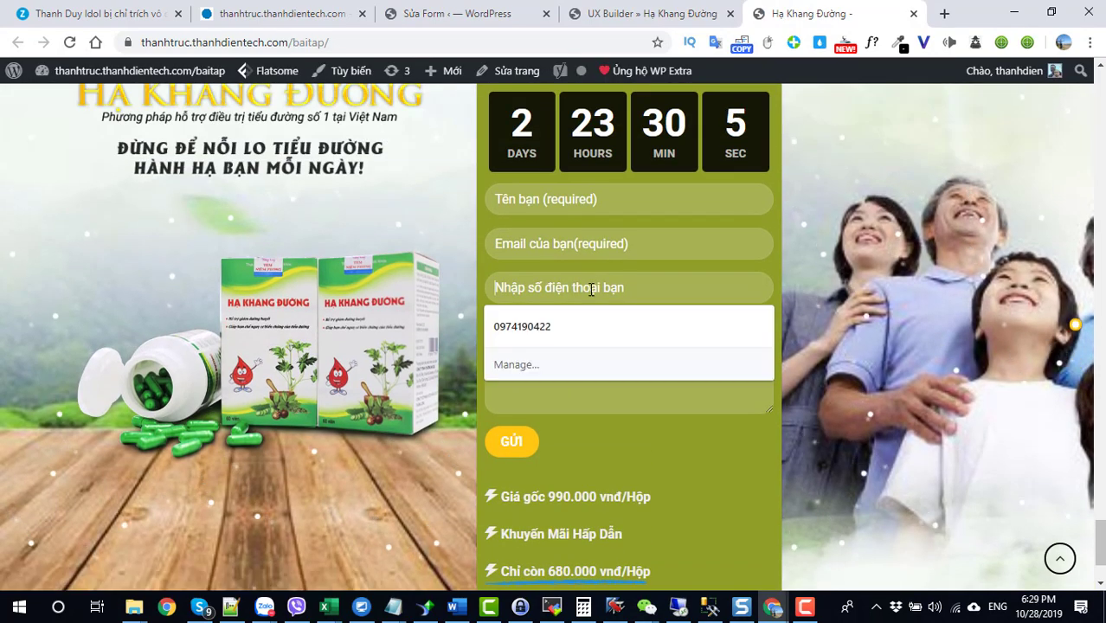
{"action": "left_click", "coordinate": [575, 230]}
{"action": "type", "text": "test"}
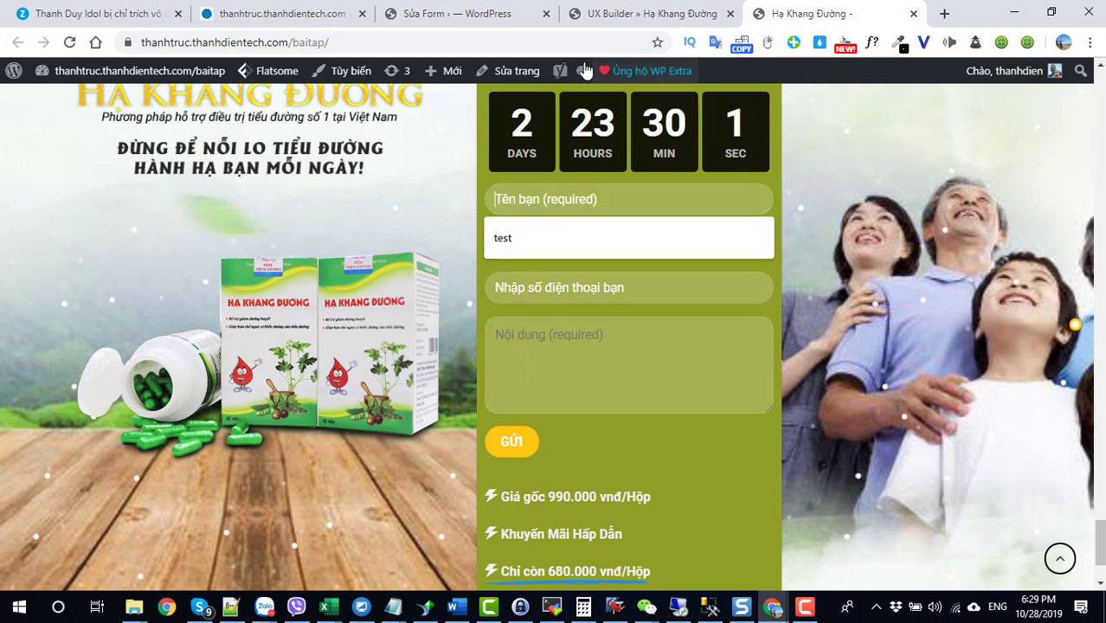
Step: Replace the Mail nhận recipient with the suggested Gmail address and save the form
{"action": "left_click", "coordinate": [474, 14]}
{"action": "scroll", "coordinate": [422, 304], "scroll_direction": "down", "scroll_amount": 6}
{"action": "left_click_drag", "start_coordinate": [397, 327], "coordinate": [333, 328]}
{"action": "left_click_drag", "start_coordinate": [256, 333], "coordinate": [254, 335]}
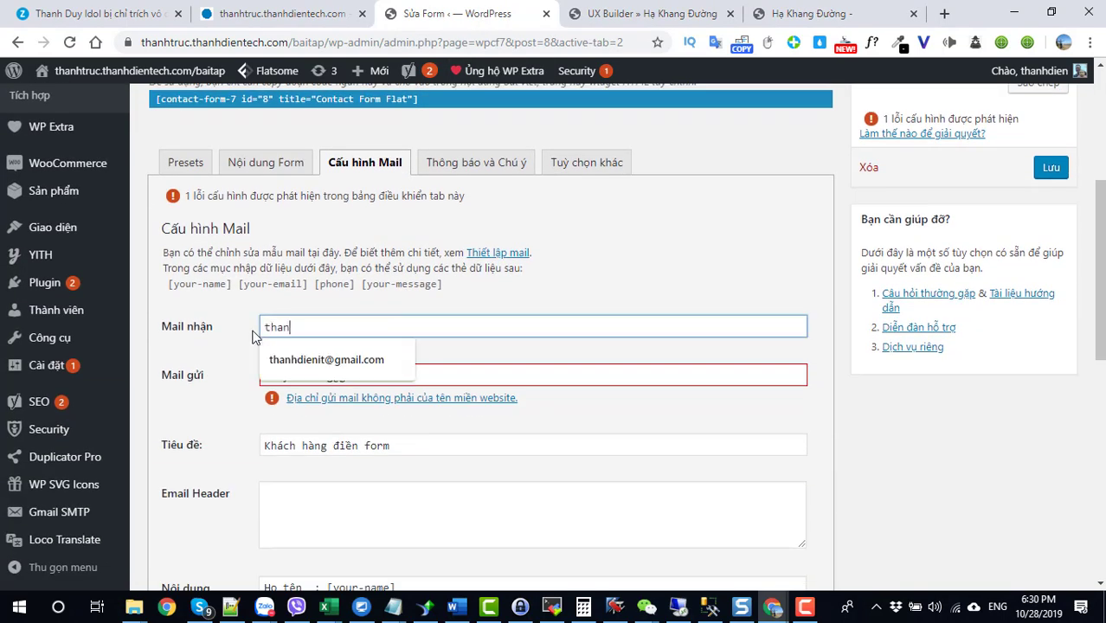
{"action": "left_click", "coordinate": [338, 361]}
{"action": "left_click", "coordinate": [1049, 167]}
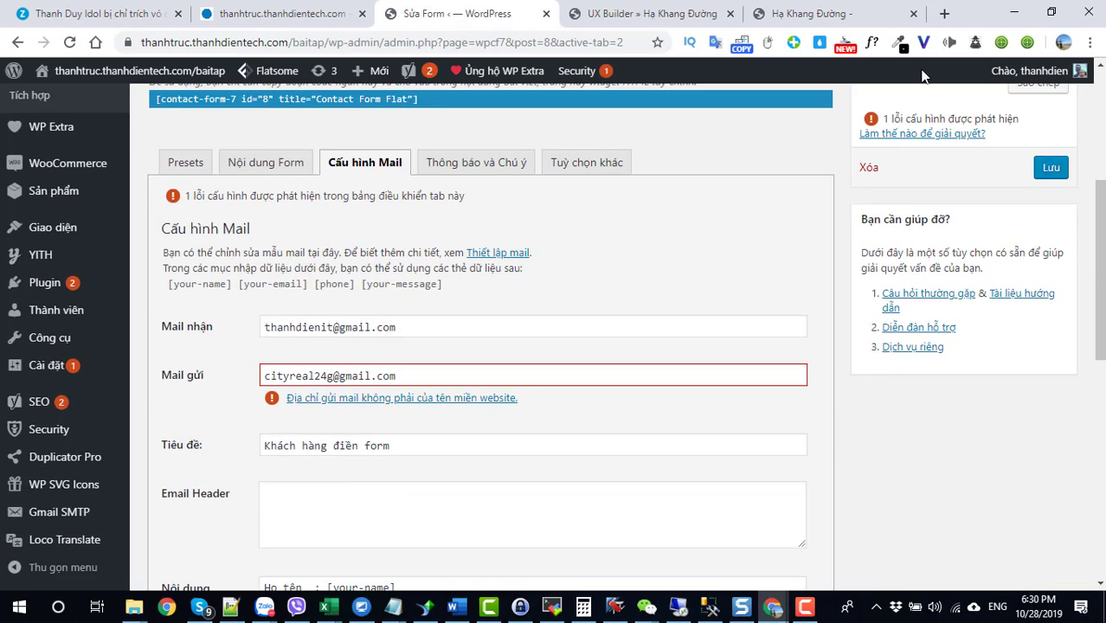
{"action": "left_click", "coordinate": [781, 15]}
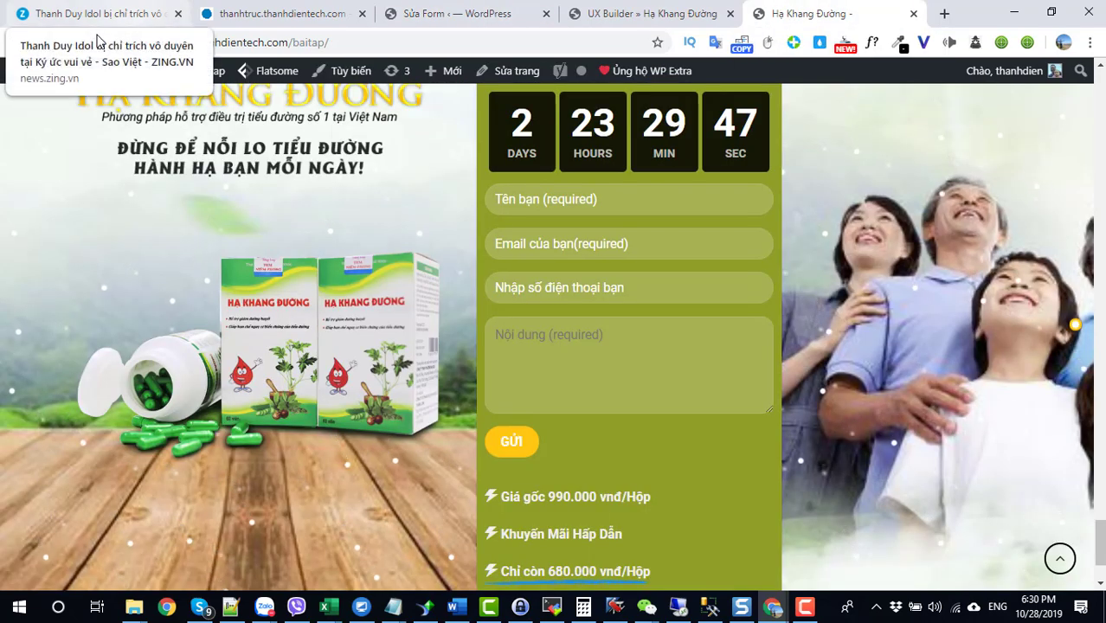
Step: Submit a test entry with a name, email, phone number and message 'DEMO TEST'
{"action": "left_click", "coordinate": [68, 44]}
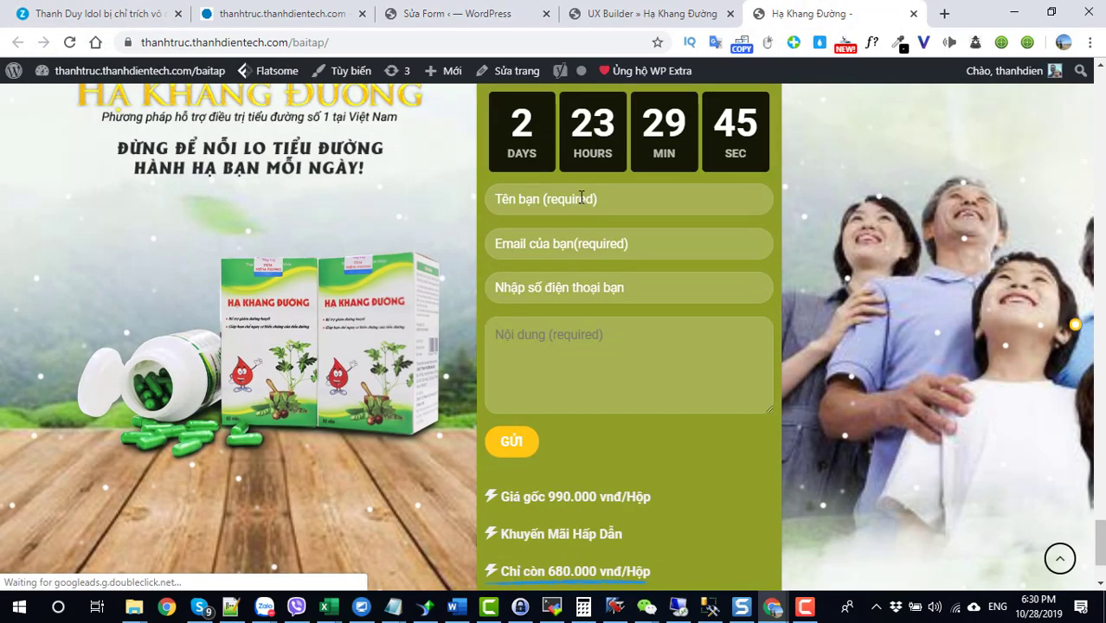
{"action": "left_click", "coordinate": [554, 200]}
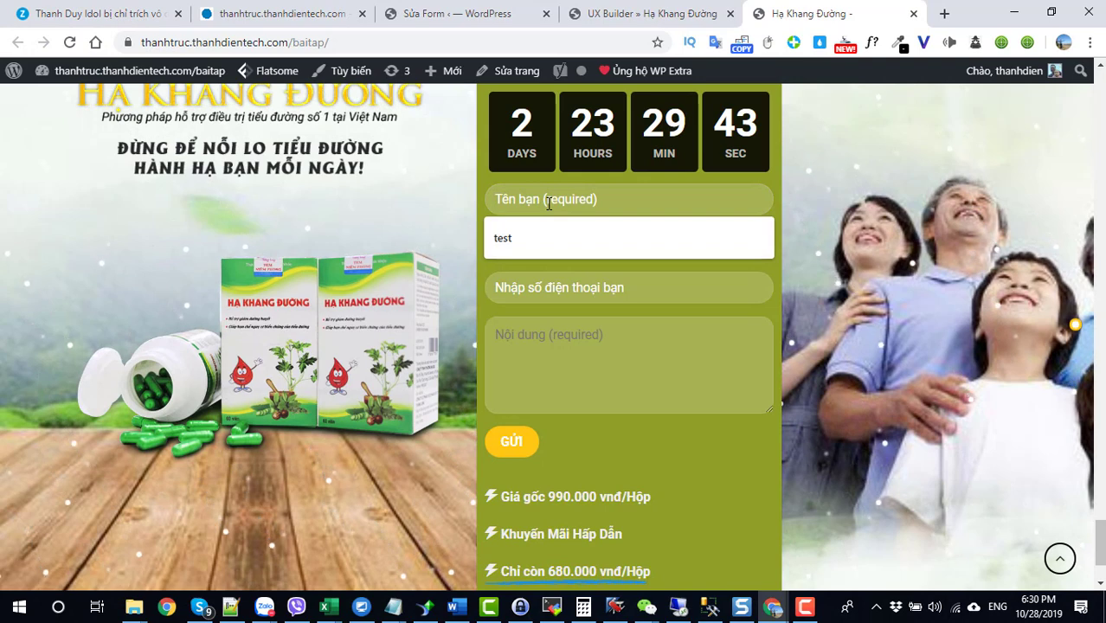
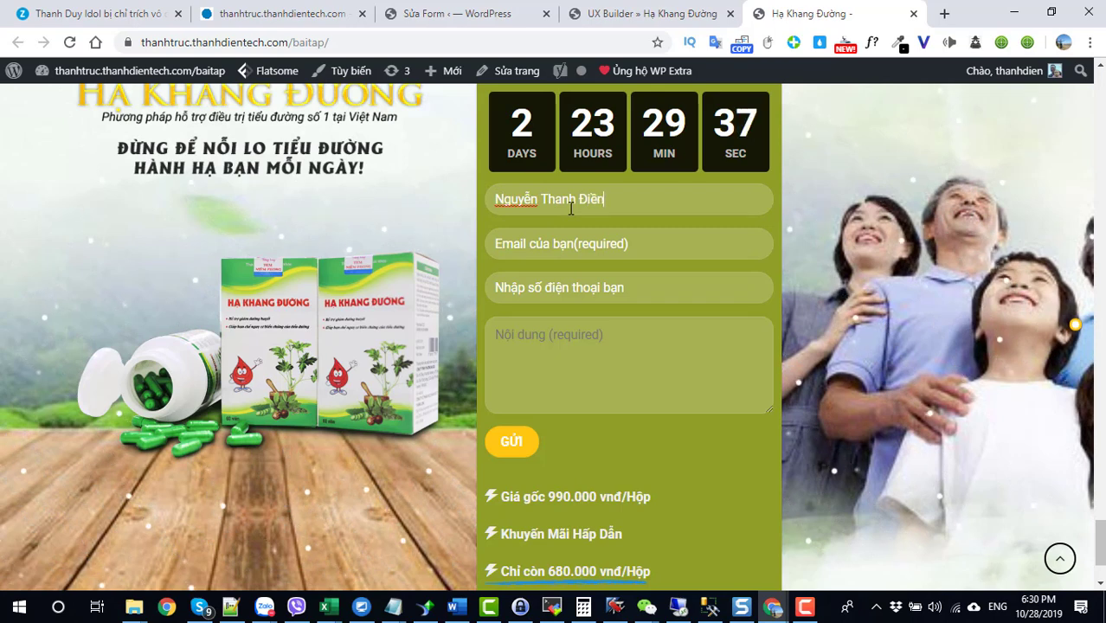
{"action": "key", "text": "Tab"}
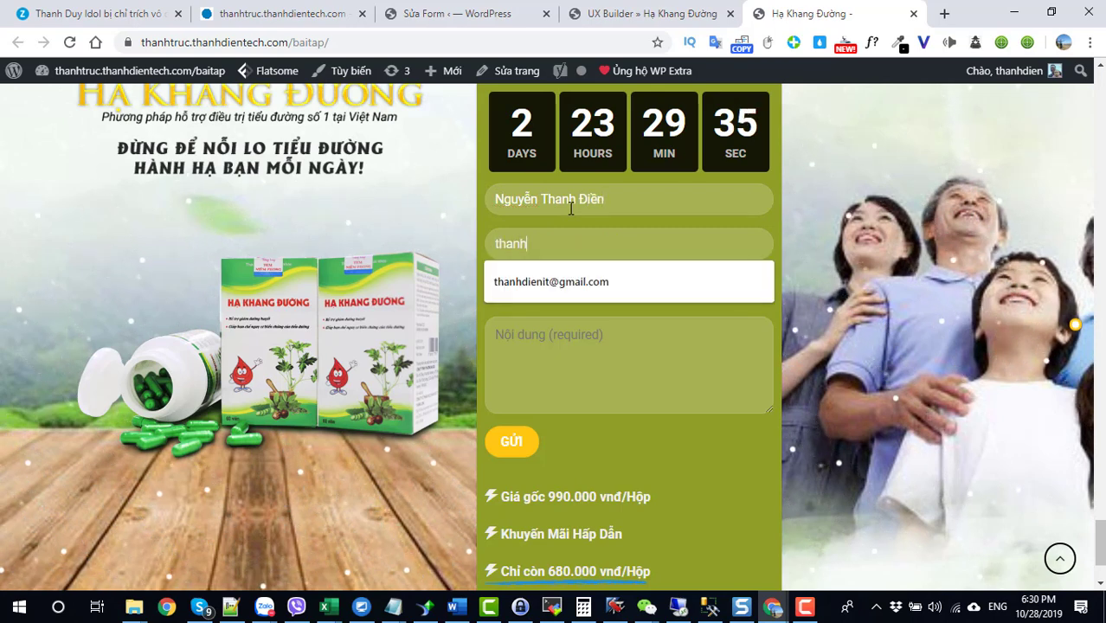
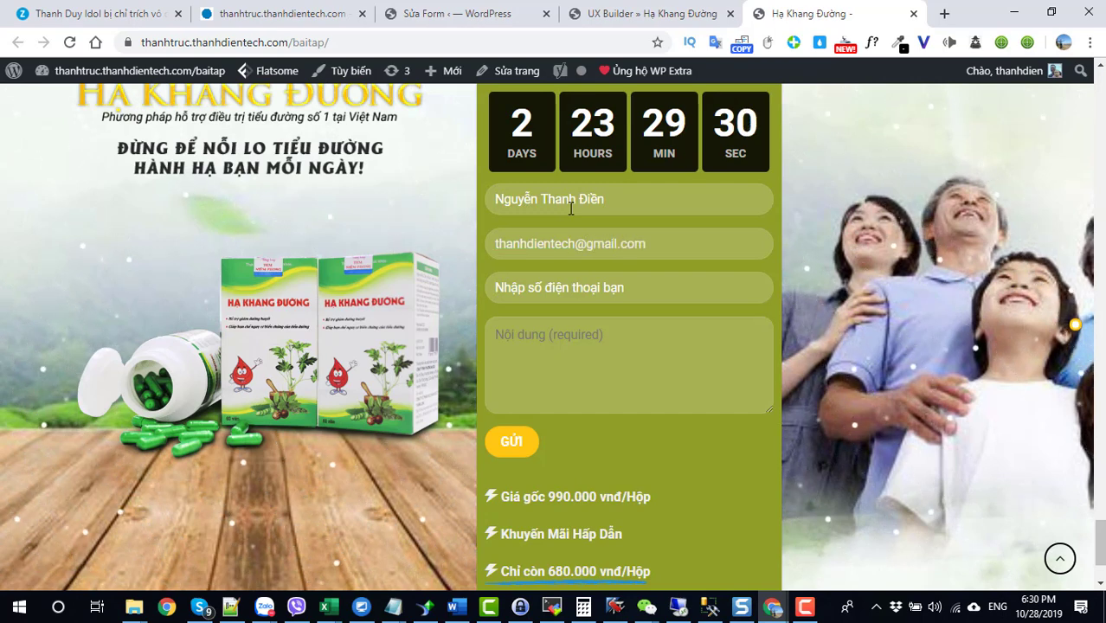
{"action": "key", "text": "Tab"}
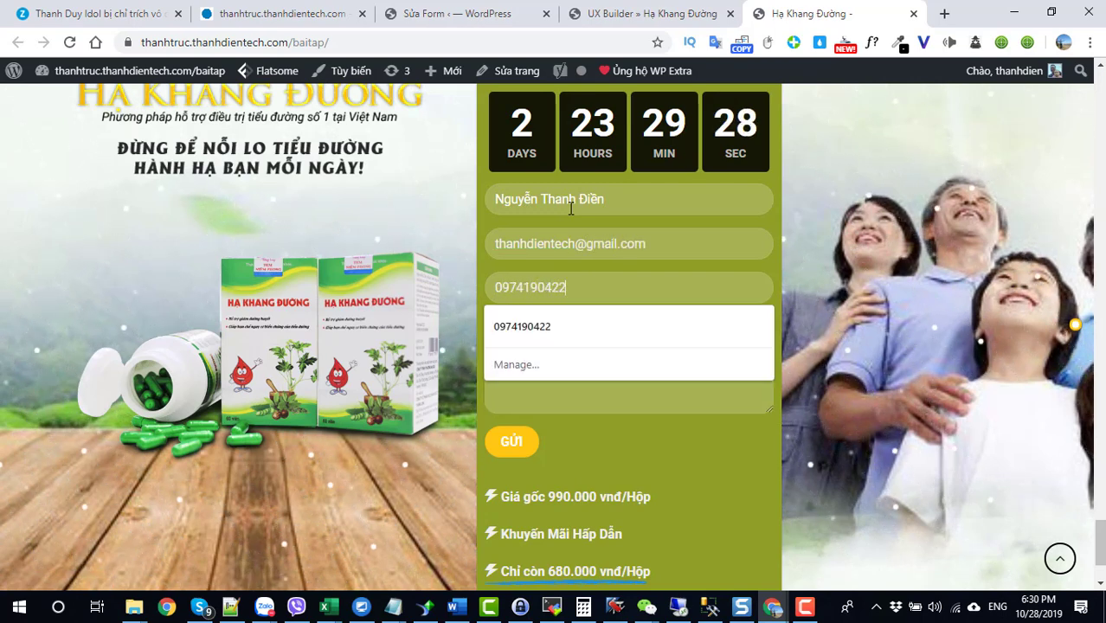
{"action": "key", "text": "Tab"}
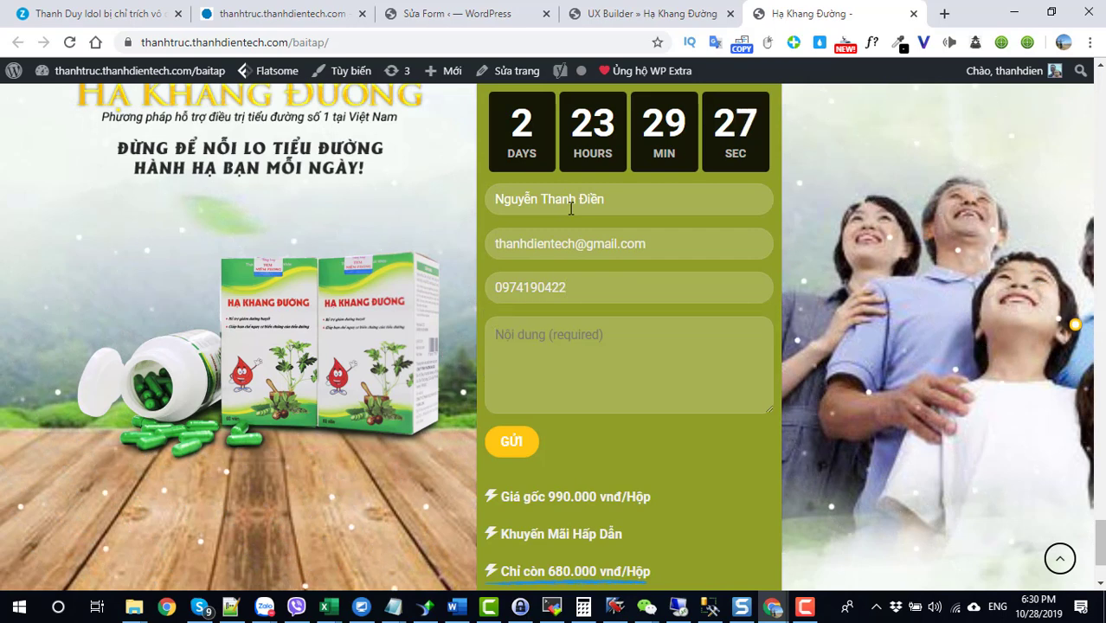
{"action": "type", "text": "DEMO TEST"}
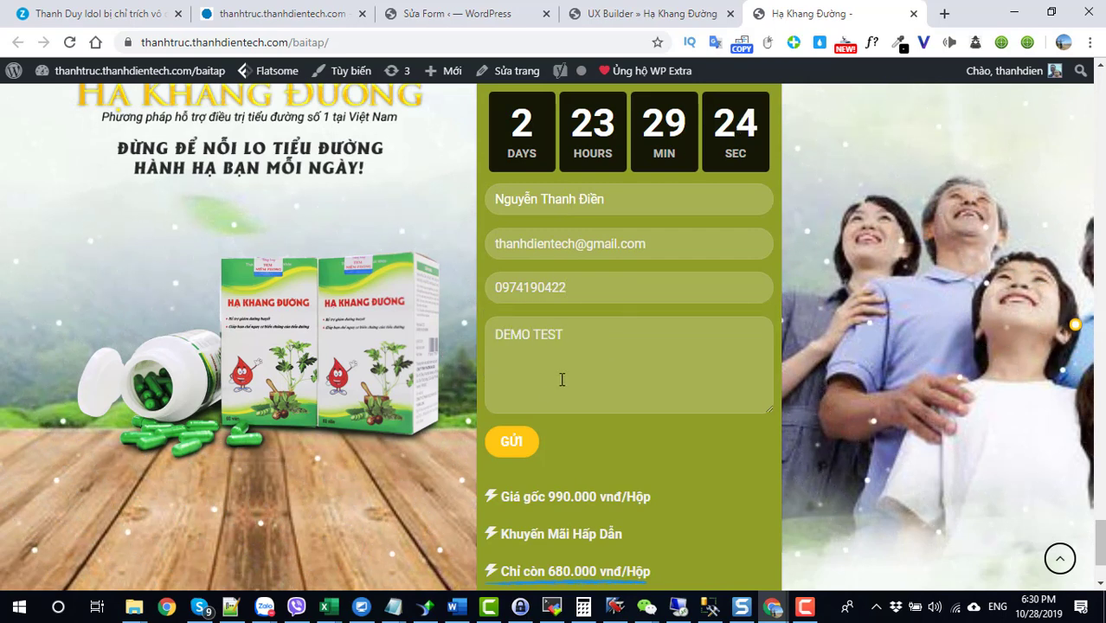
{"action": "left_click", "coordinate": [510, 443]}
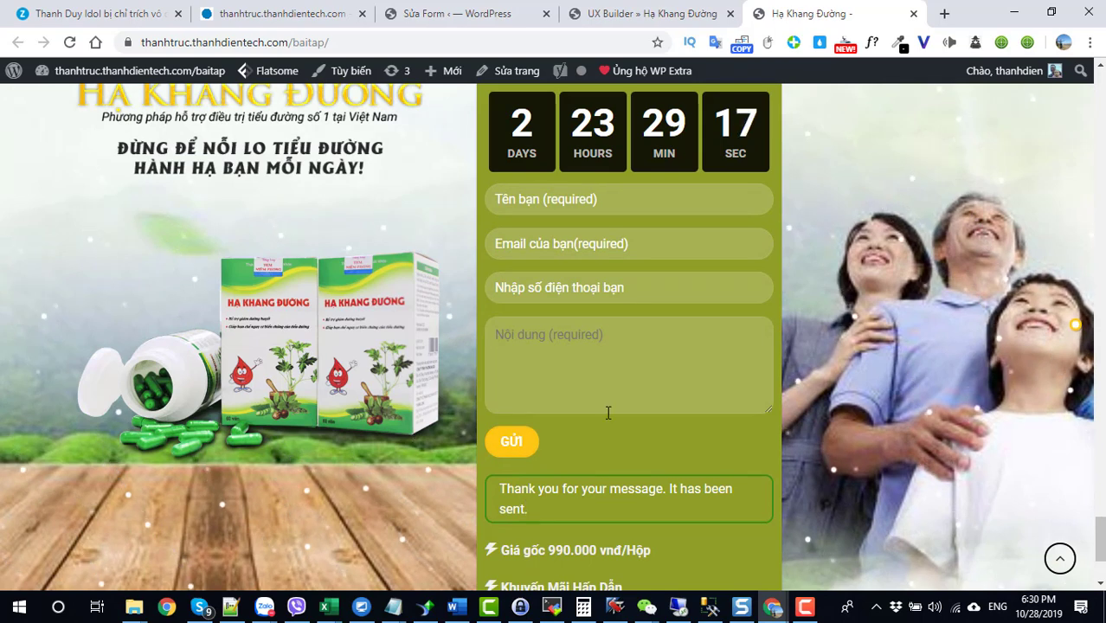
{"action": "left_click", "coordinate": [945, 14]}
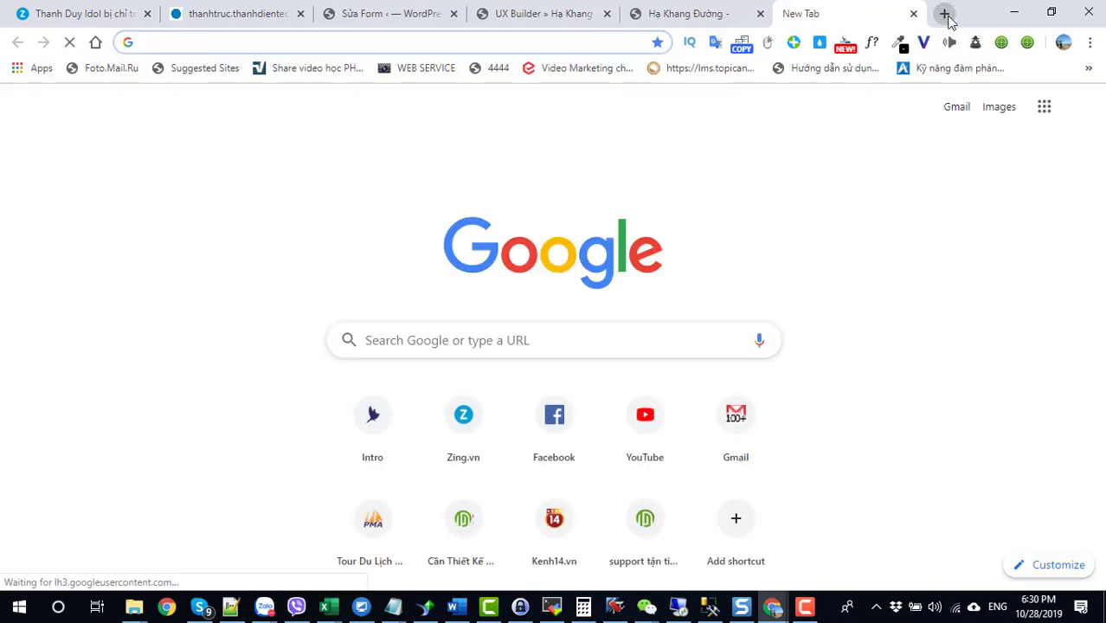
Step: Open Gmail and view the Test EMAIL conversation, then go back to the inbox
{"action": "type", "text": "GMA"}
{"action": "key", "text": "Return"}
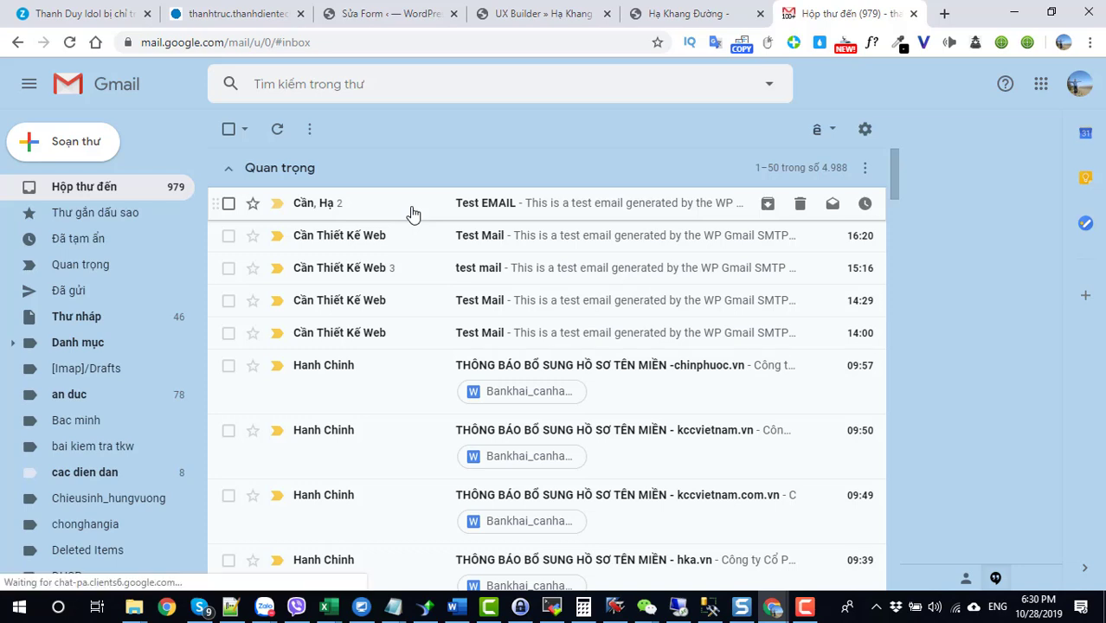
{"action": "left_click", "coordinate": [412, 213]}
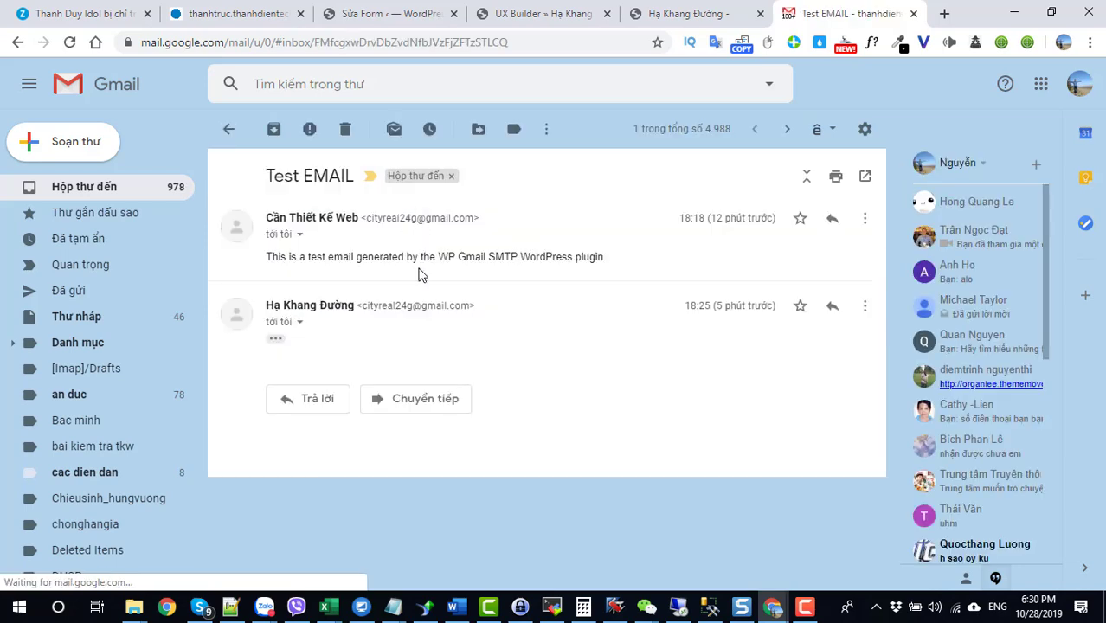
{"action": "left_click", "coordinate": [275, 341]}
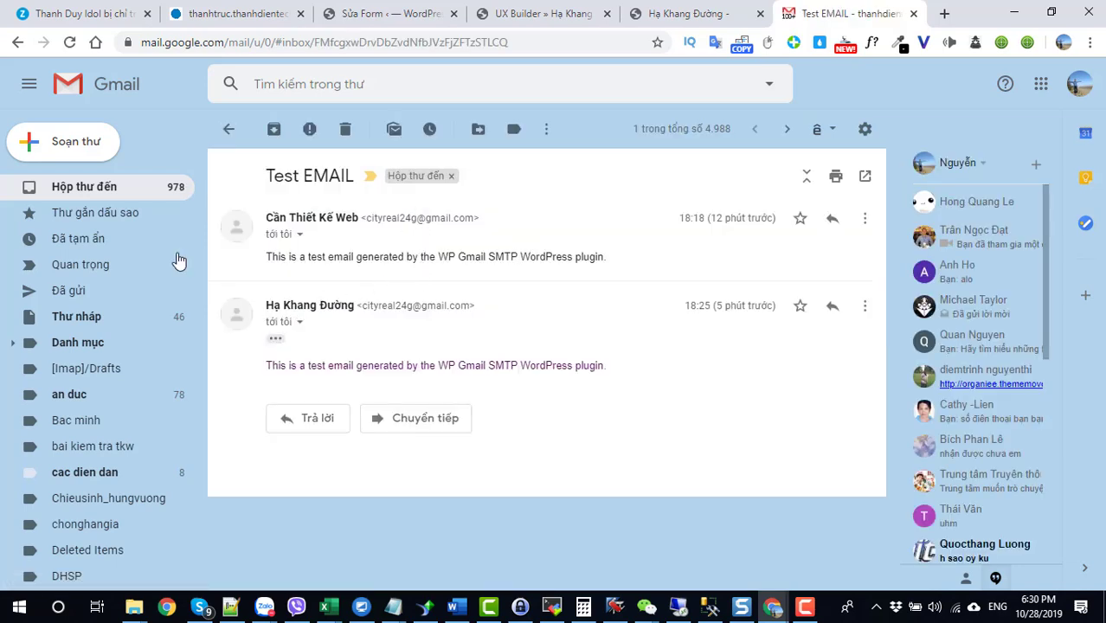
{"action": "left_click", "coordinate": [113, 195]}
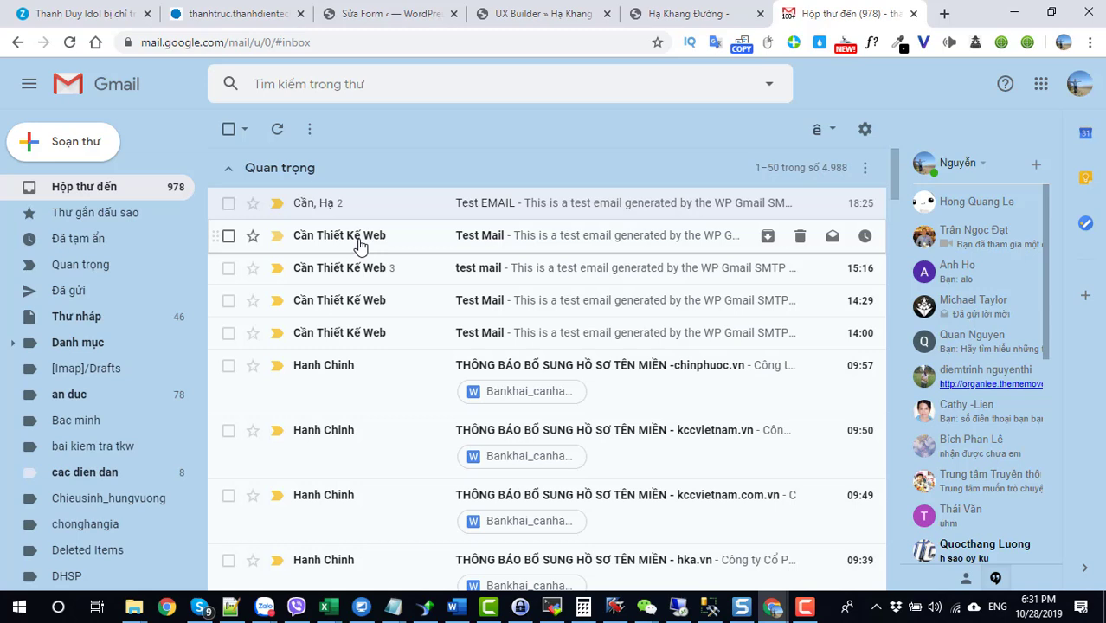
Step: Refresh Gmail, reopen Test EMAIL and copy the latest message's sender address
{"action": "left_click", "coordinate": [70, 42]}
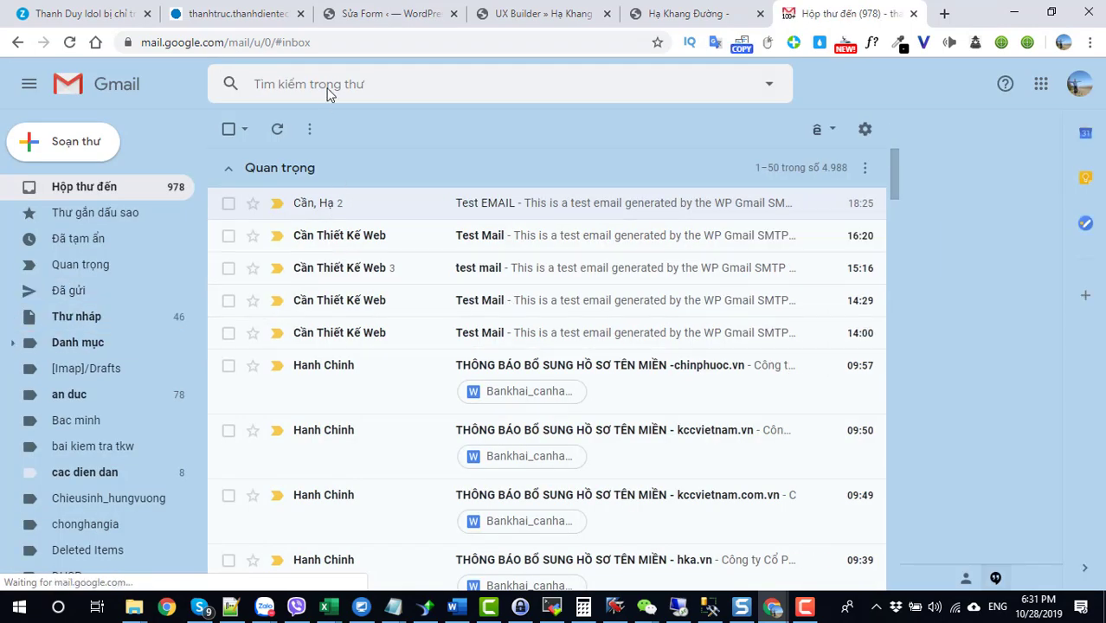
{"action": "left_click", "coordinate": [329, 211]}
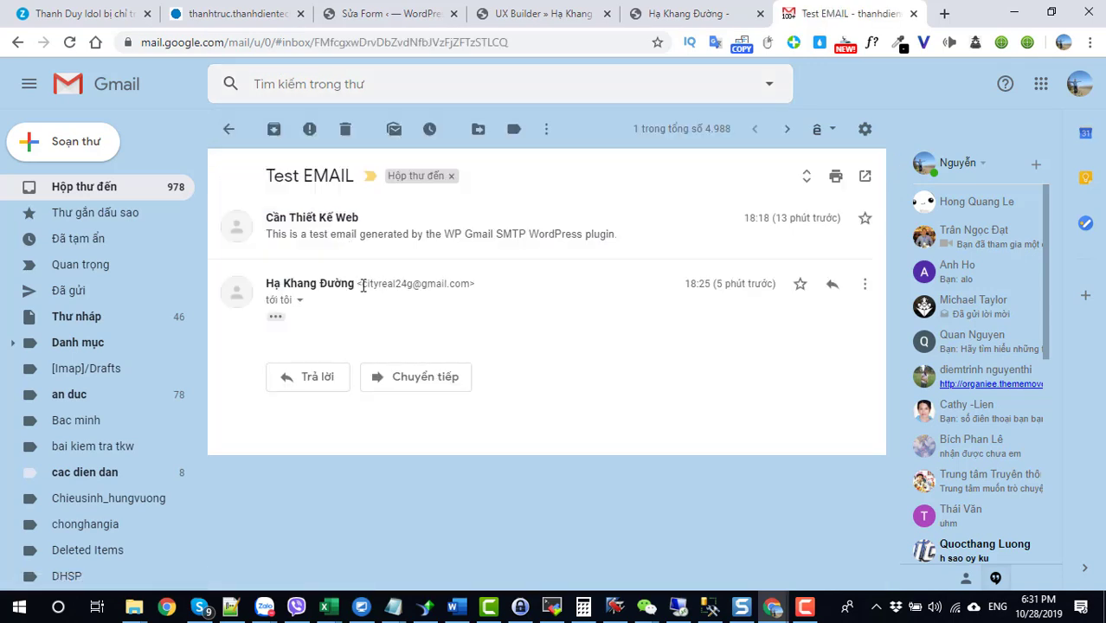
{"action": "left_click", "coordinate": [275, 316]}
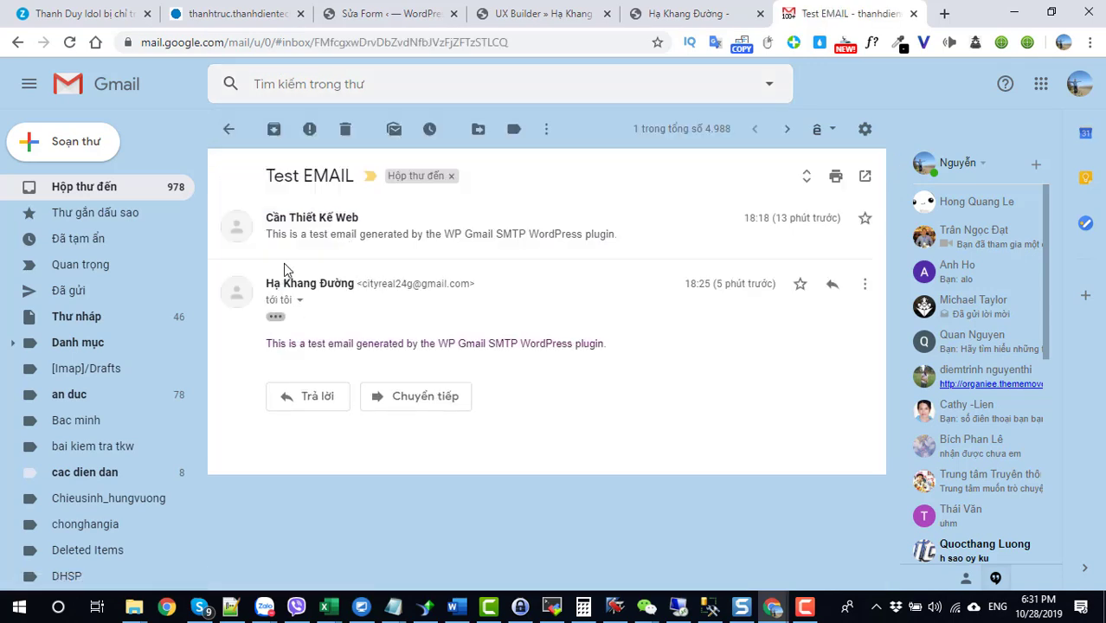
{"action": "left_click_drag", "start_coordinate": [363, 287], "coordinate": [466, 288]}
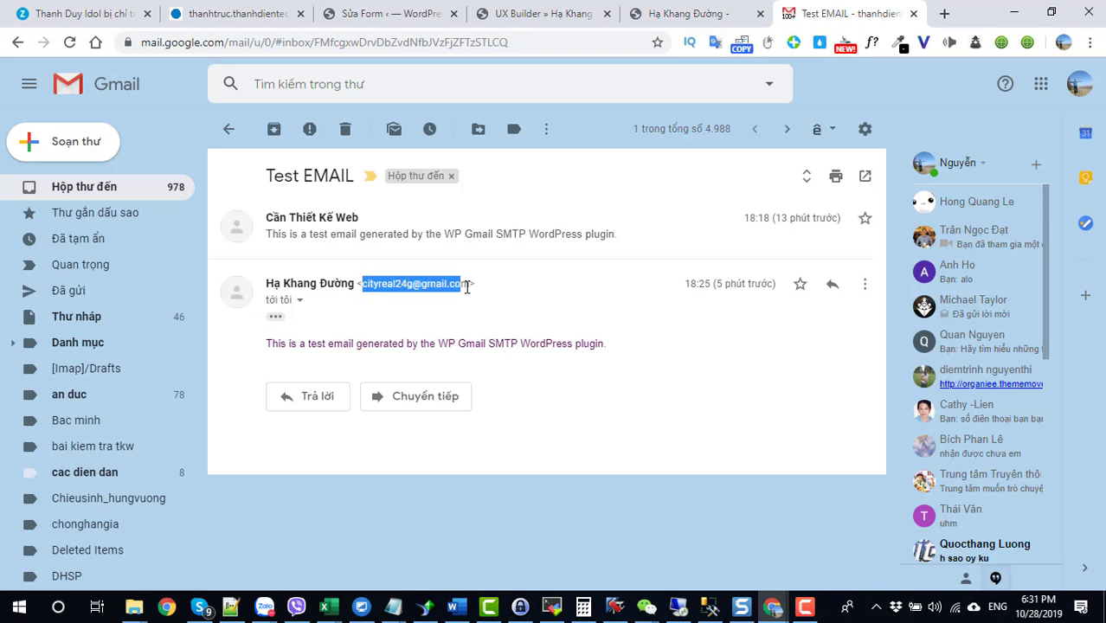
{"action": "left_click", "coordinate": [467, 300]}
Step: Search Gmail for that sender and open the Test EMAIL thread, expanding its second message
{"action": "left_click", "coordinate": [280, 84]}
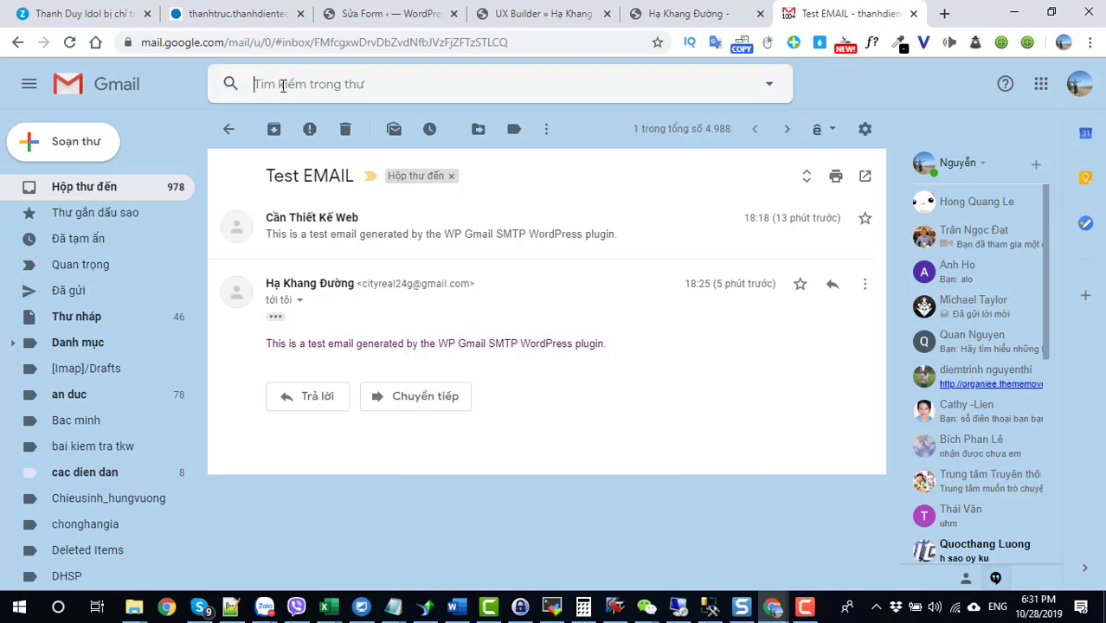
{"action": "key", "text": "ctrl+v"}
{"action": "key", "text": "Return"}
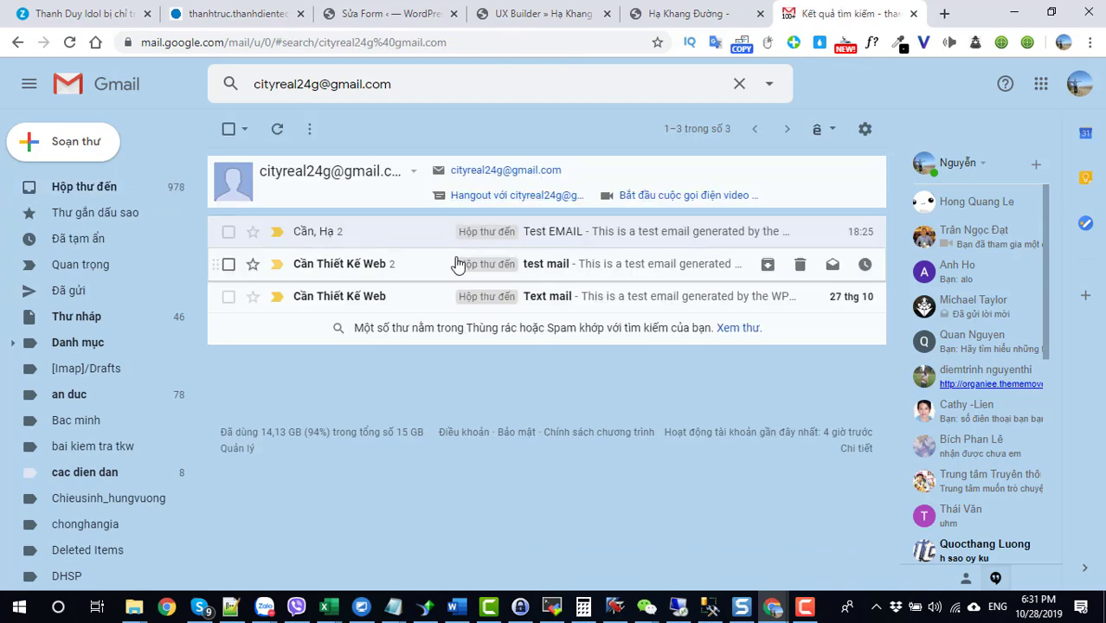
{"action": "left_click", "coordinate": [319, 240]}
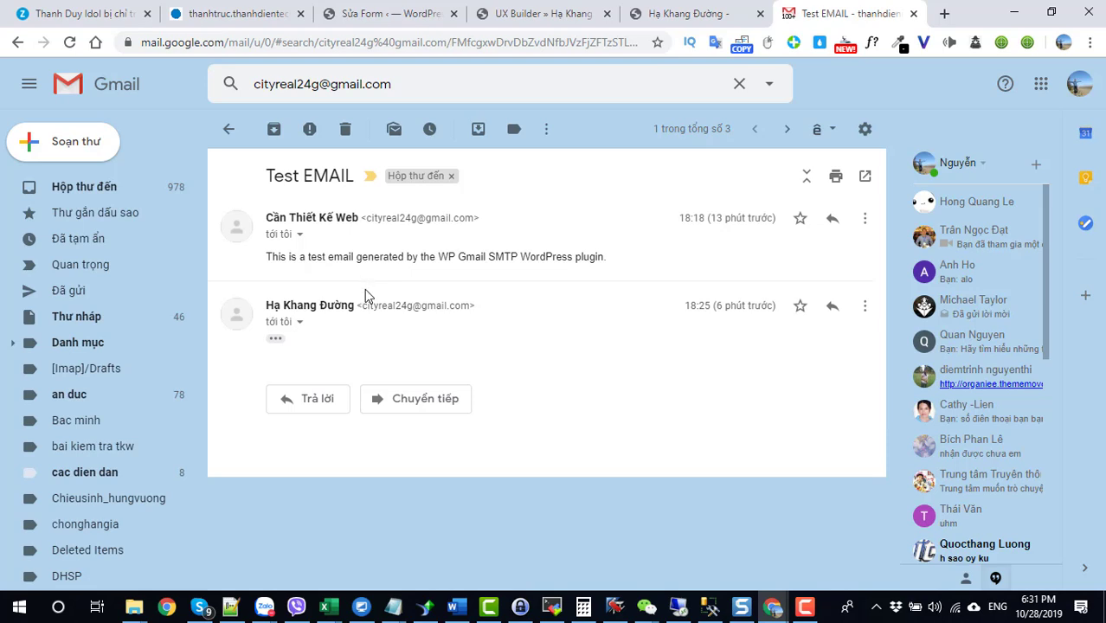
{"action": "left_click", "coordinate": [277, 339]}
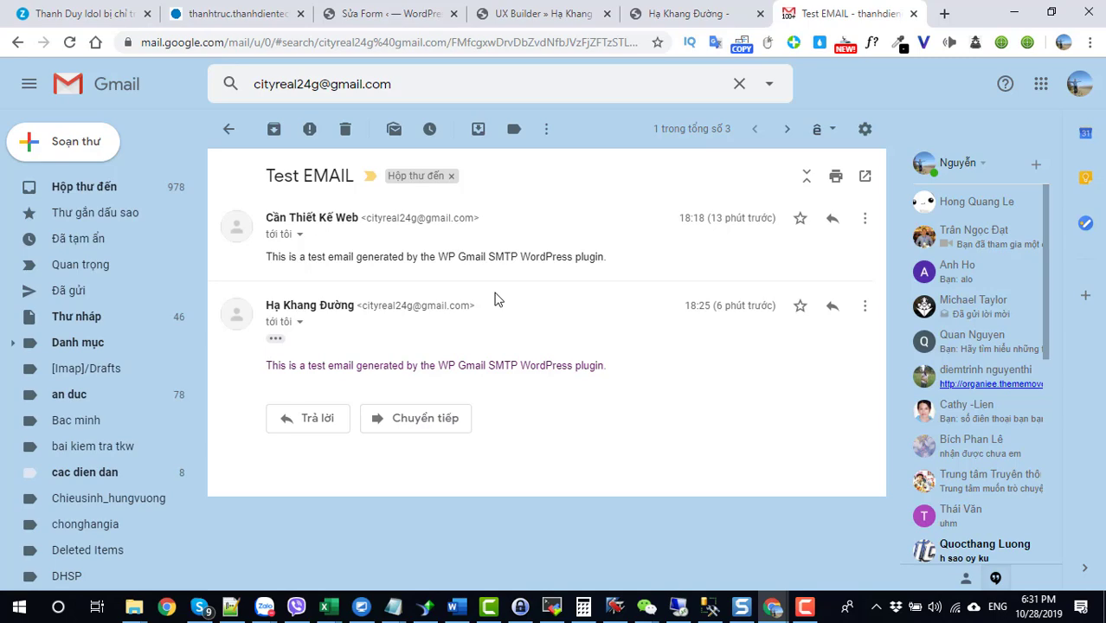
{"action": "left_click", "coordinate": [83, 192]}
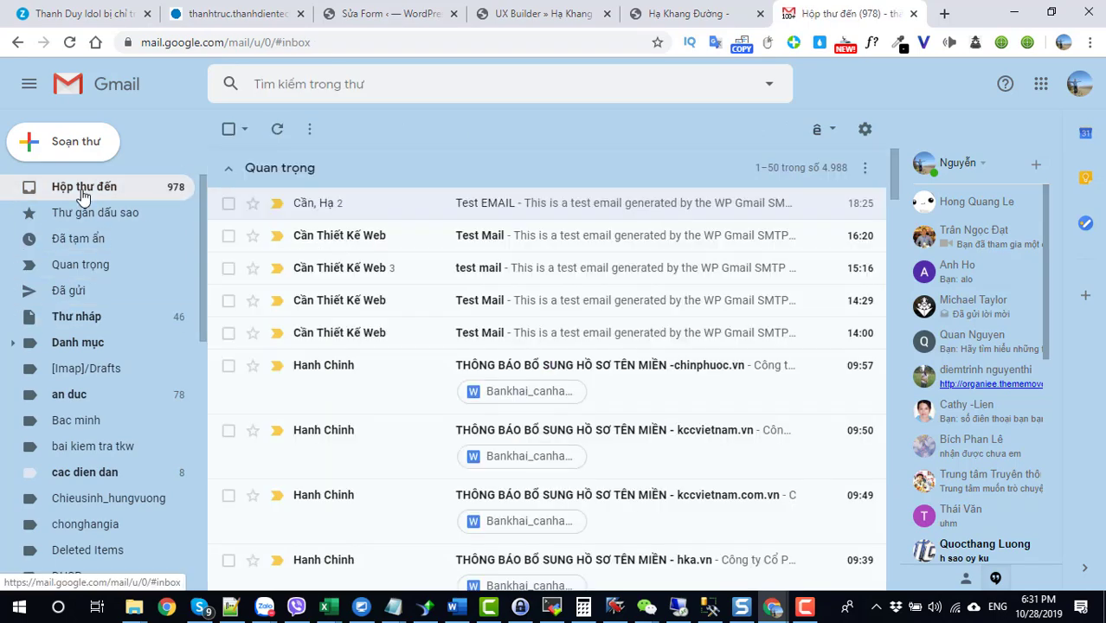
{"action": "left_click", "coordinate": [336, 238]}
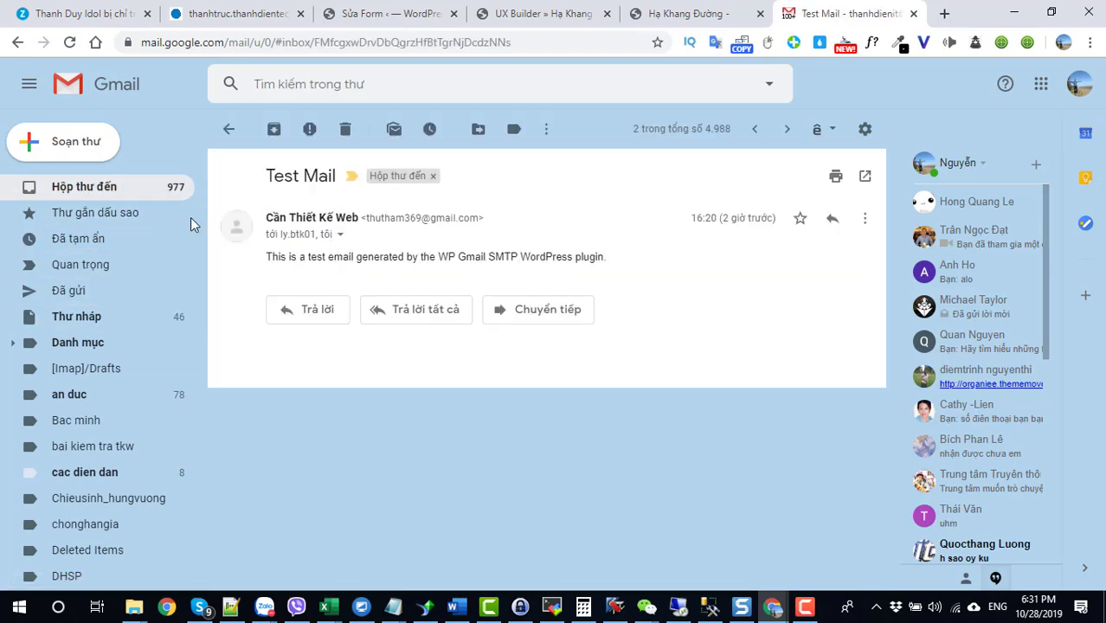
{"action": "left_click", "coordinate": [91, 192]}
{"action": "scroll", "coordinate": [425, 412], "scroll_direction": "down", "scroll_amount": 3}
{"action": "scroll", "coordinate": [425, 412], "scroll_direction": "up", "scroll_amount": 1}
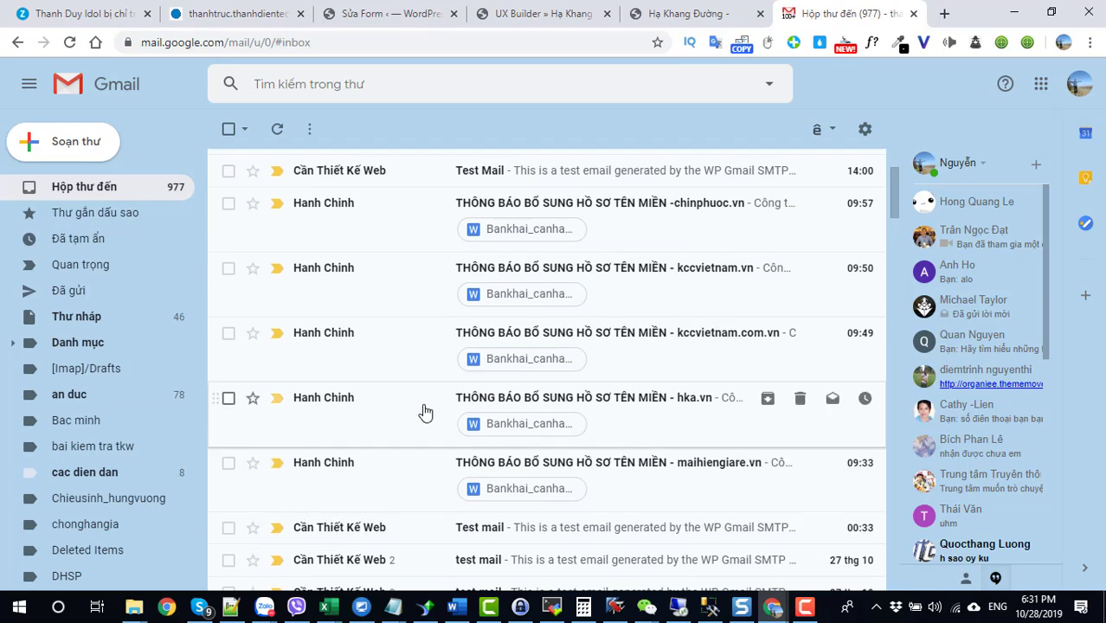
{"action": "scroll", "coordinate": [425, 412], "scroll_direction": "up", "scroll_amount": 3}
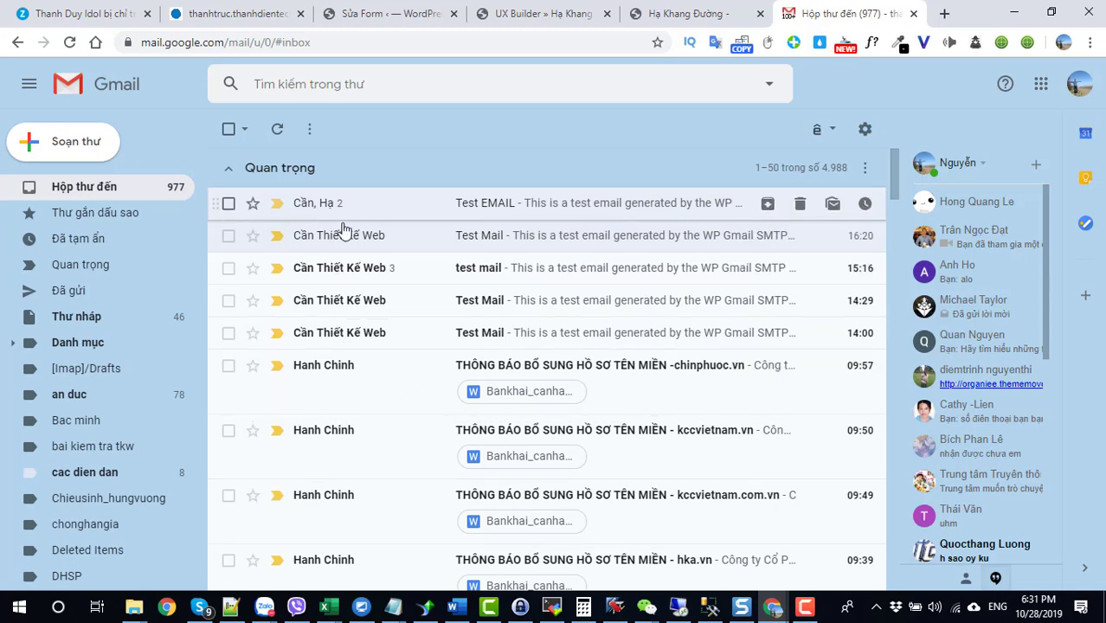
{"action": "left_click", "coordinate": [329, 275]}
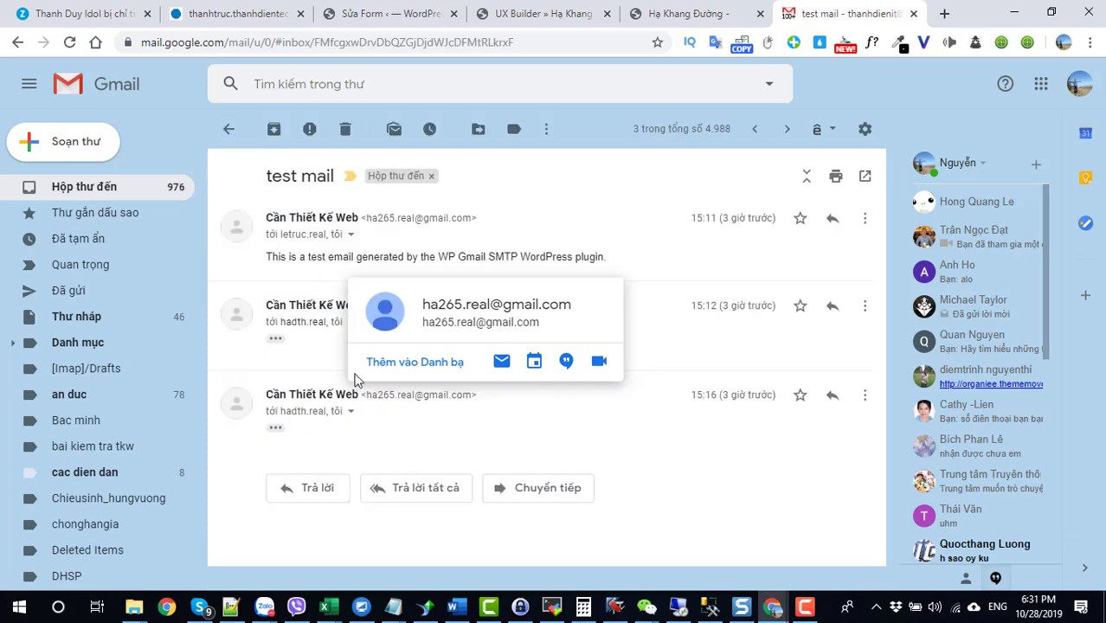
{"action": "left_click", "coordinate": [276, 429]}
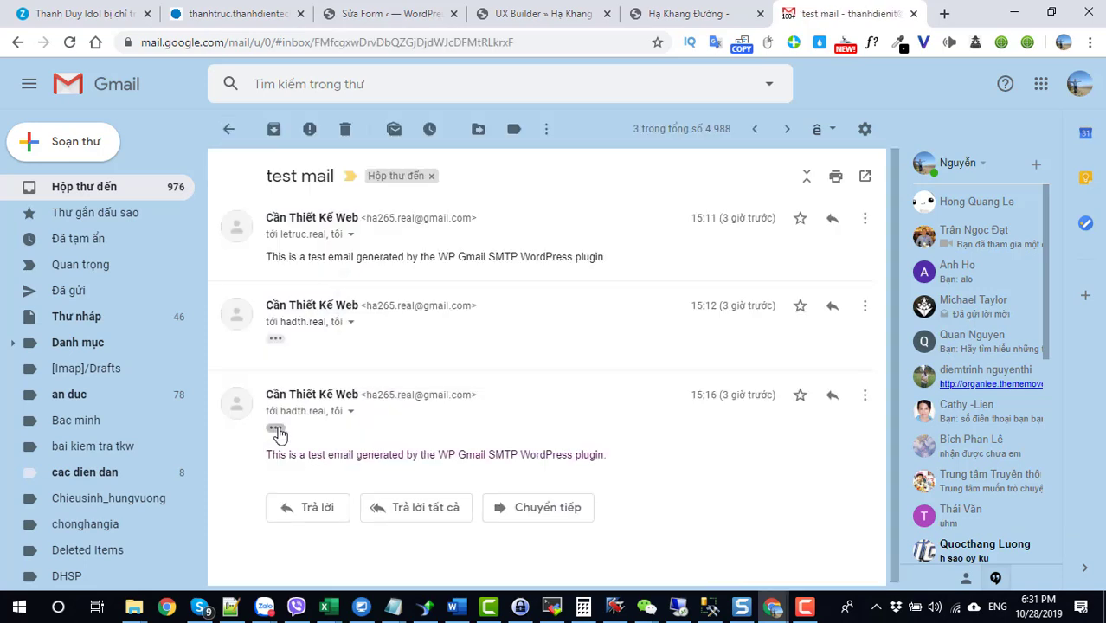
{"action": "left_click", "coordinate": [275, 339]}
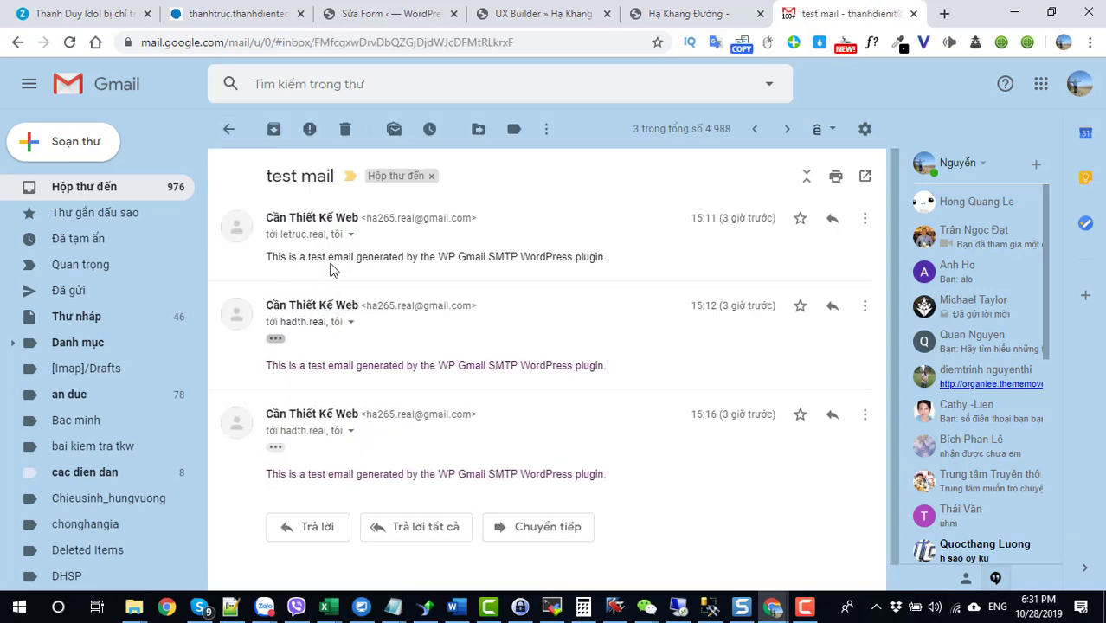
{"action": "left_click", "coordinate": [148, 196]}
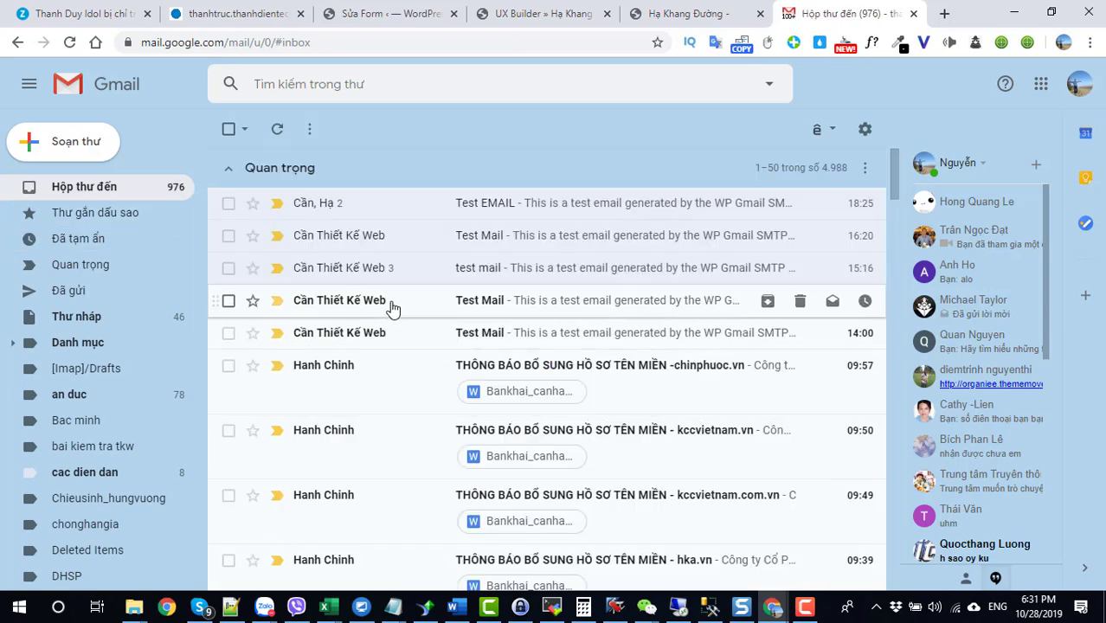
Step: Fill the form's Tên bạn, email and phone fields from saved Chrome autofill suggestions
{"action": "left_click", "coordinate": [681, 19]}
{"action": "left_click", "coordinate": [552, 198]}
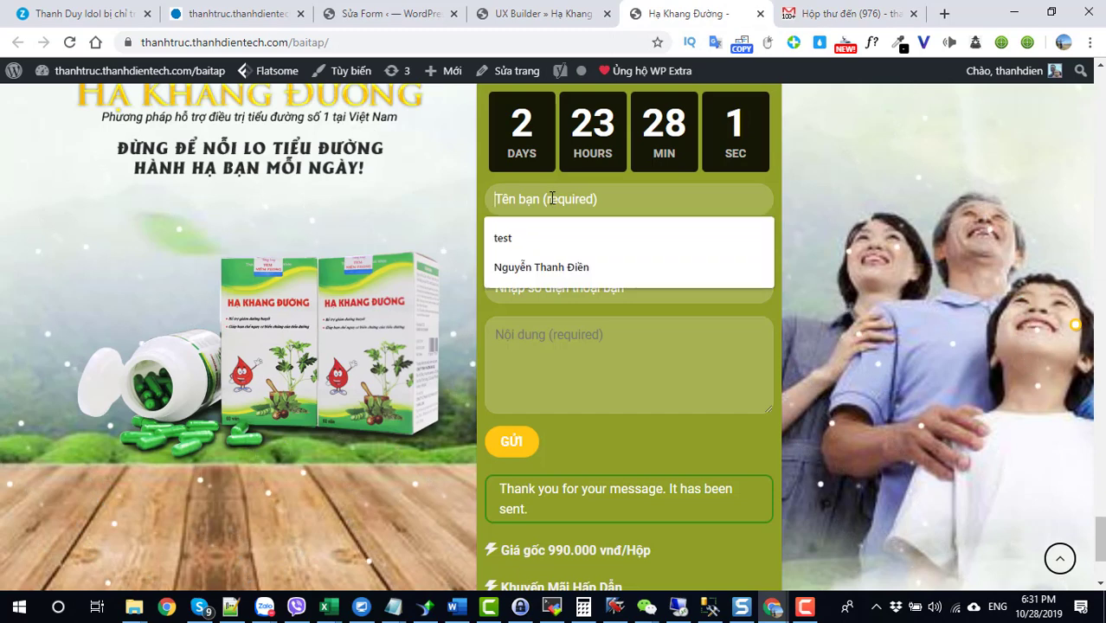
{"action": "left_click", "coordinate": [538, 266]}
{"action": "left_click", "coordinate": [540, 246]}
{"action": "left_click", "coordinate": [547, 283]}
{"action": "left_click", "coordinate": [543, 287]}
{"action": "left_click", "coordinate": [535, 327]}
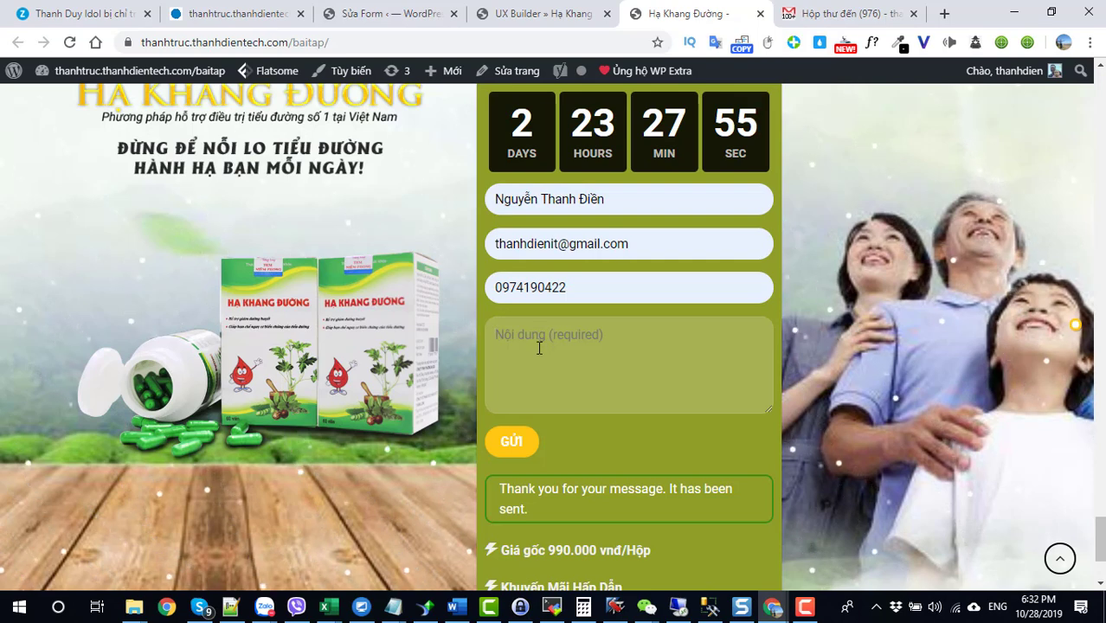
{"action": "left_click", "coordinate": [380, 13]}
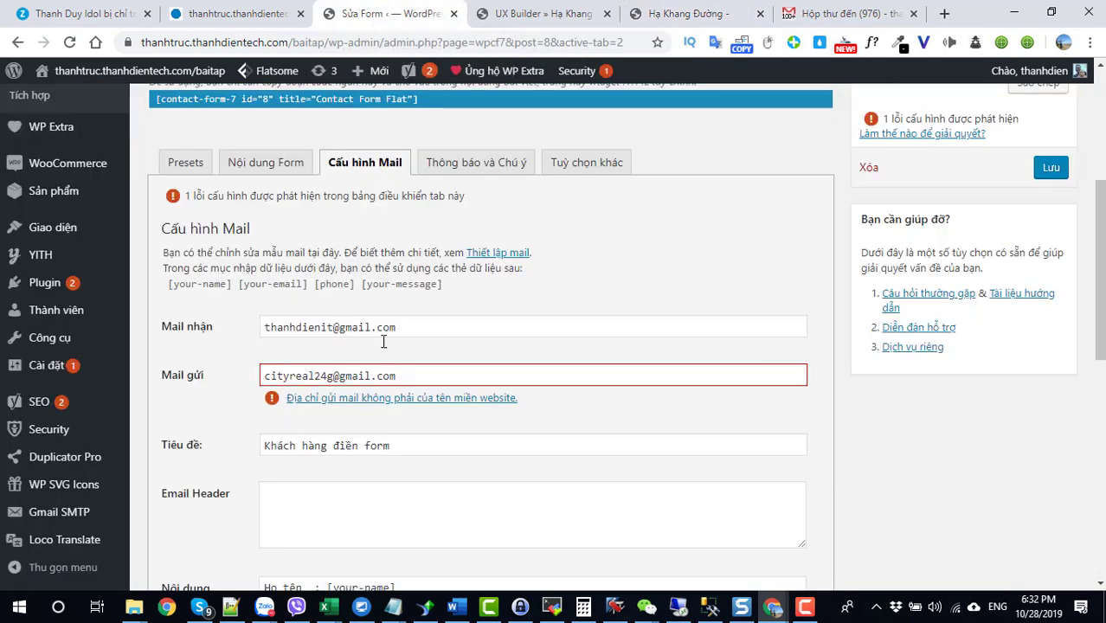
{"action": "scroll", "coordinate": [463, 405], "scroll_direction": "down", "scroll_amount": 1}
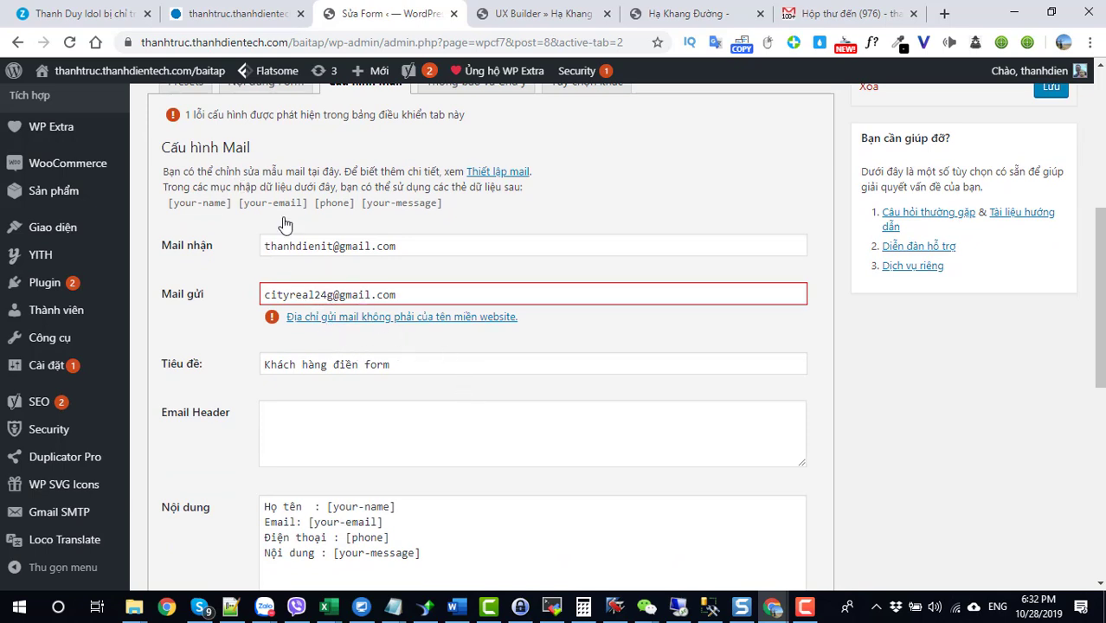
{"action": "left_click_drag", "start_coordinate": [336, 296], "coordinate": [262, 296]}
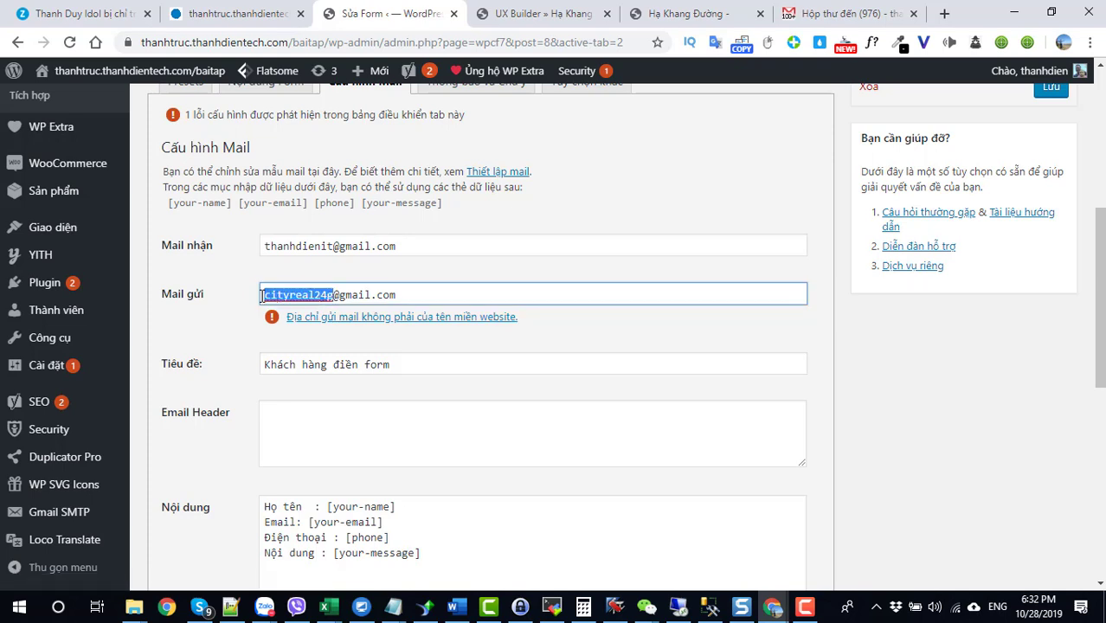
{"action": "left_click", "coordinate": [401, 300]}
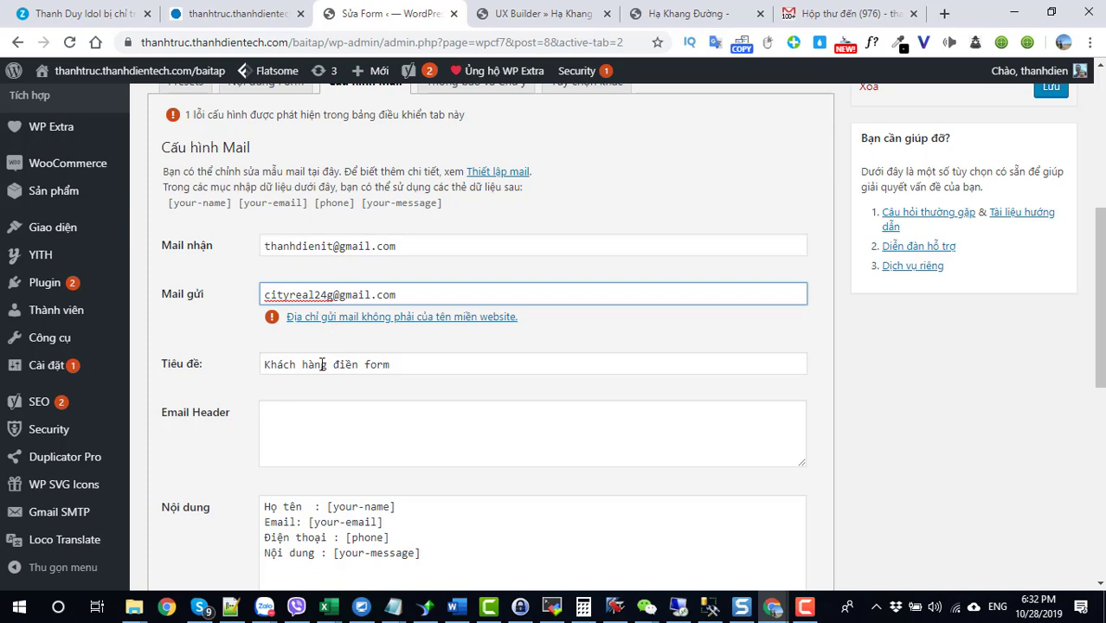
{"action": "left_click", "coordinate": [336, 297]}
{"action": "left_click_drag", "start_coordinate": [409, 295], "coordinate": [223, 313]}
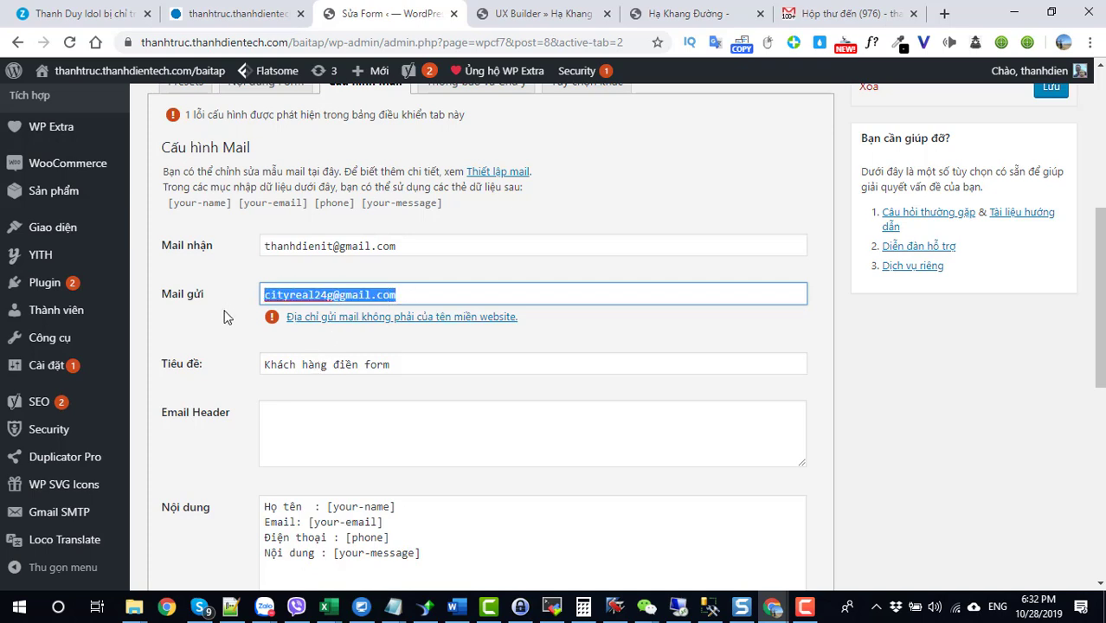
{"action": "left_click", "coordinate": [345, 295]}
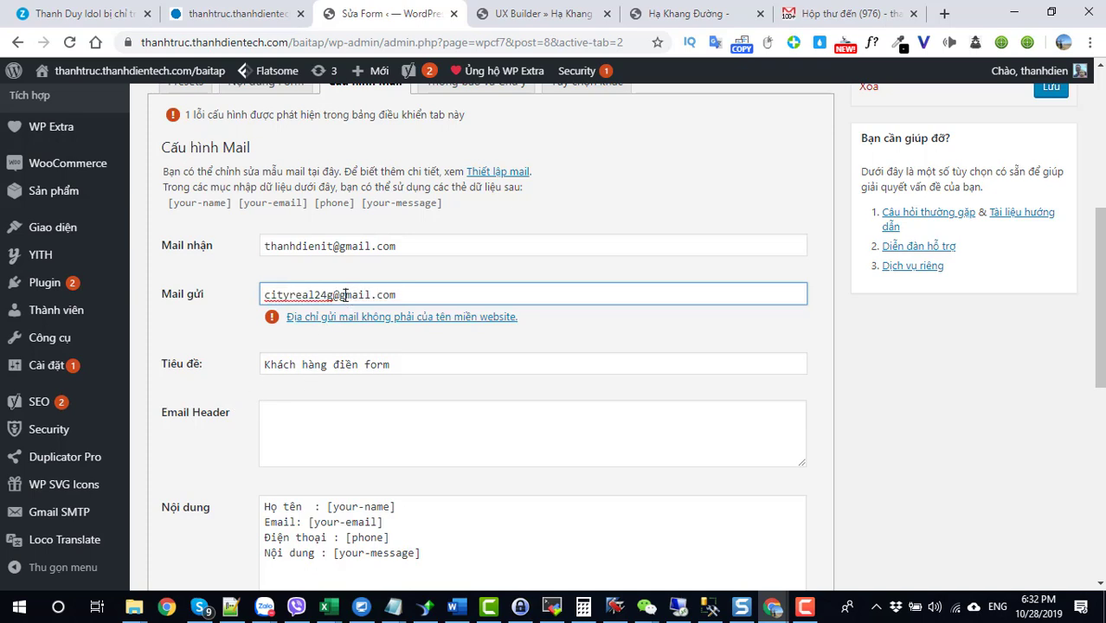
{"action": "left_click_drag", "start_coordinate": [342, 295], "coordinate": [679, 275]}
{"action": "key", "text": "BackSpace"}
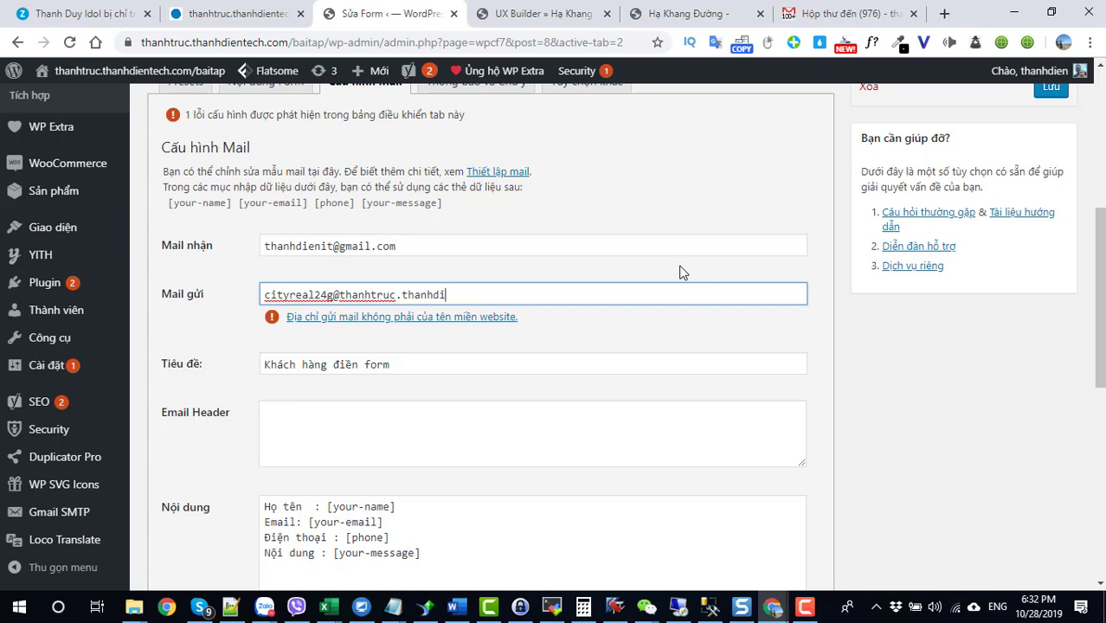
{"action": "type", "text": "com"}
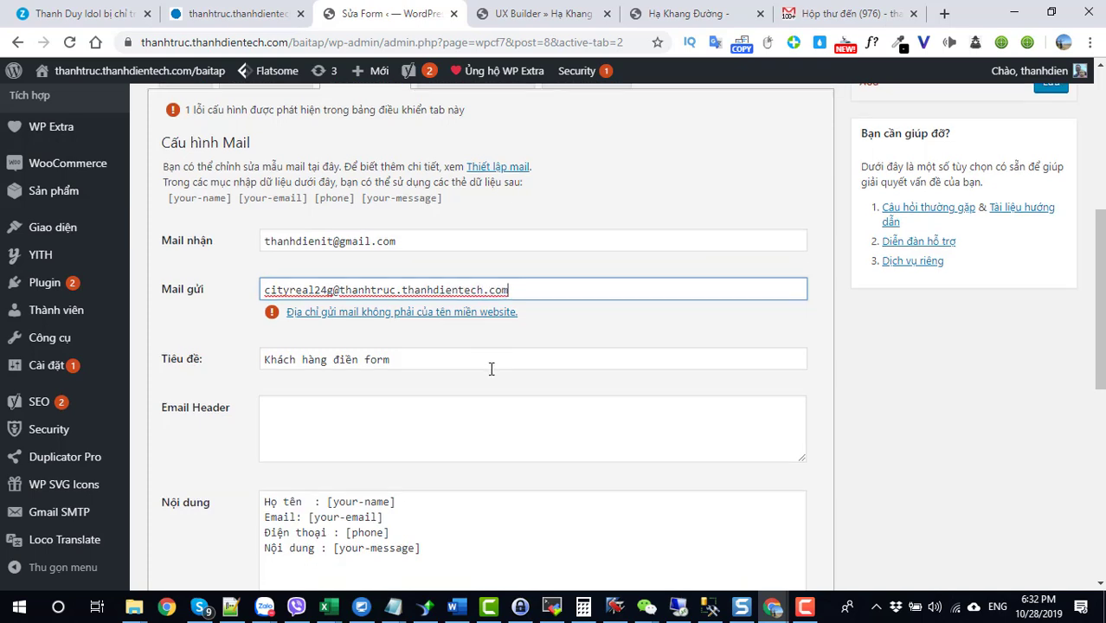
{"action": "scroll", "coordinate": [468, 355], "scroll_direction": "down", "scroll_amount": 6}
{"action": "left_click", "coordinate": [167, 511]}
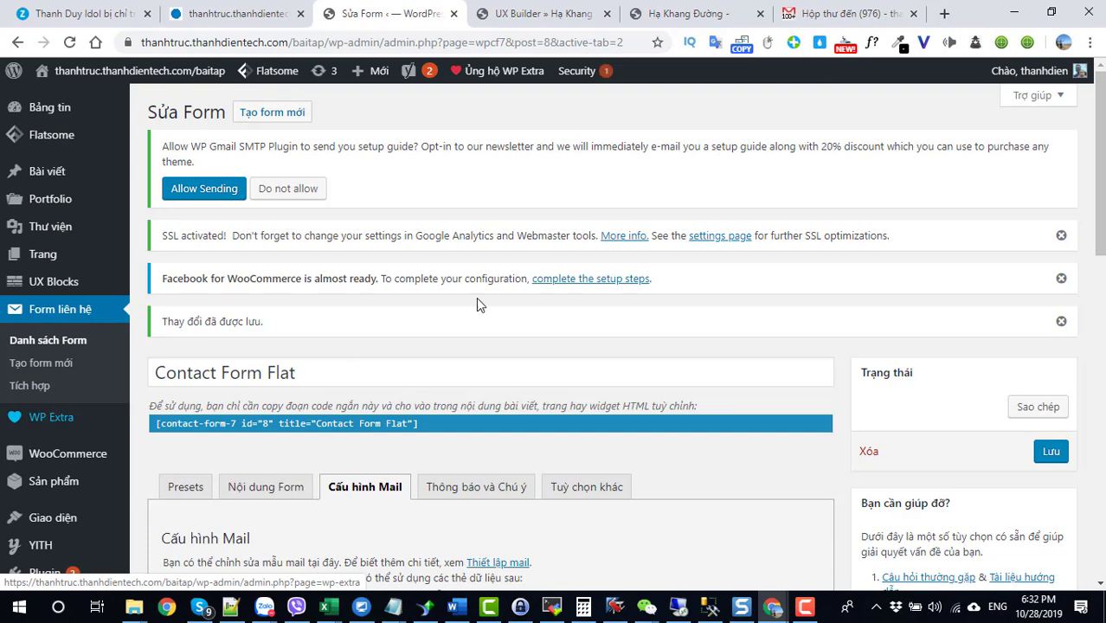
Step: Reload the landing page, autofill name, email and phone, enter message 'sdfsdfs' and submit
{"action": "left_click", "coordinate": [683, 14]}
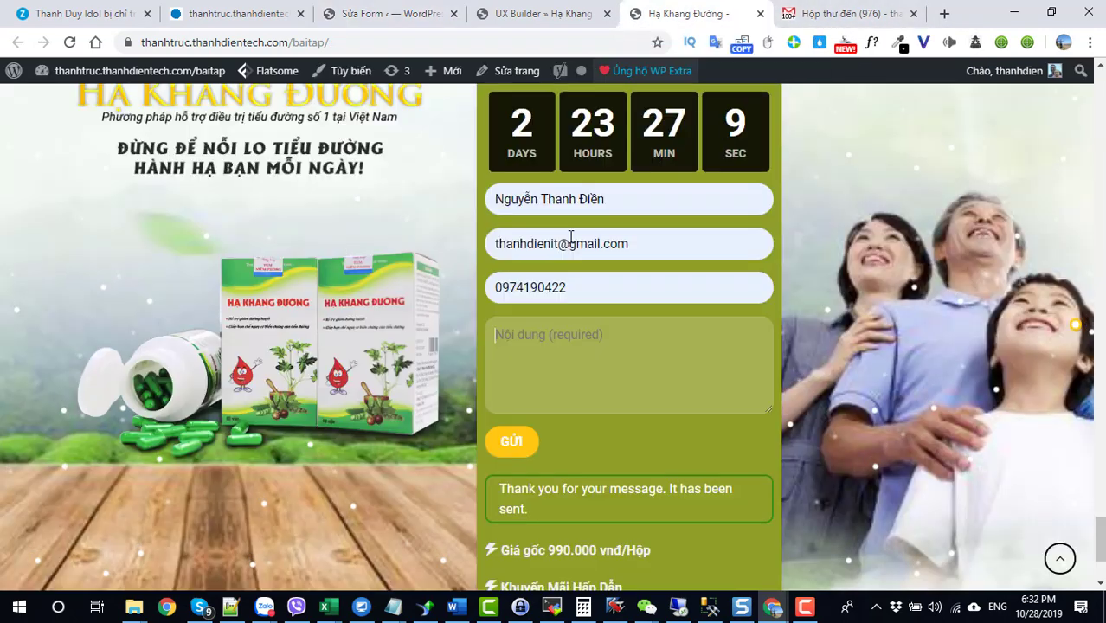
{"action": "left_click", "coordinate": [73, 43]}
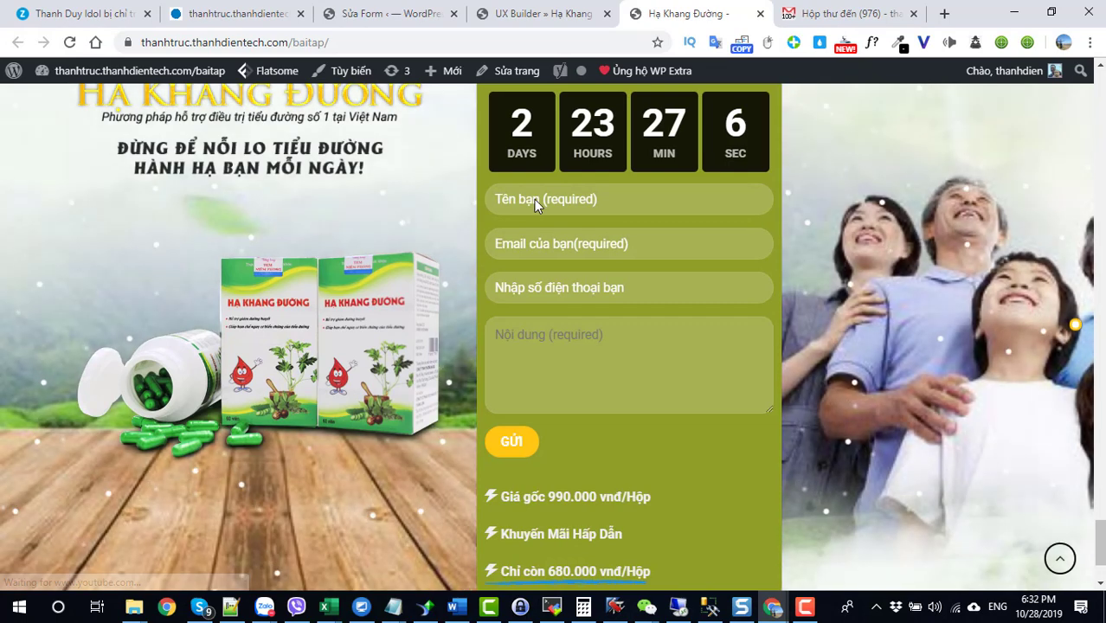
{"action": "left_click", "coordinate": [537, 200]}
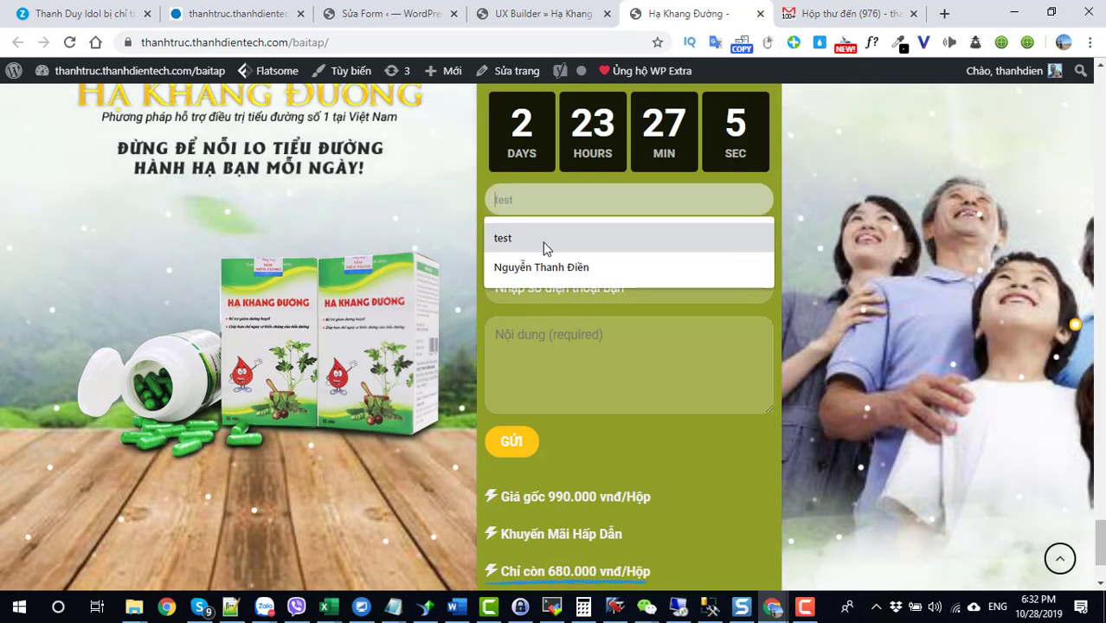
{"action": "left_click", "coordinate": [542, 268]}
{"action": "left_click", "coordinate": [541, 251]}
{"action": "left_click", "coordinate": [542, 275]}
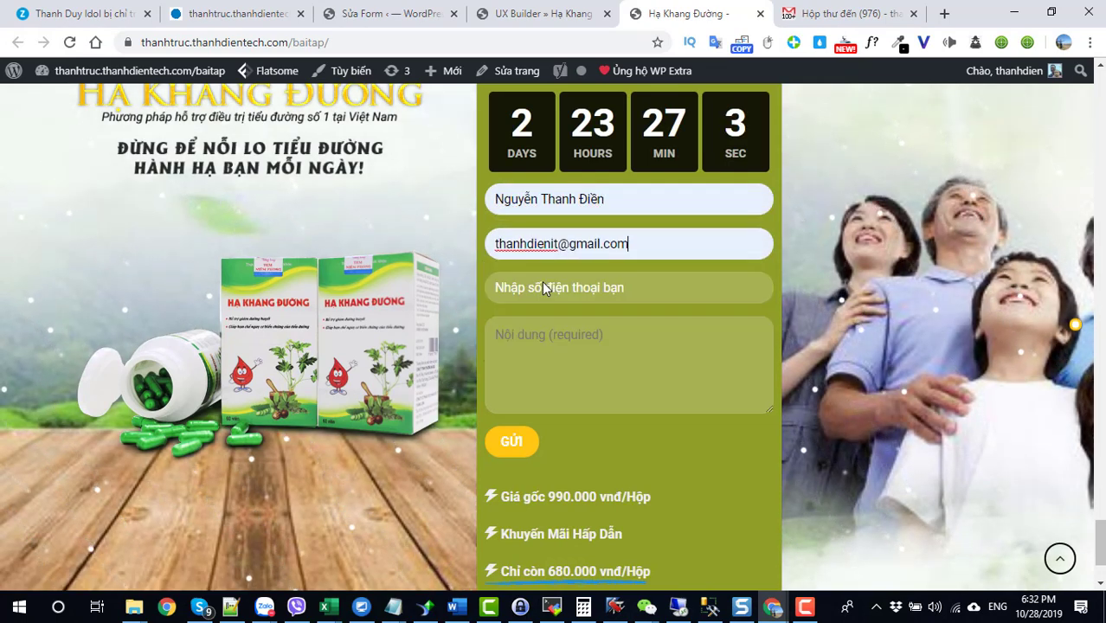
{"action": "left_click", "coordinate": [545, 290]}
{"action": "left_click", "coordinate": [543, 327]}
{"action": "left_click", "coordinate": [534, 376]}
{"action": "type", "text": "sdfsdfs"}
{"action": "left_click", "coordinate": [514, 442]}
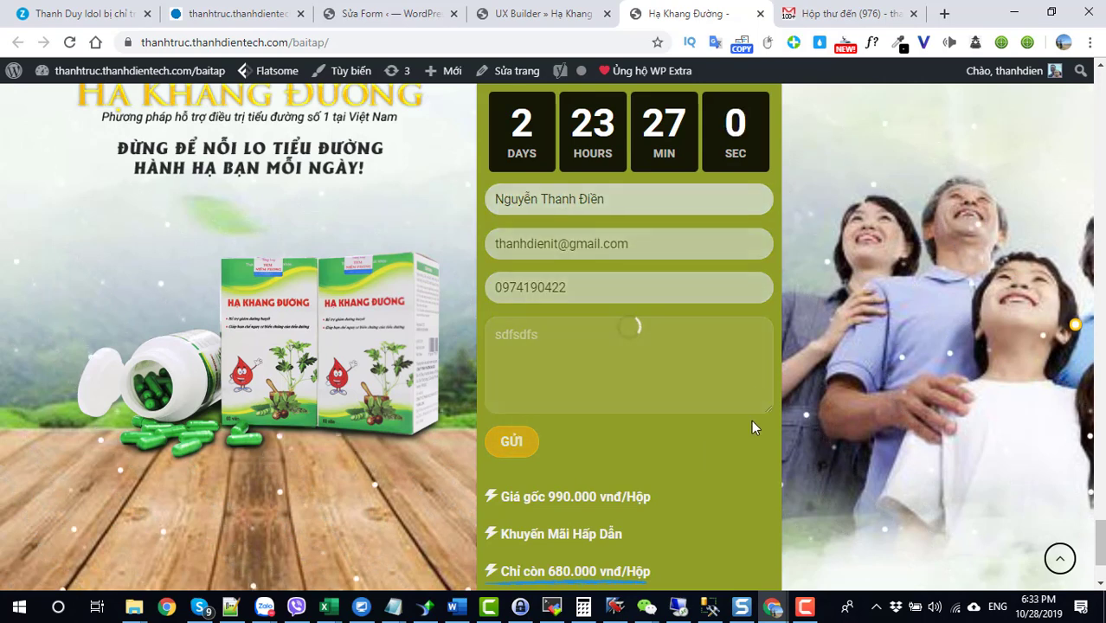
Step: Refresh the Gmail inbox and open the 'Khách hàng điền form' email to check its fields
{"action": "left_click", "coordinate": [821, 19]}
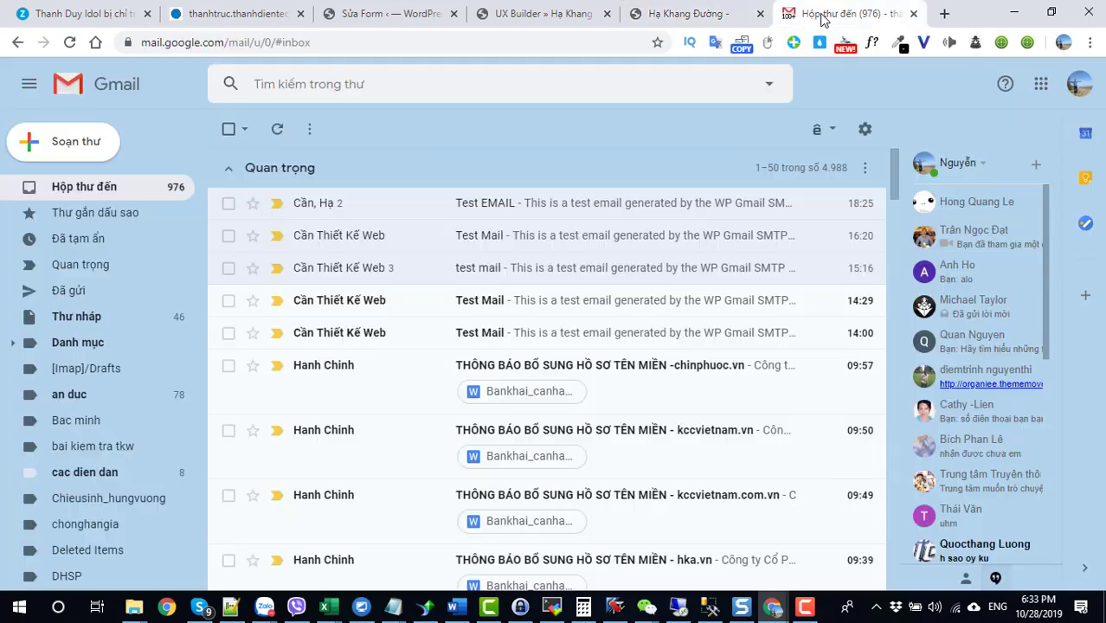
{"action": "left_click", "coordinate": [70, 42]}
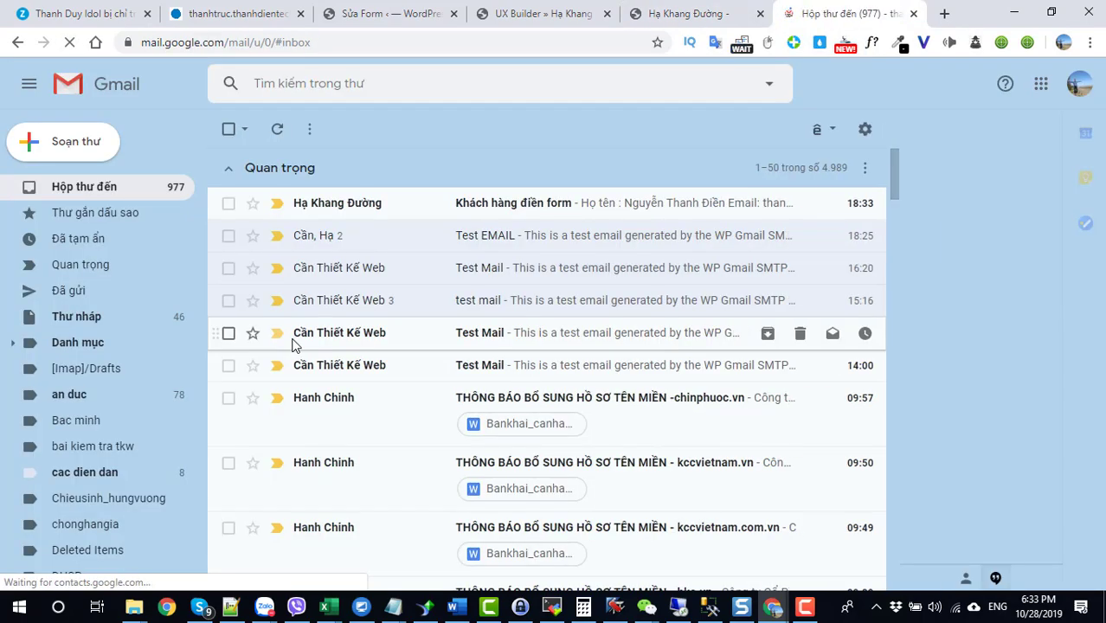
{"action": "left_click", "coordinate": [543, 211]}
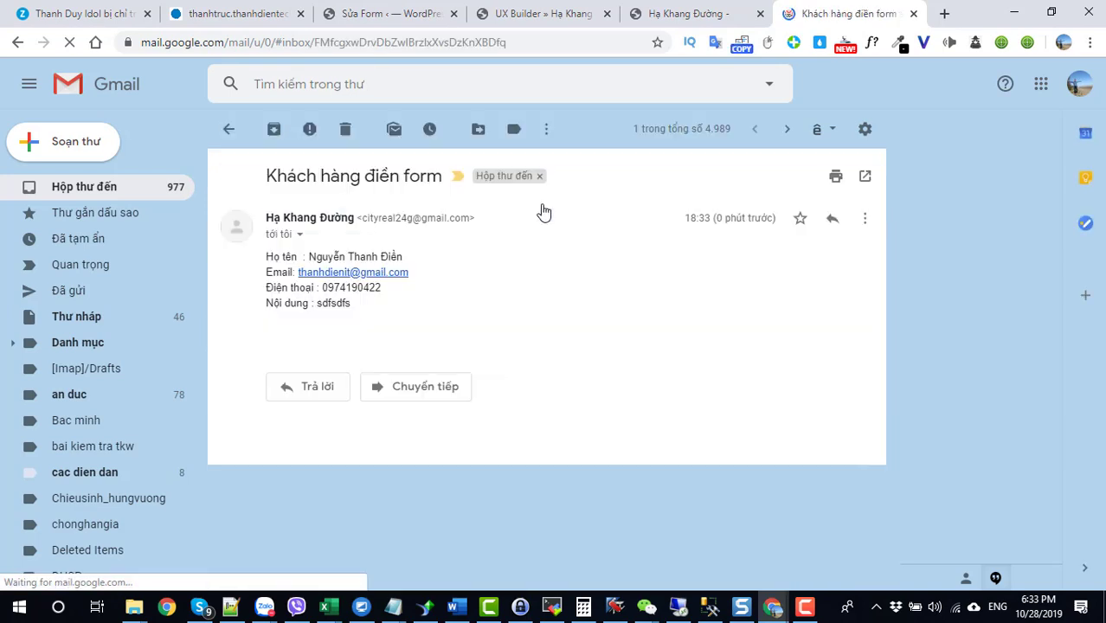
{"action": "triple_click", "coordinate": [365, 320]}
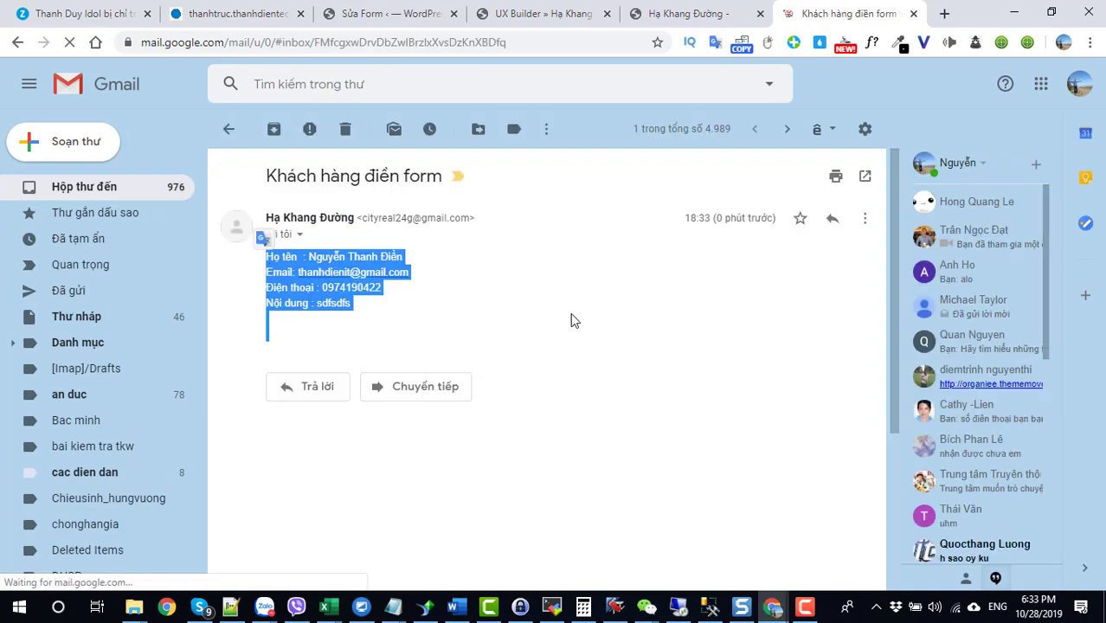
{"action": "left_click", "coordinate": [483, 331]}
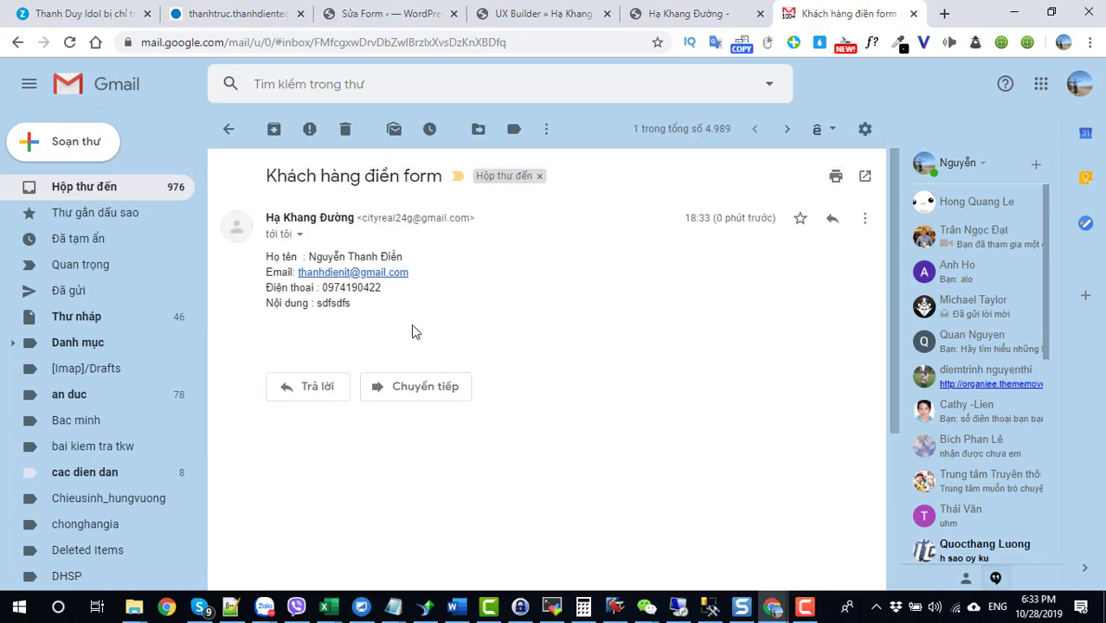
{"action": "left_click", "coordinate": [346, 25]}
{"action": "scroll", "coordinate": [359, 335], "scroll_direction": "down", "scroll_amount": 3}
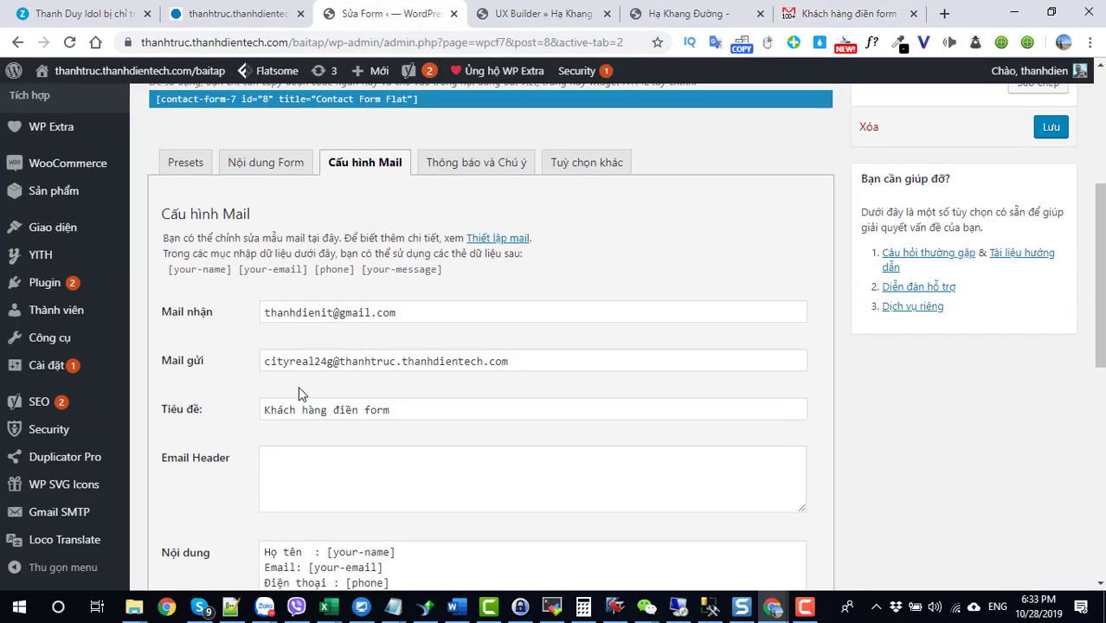
{"action": "left_click_drag", "start_coordinate": [338, 362], "coordinate": [509, 363]}
{"action": "left_click", "coordinate": [521, 363]}
{"action": "double_click", "coordinate": [374, 361]}
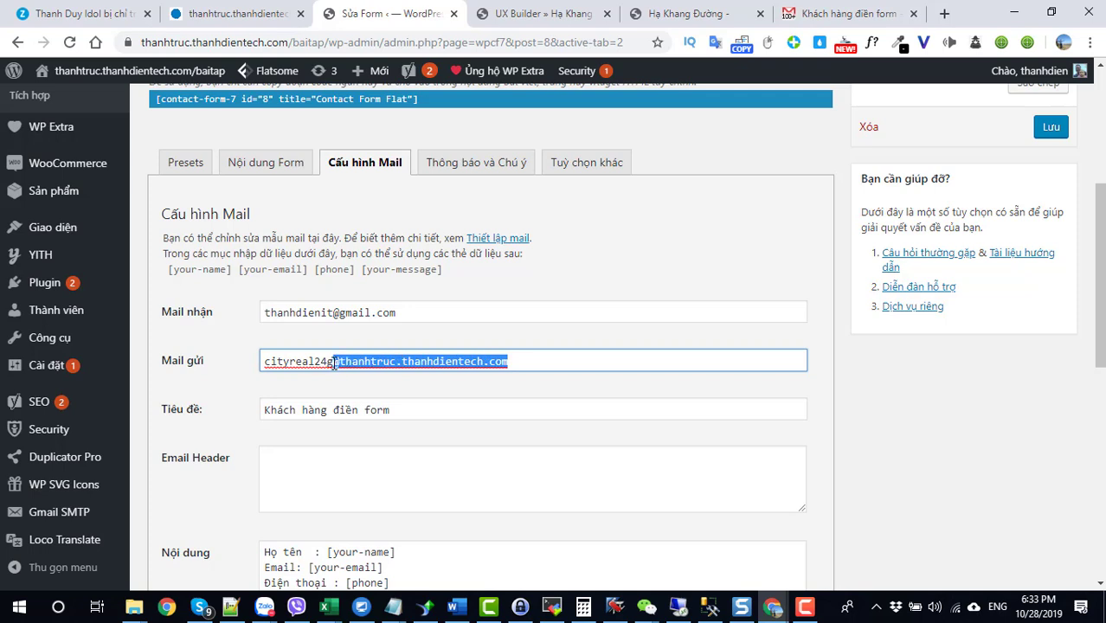
{"action": "left_click", "coordinate": [333, 364]}
{"action": "left_click_drag", "start_coordinate": [333, 364], "coordinate": [265, 367]}
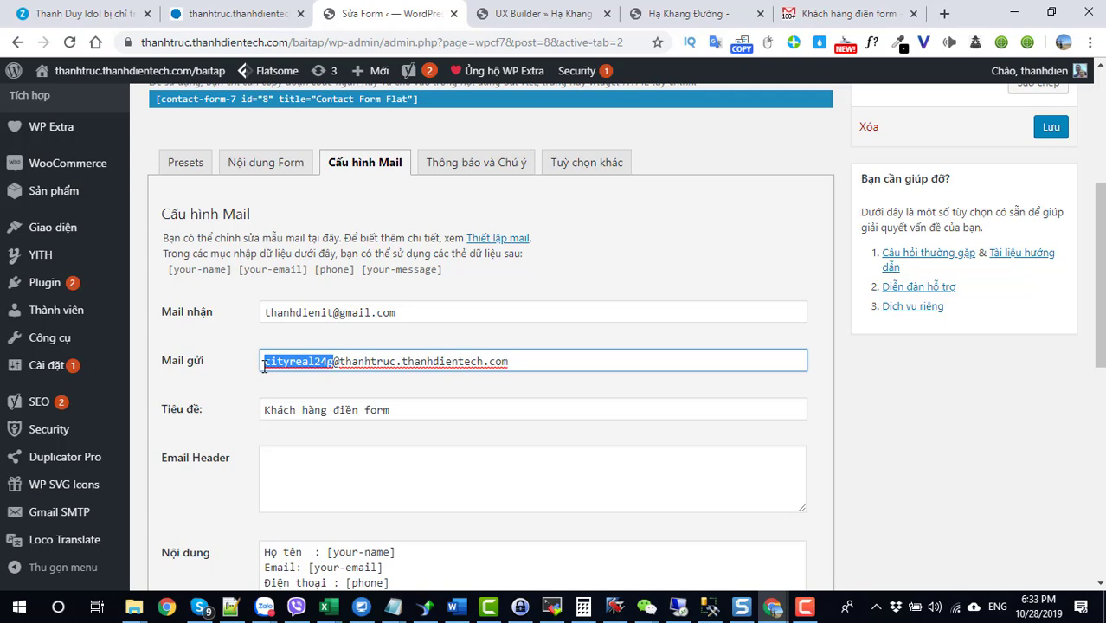
{"action": "left_click_drag", "start_coordinate": [290, 45], "coordinate": [117, 53]}
{"action": "mouse_move", "coordinate": [117, 70]}
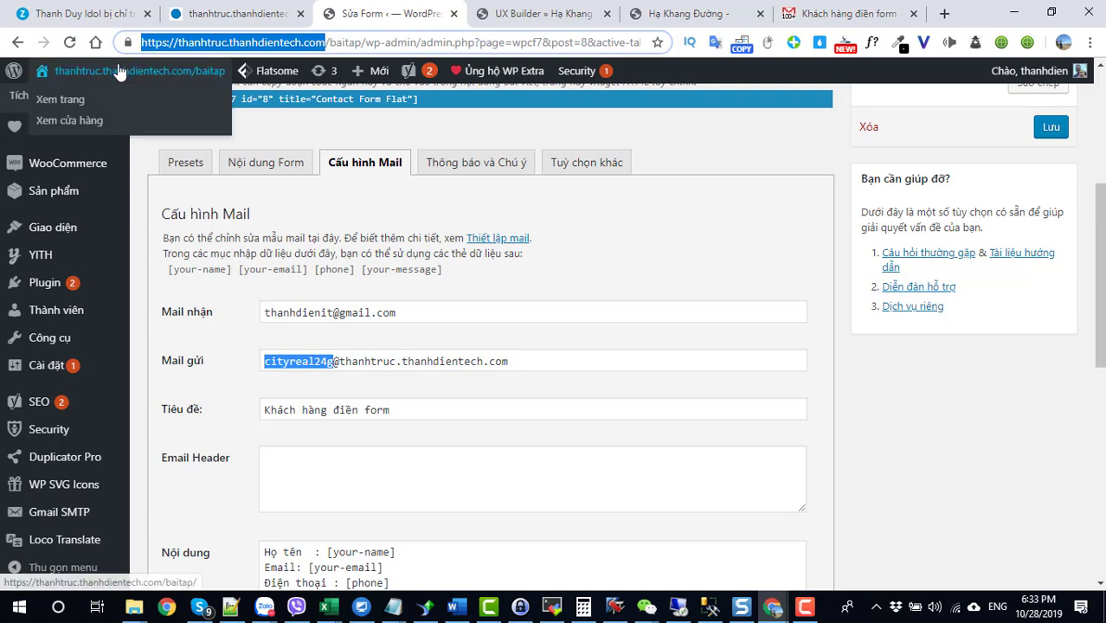
{"action": "left_click_drag", "start_coordinate": [511, 361], "coordinate": [345, 359]}
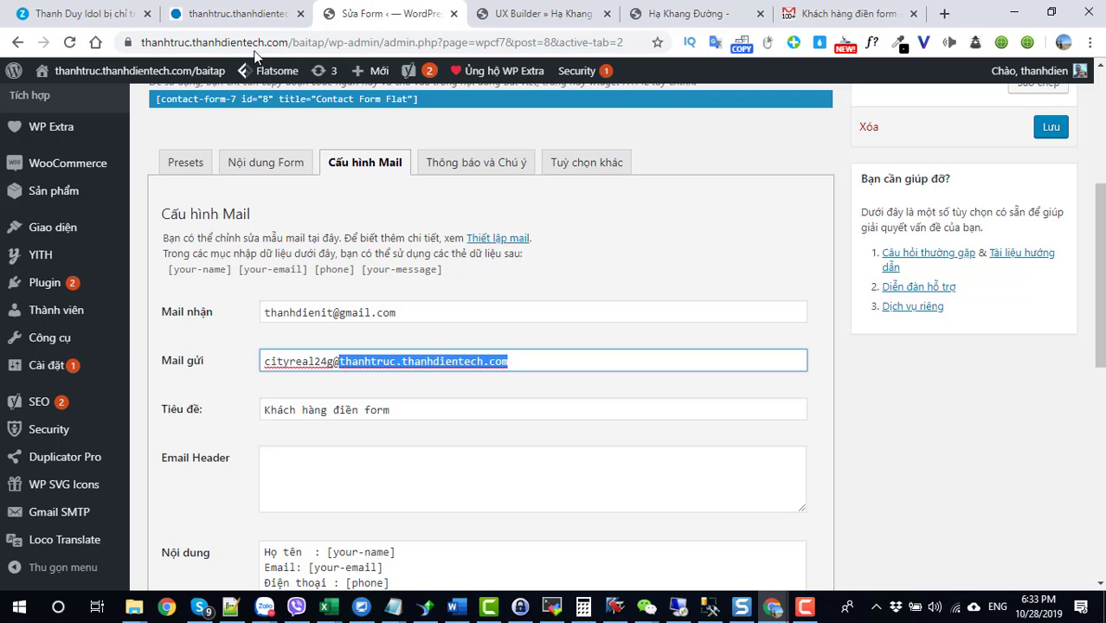
{"action": "left_click_drag", "start_coordinate": [335, 362], "coordinate": [267, 364]}
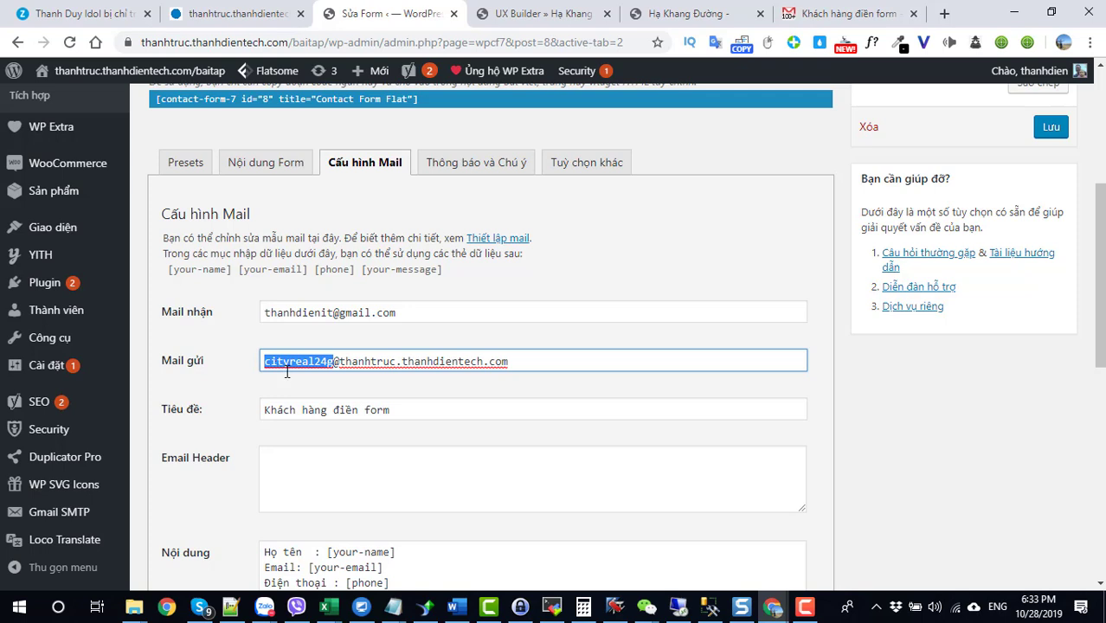
{"action": "scroll", "coordinate": [292, 379], "scroll_direction": "down", "scroll_amount": 3}
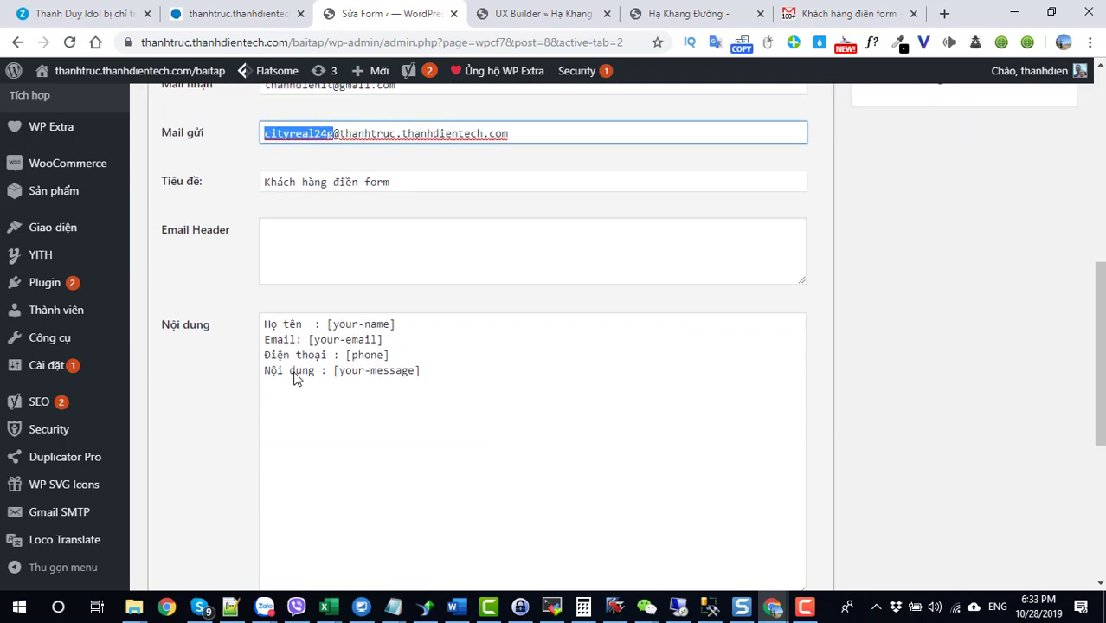
{"action": "left_click", "coordinate": [805, 14]}
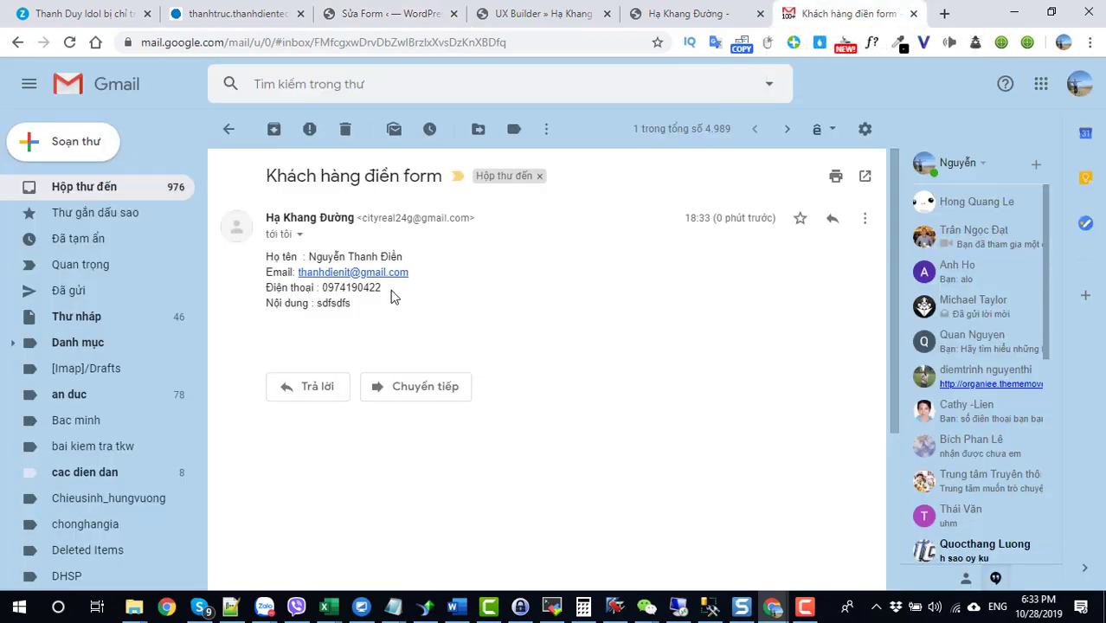
Step: Review the received email's four-line body, then return to the Contact Form Flat 'Sửa Form' editor tab
{"action": "left_click_drag", "start_coordinate": [354, 310], "coordinate": [265, 256]}
{"action": "left_click", "coordinate": [267, 259]}
{"action": "left_click", "coordinate": [803, 610]}
{"action": "left_click", "coordinate": [706, 381]}
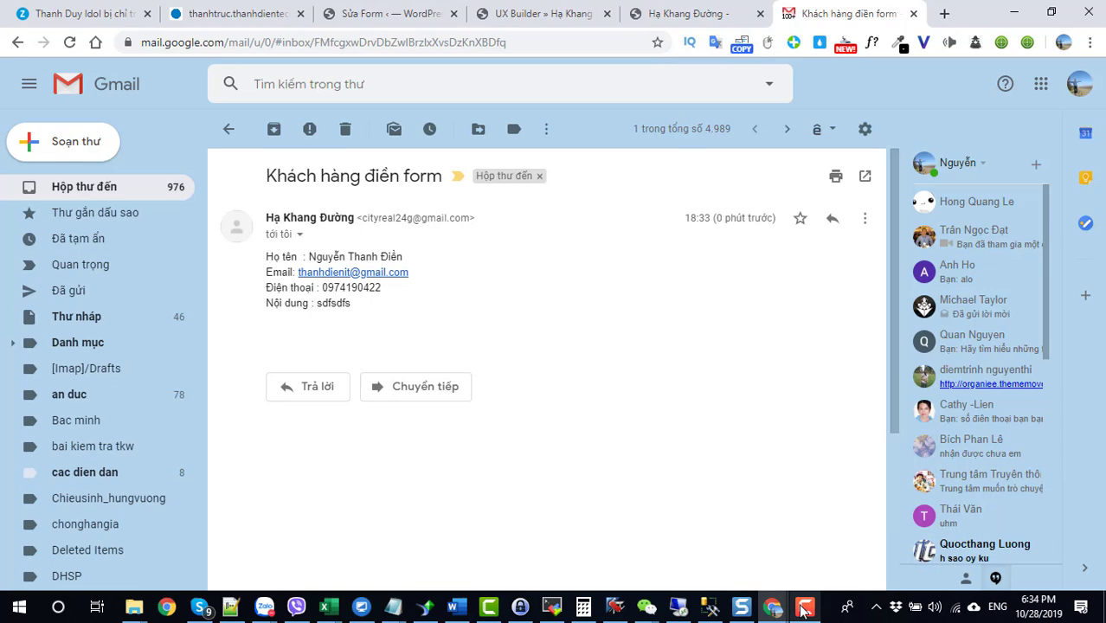
{"action": "left_click", "coordinate": [400, 16]}
{"action": "scroll", "coordinate": [75, 392], "scroll_direction": "up", "scroll_amount": 7}
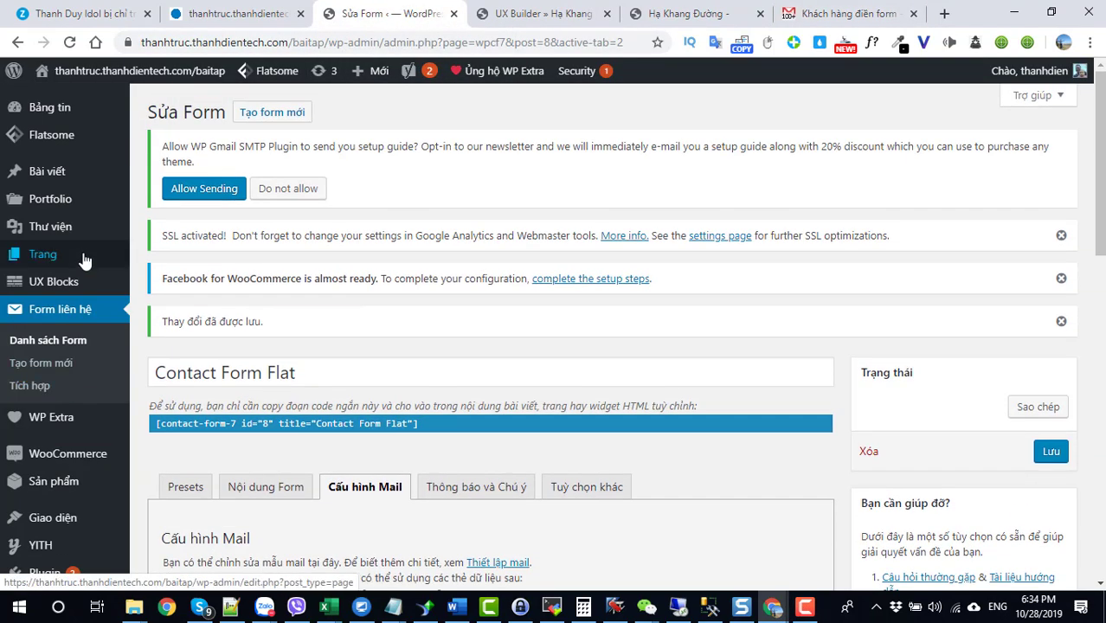
Step: Open the WP Extra plugin's SMTP & reCAPTCHA settings section
{"action": "scroll", "coordinate": [79, 363], "scroll_direction": "down", "scroll_amount": 1}
{"action": "left_click", "coordinate": [66, 344]}
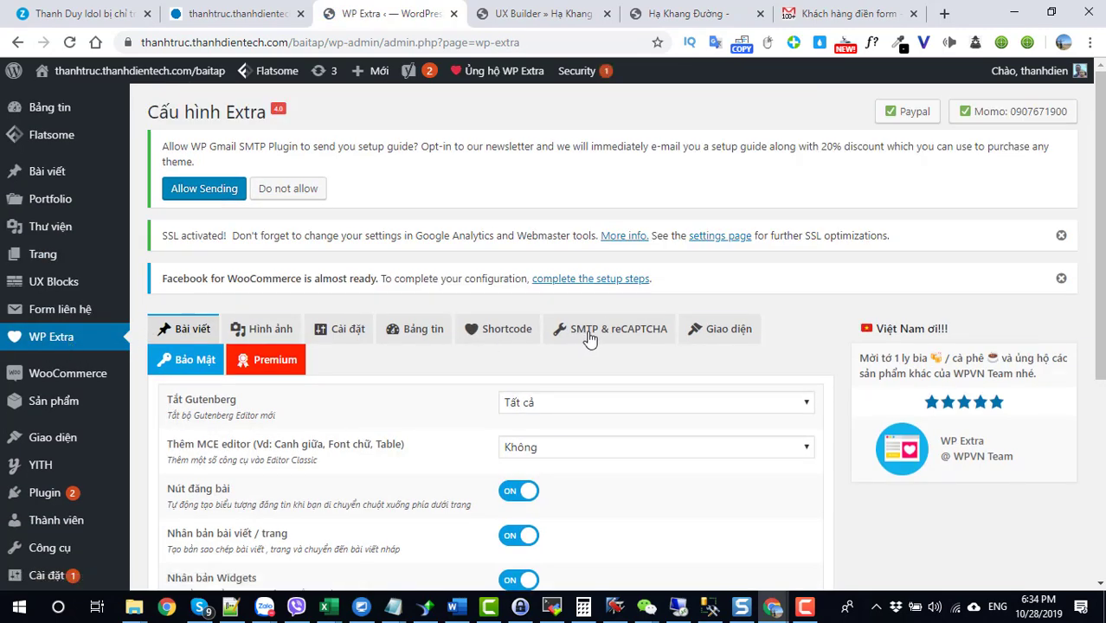
{"action": "left_click", "coordinate": [588, 336]}
{"action": "scroll", "coordinate": [563, 294], "scroll_direction": "down", "scroll_amount": 3}
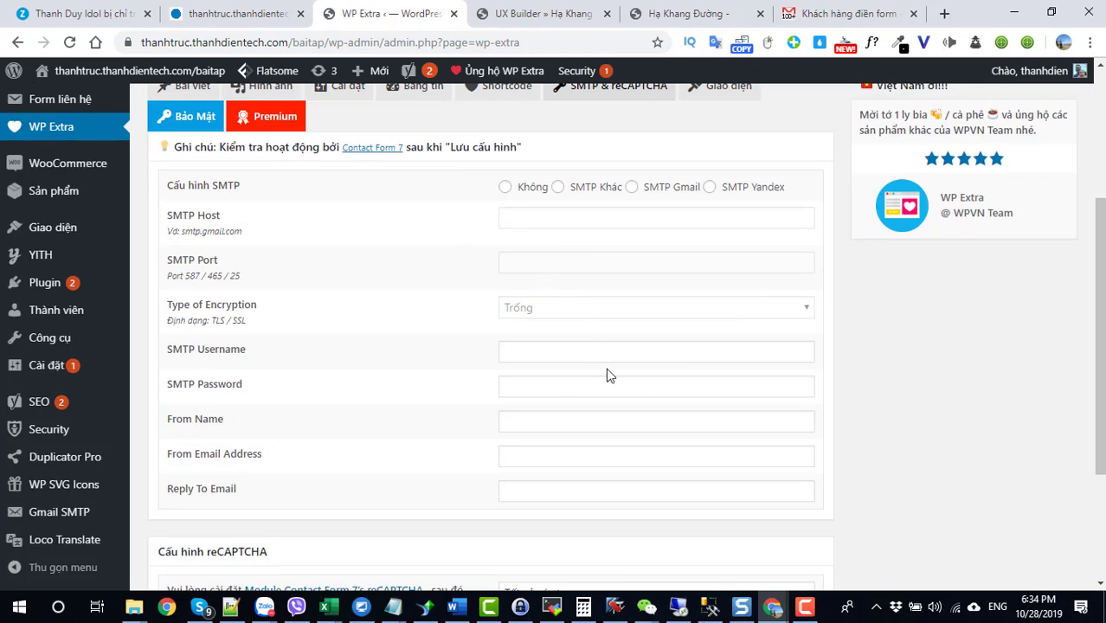
{"action": "scroll", "coordinate": [620, 372], "scroll_direction": "down", "scroll_amount": 2}
{"action": "scroll", "coordinate": [556, 353], "scroll_direction": "up", "scroll_amount": 3}
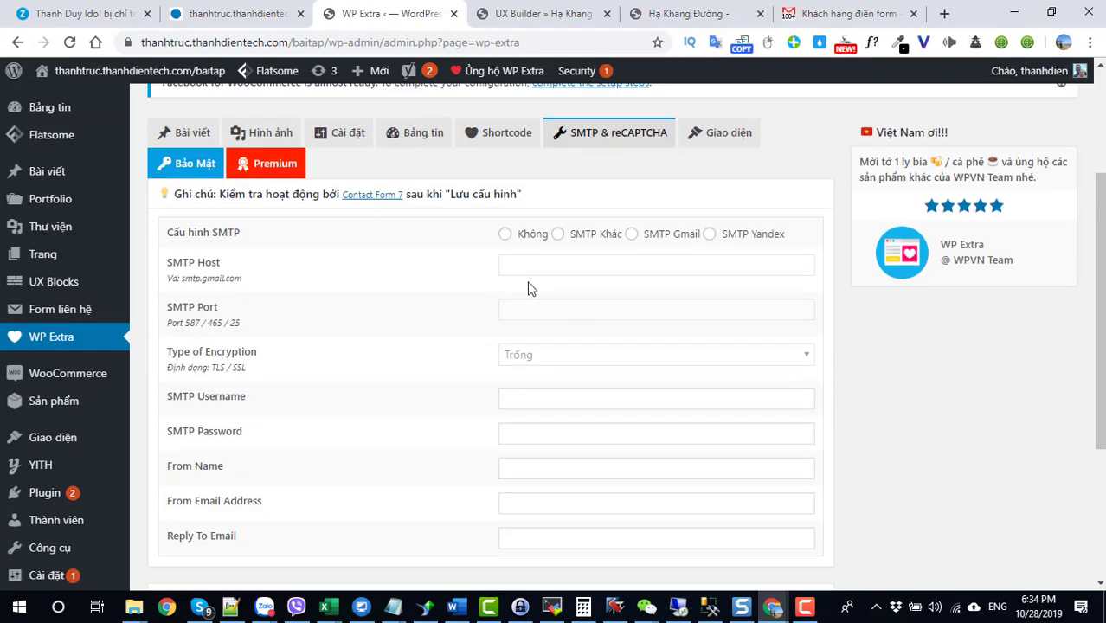
{"action": "scroll", "coordinate": [527, 407], "scroll_direction": "down", "scroll_amount": 2}
{"action": "scroll", "coordinate": [529, 312], "scroll_direction": "up", "scroll_amount": 3}
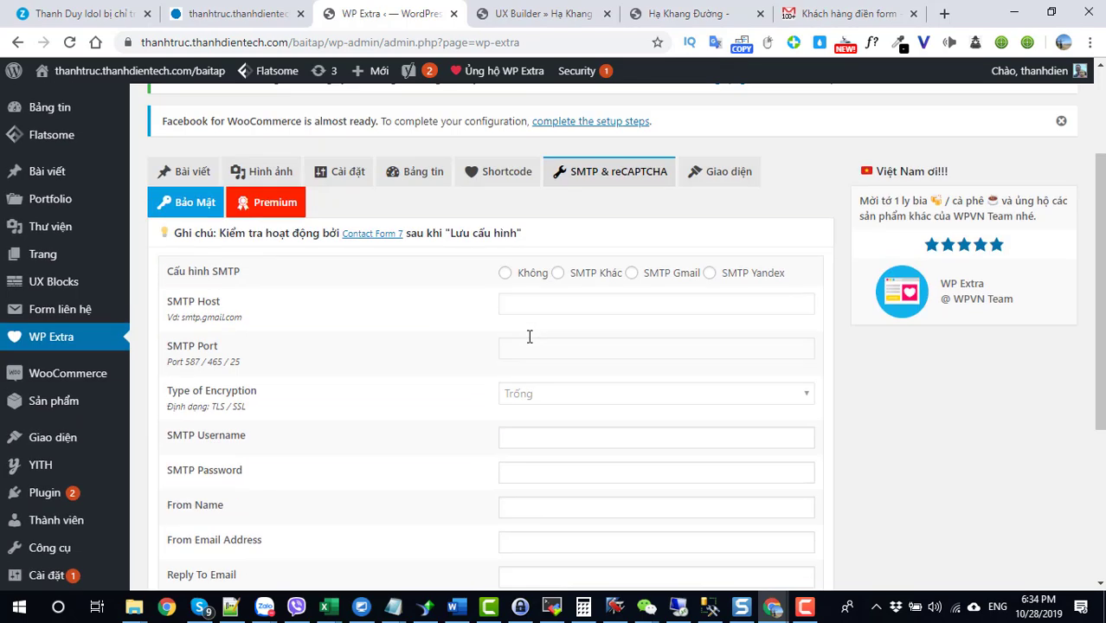
Step: Set Cấu hình SMTP to 'Không', save with Lưu thay đổi, and recheck the SMTP section
{"action": "left_click", "coordinate": [505, 315]}
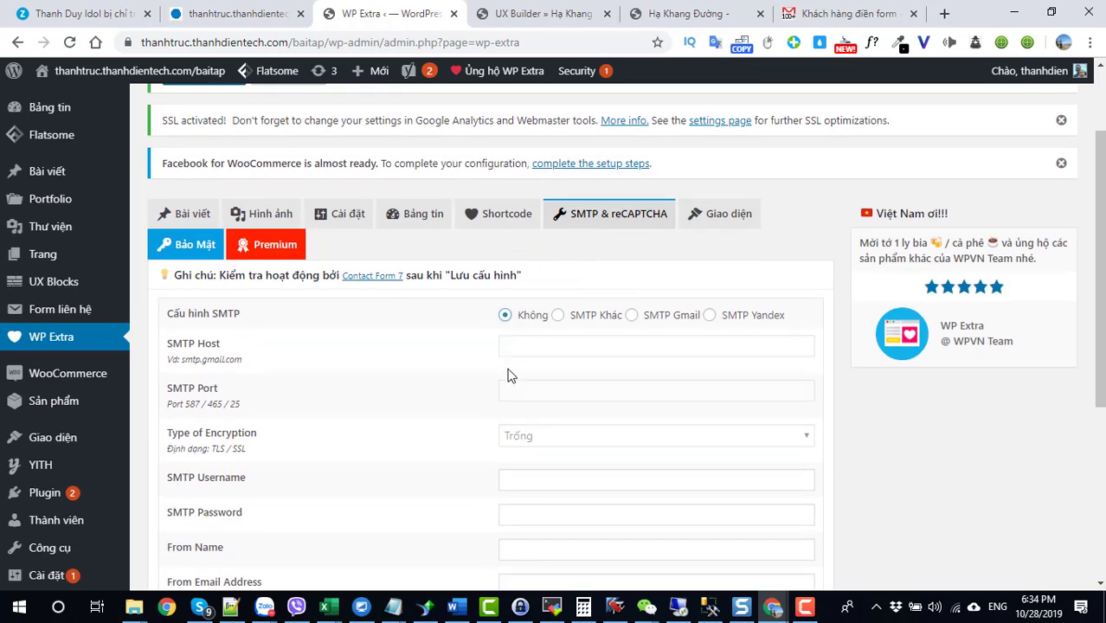
{"action": "scroll", "coordinate": [553, 372], "scroll_direction": "down", "scroll_amount": 2}
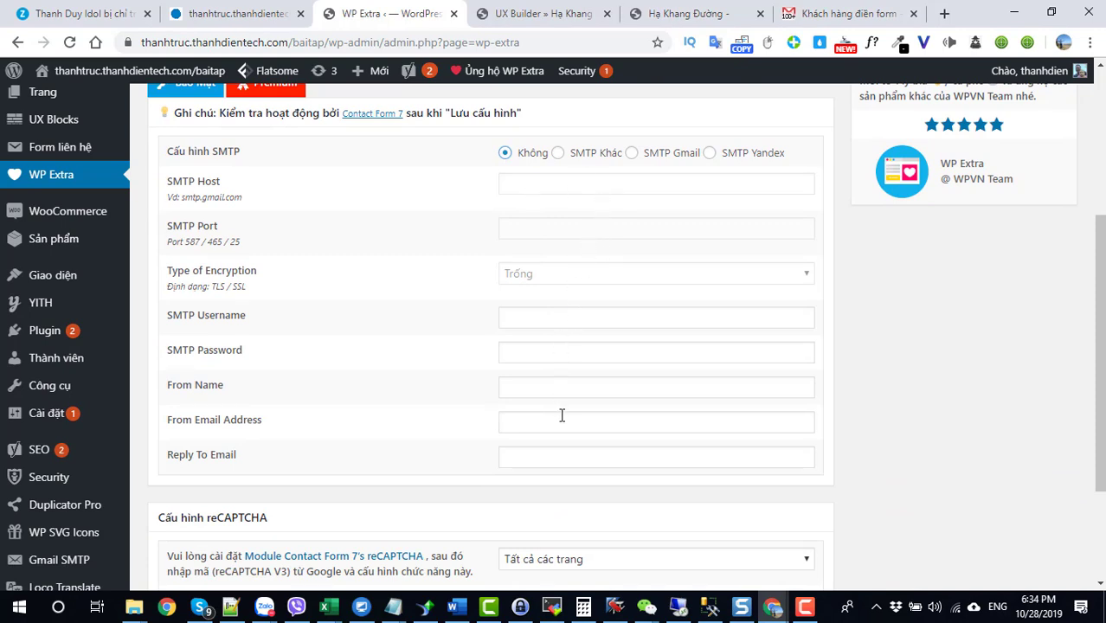
{"action": "scroll", "coordinate": [562, 415], "scroll_direction": "down", "scroll_amount": 2}
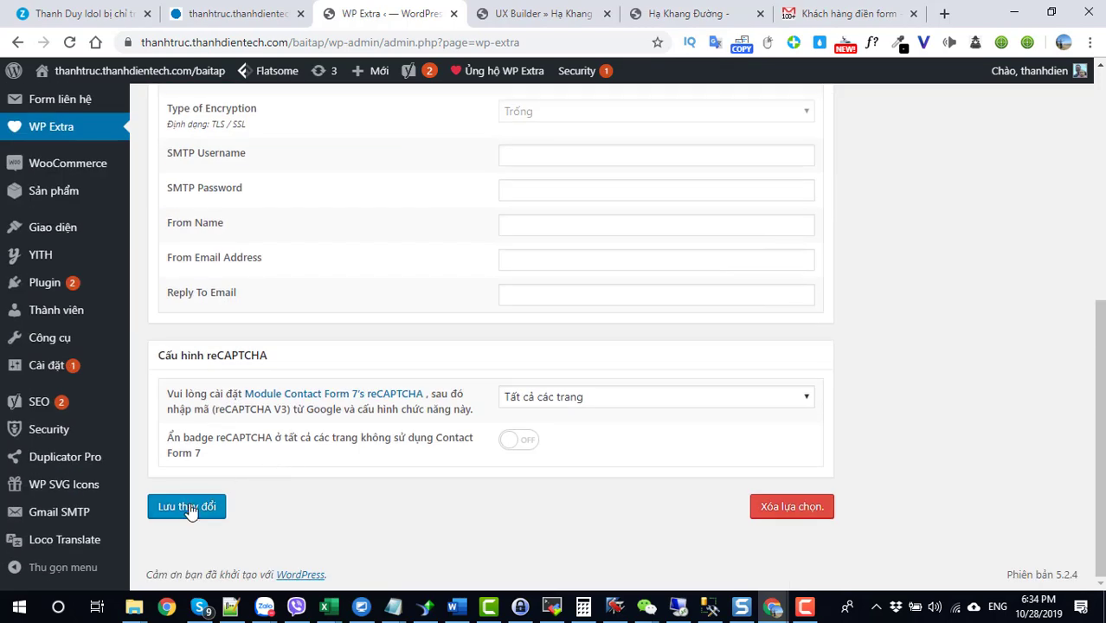
{"action": "left_click", "coordinate": [188, 508]}
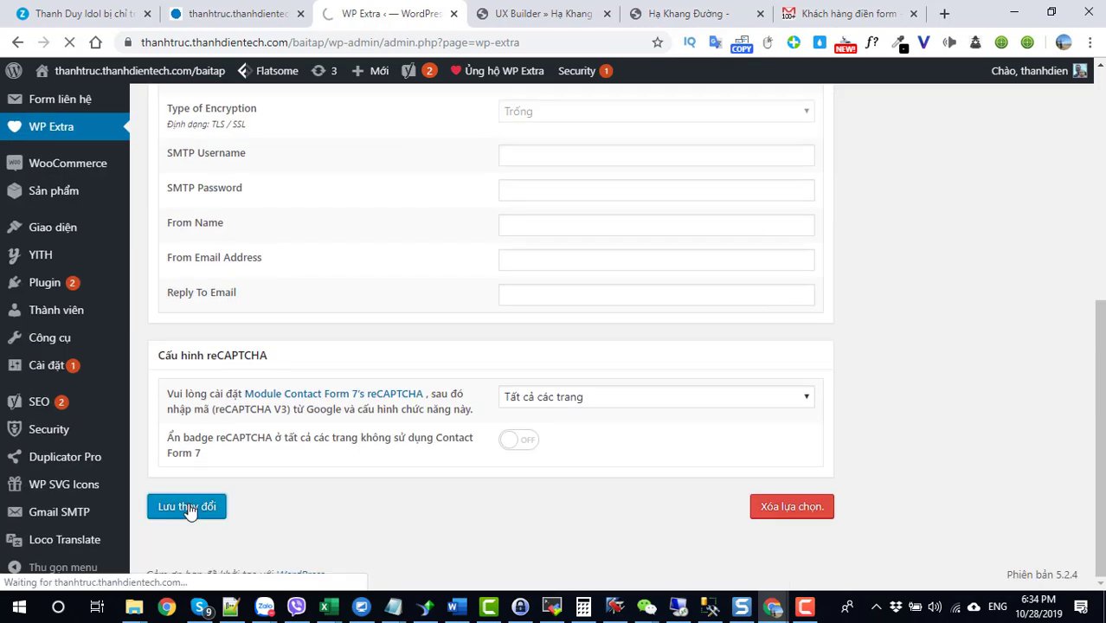
{"action": "scroll", "coordinate": [544, 375], "scroll_direction": "down", "scroll_amount": 3}
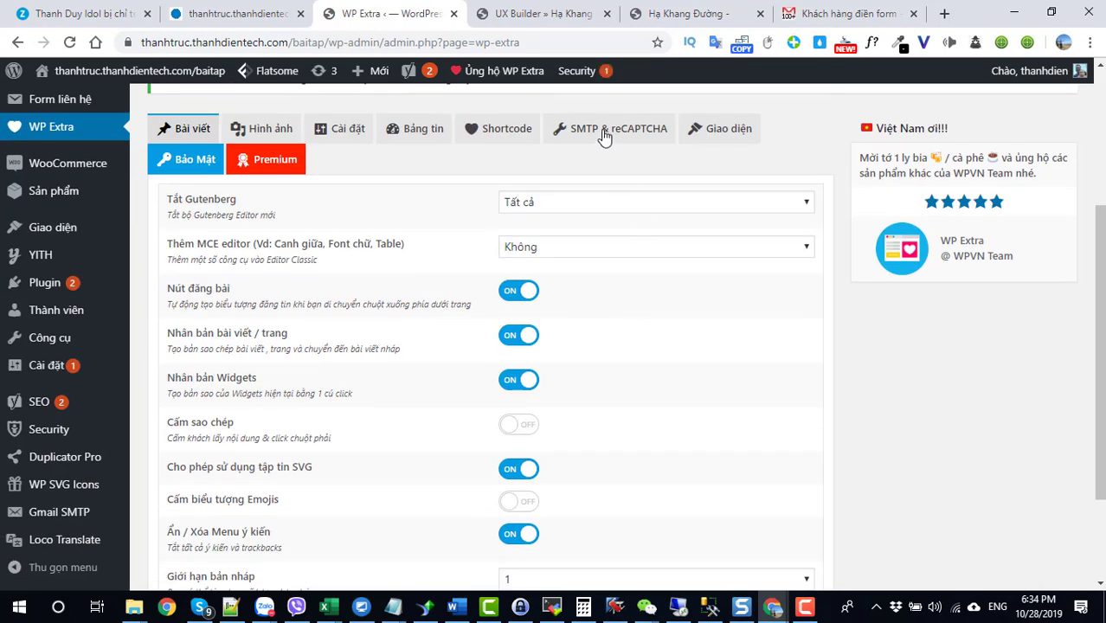
{"action": "left_click", "coordinate": [604, 130]}
{"action": "scroll", "coordinate": [563, 429], "scroll_direction": "down", "scroll_amount": 6}
Step: Show the live Hạ Khang Đường landing page at its order form, still displaying the sent confirmation
{"action": "left_click", "coordinate": [804, 608]}
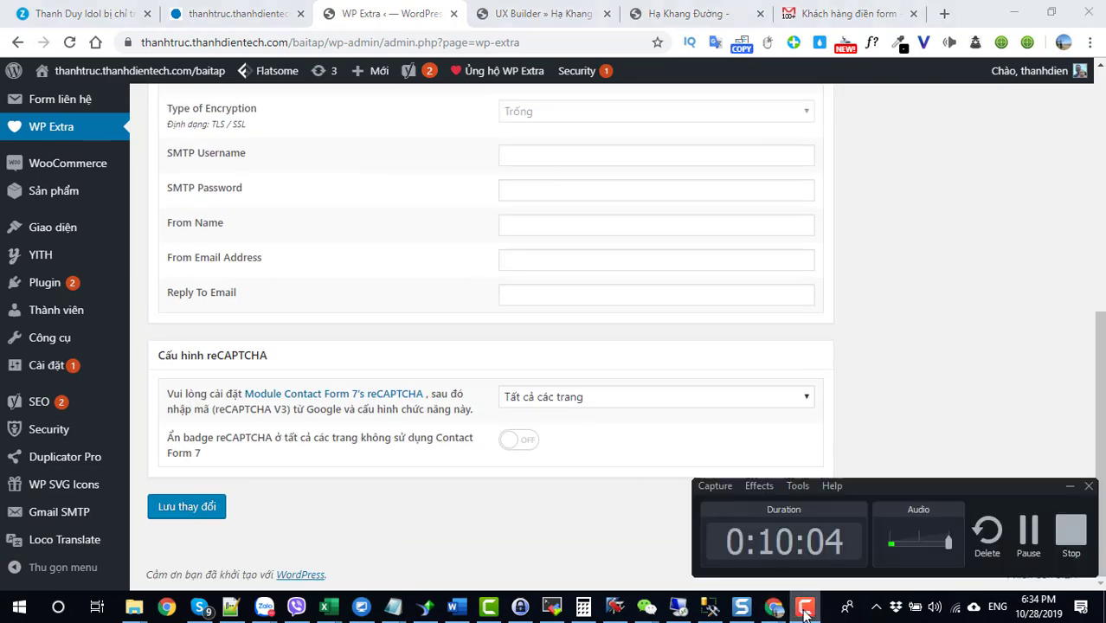
{"action": "left_click", "coordinate": [805, 608]}
{"action": "left_click", "coordinate": [659, 16]}
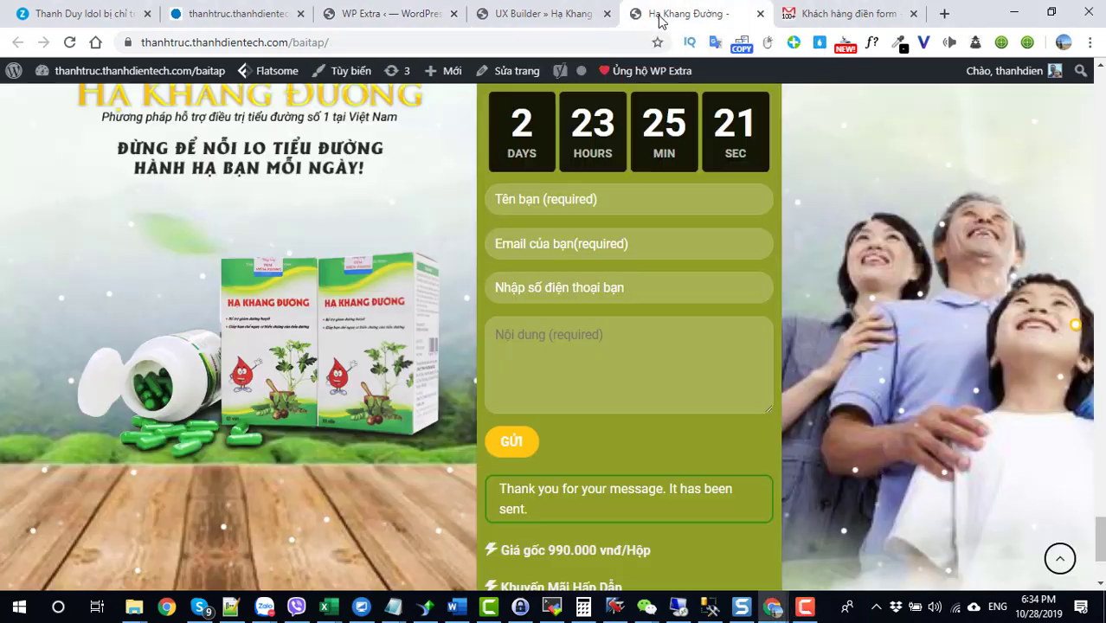
{"action": "scroll", "coordinate": [493, 309], "scroll_direction": "up", "scroll_amount": 3}
{"action": "scroll", "coordinate": [494, 309], "scroll_direction": "down", "scroll_amount": 4}
{"action": "scroll", "coordinate": [495, 312], "scroll_direction": "up", "scroll_amount": 4}
{"action": "scroll", "coordinate": [495, 311], "scroll_direction": "down", "scroll_amount": 4}
{"action": "scroll", "coordinate": [495, 313], "scroll_direction": "down", "scroll_amount": 3}
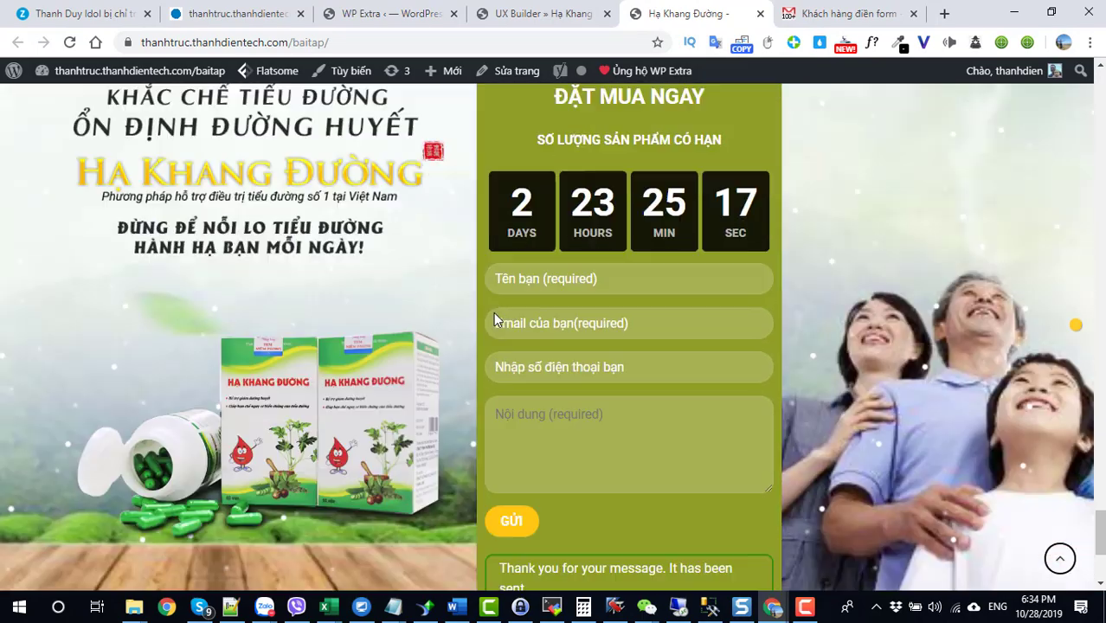
{"action": "left_click", "coordinate": [513, 24]}
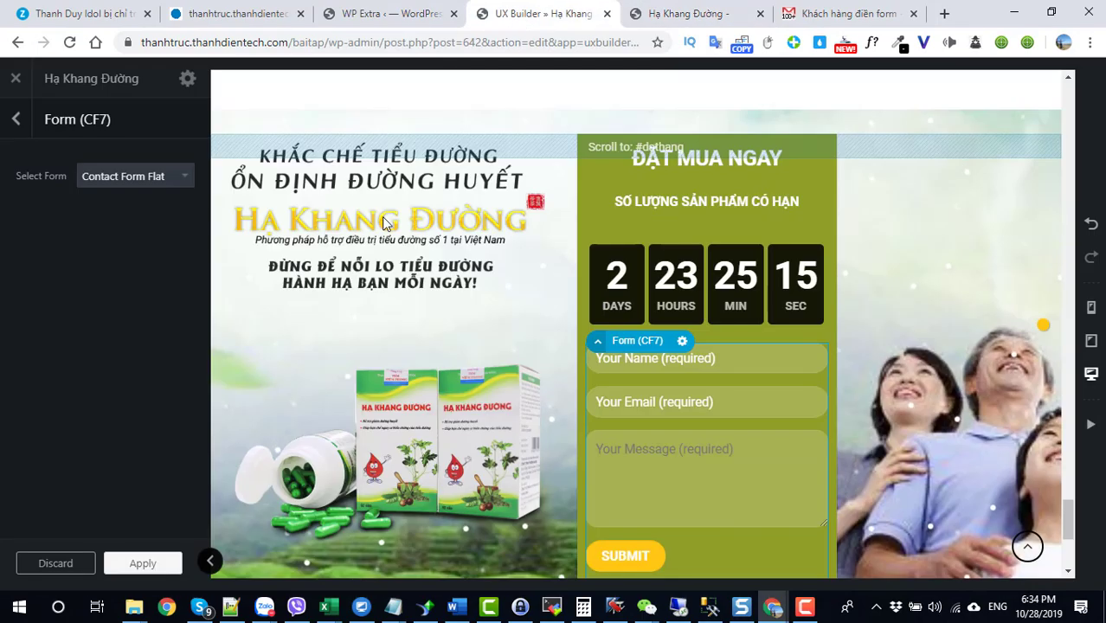
{"action": "left_click", "coordinate": [698, 13]}
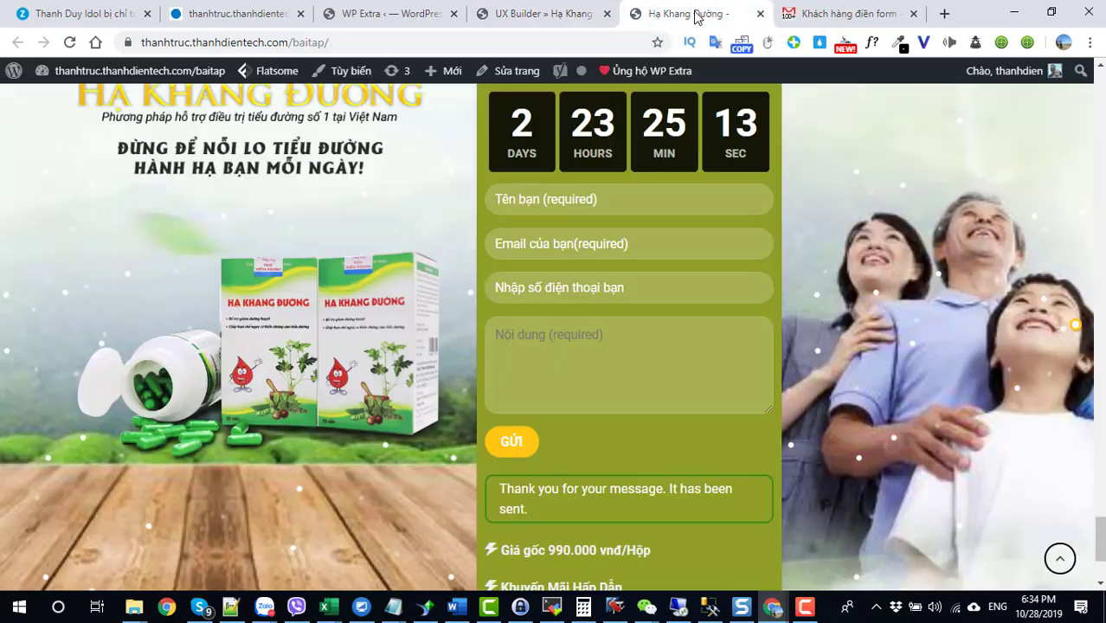